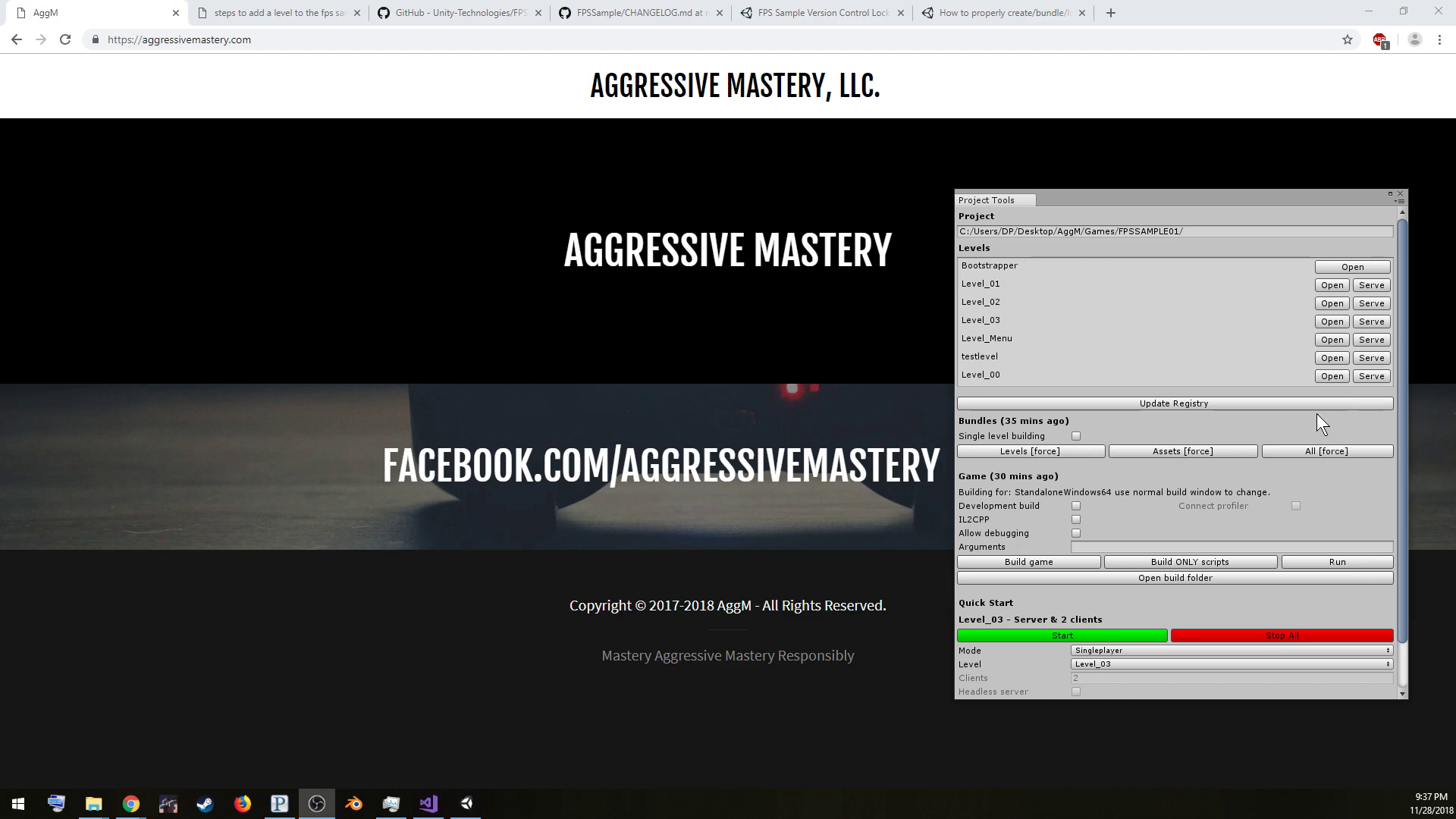
Show the Chrome notes listing seven steps for adding a new level to the FPS Sample
left_click(257, 15)
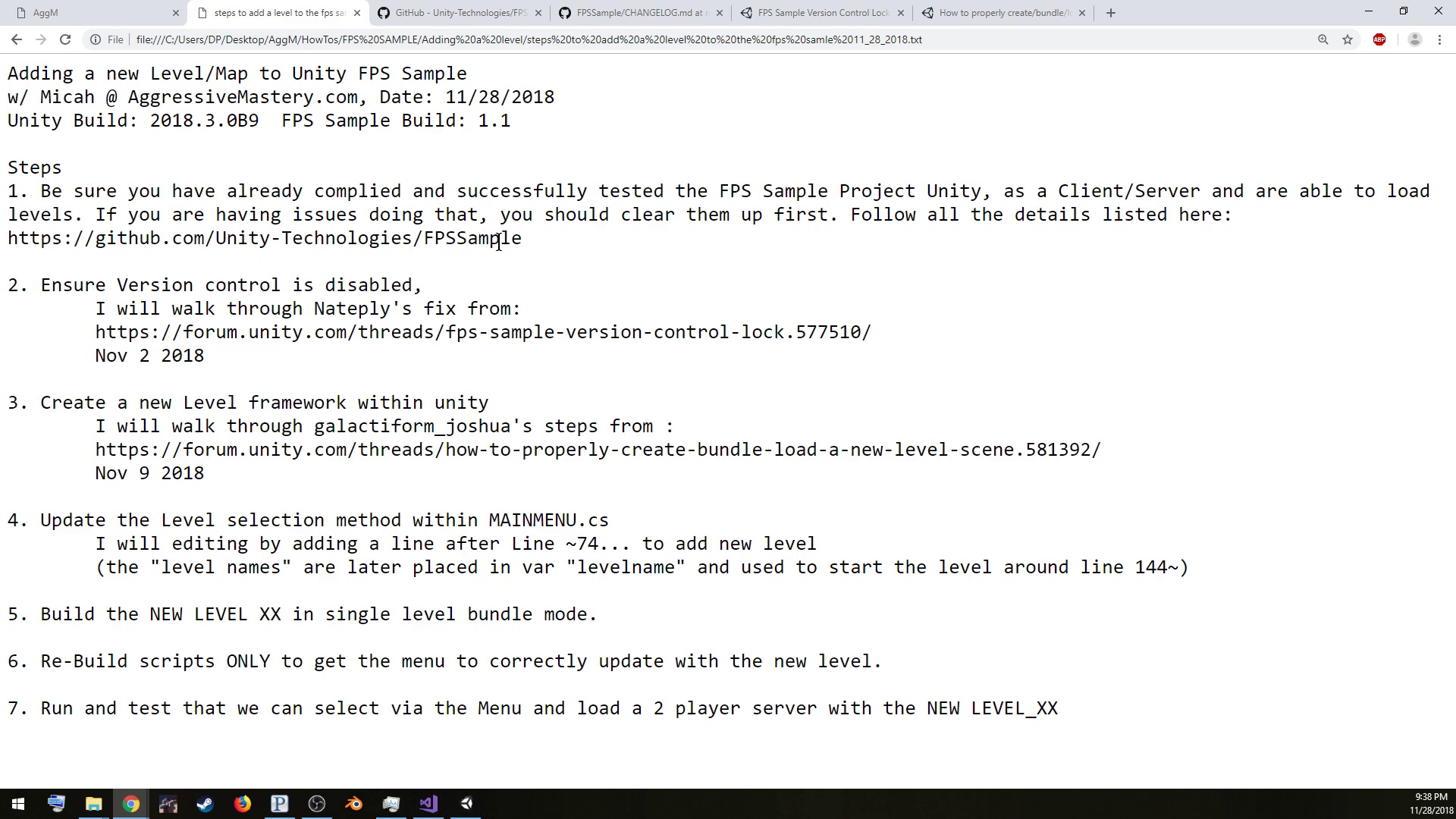
Read through the README on the FPSSample GitHub project page
left_click(456, 16)
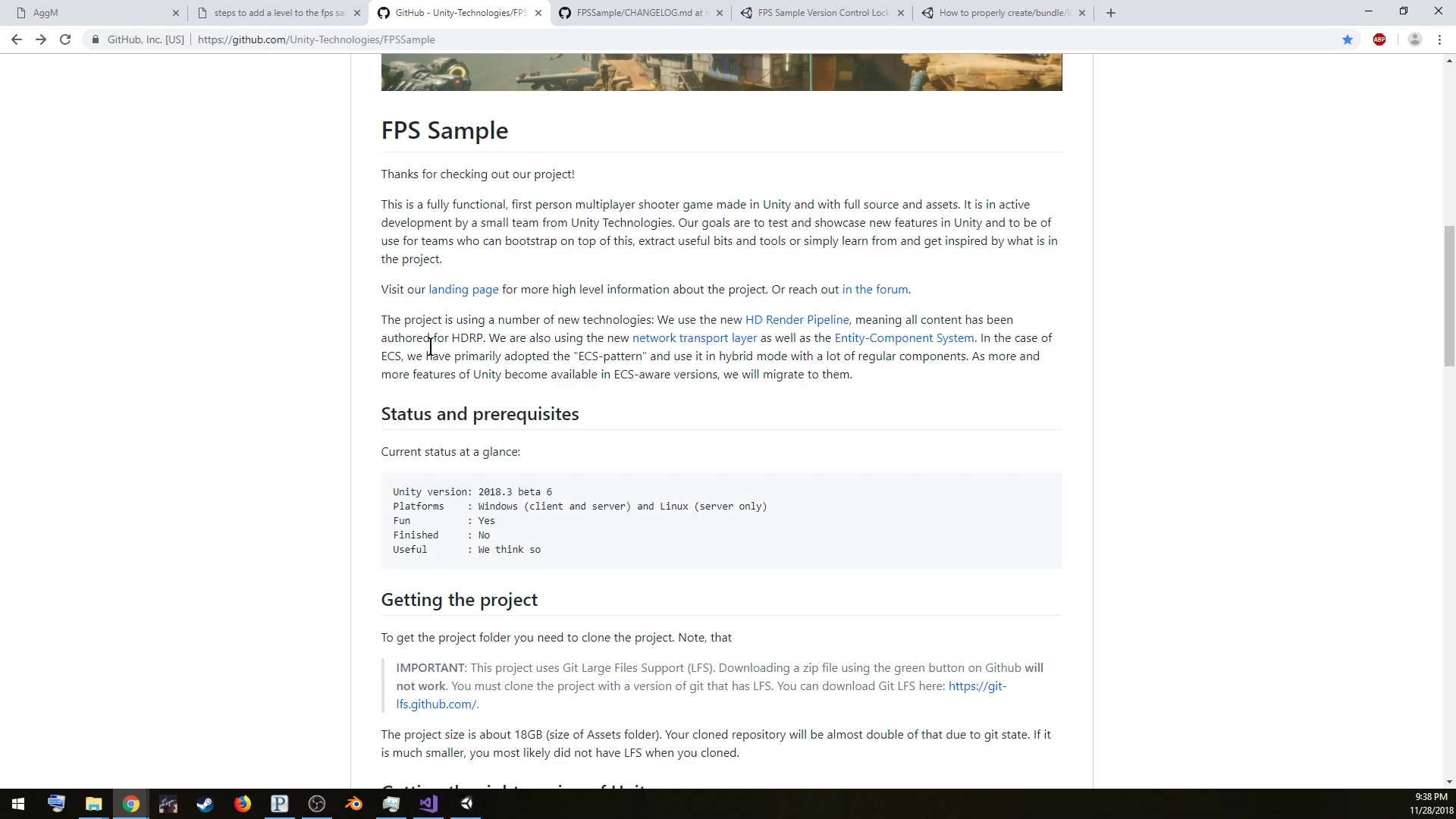
scroll(394, 334, "up", 2)
scroll(561, 470, "down", 4)
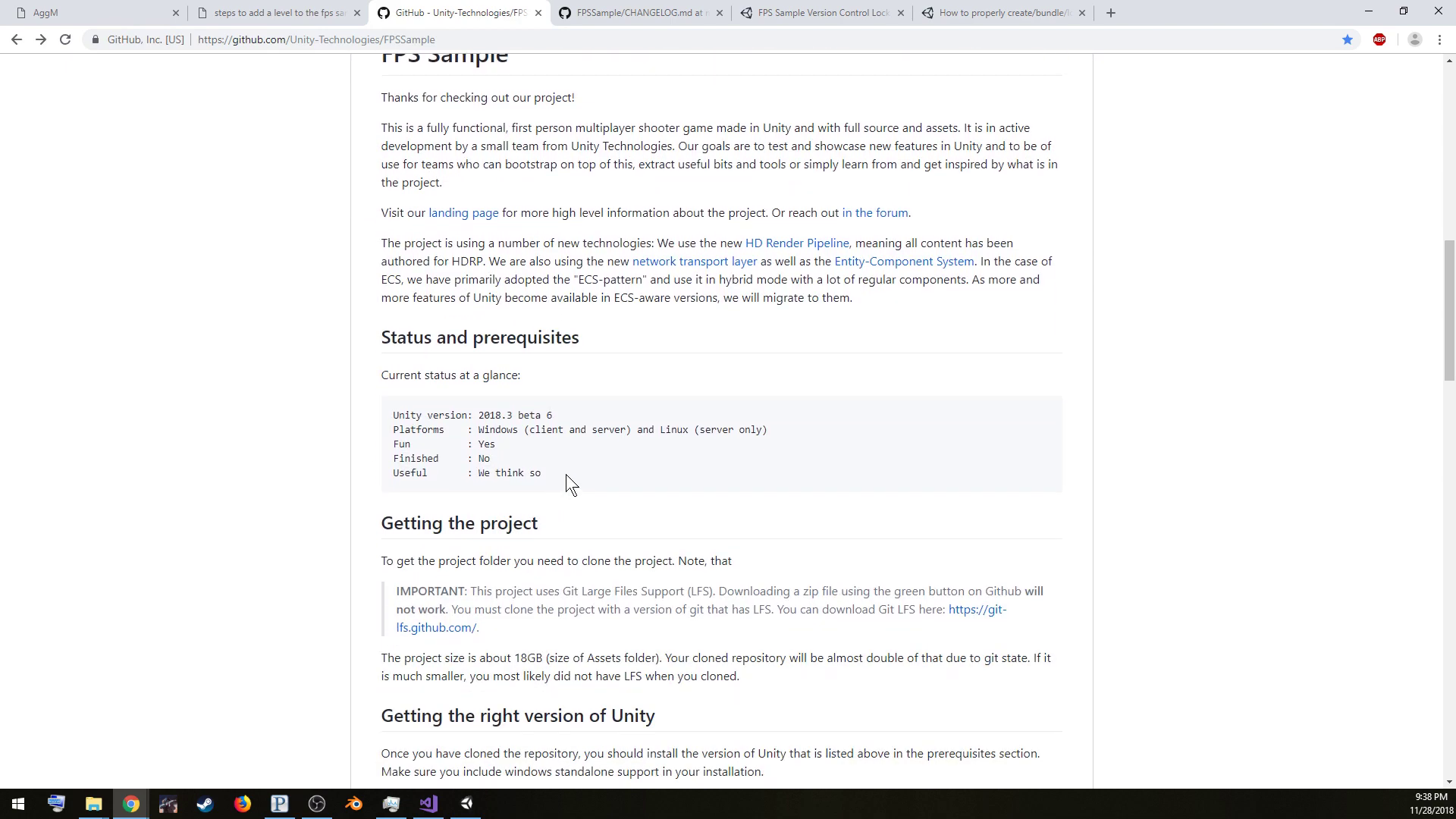
scroll(585, 442, "down", 2)
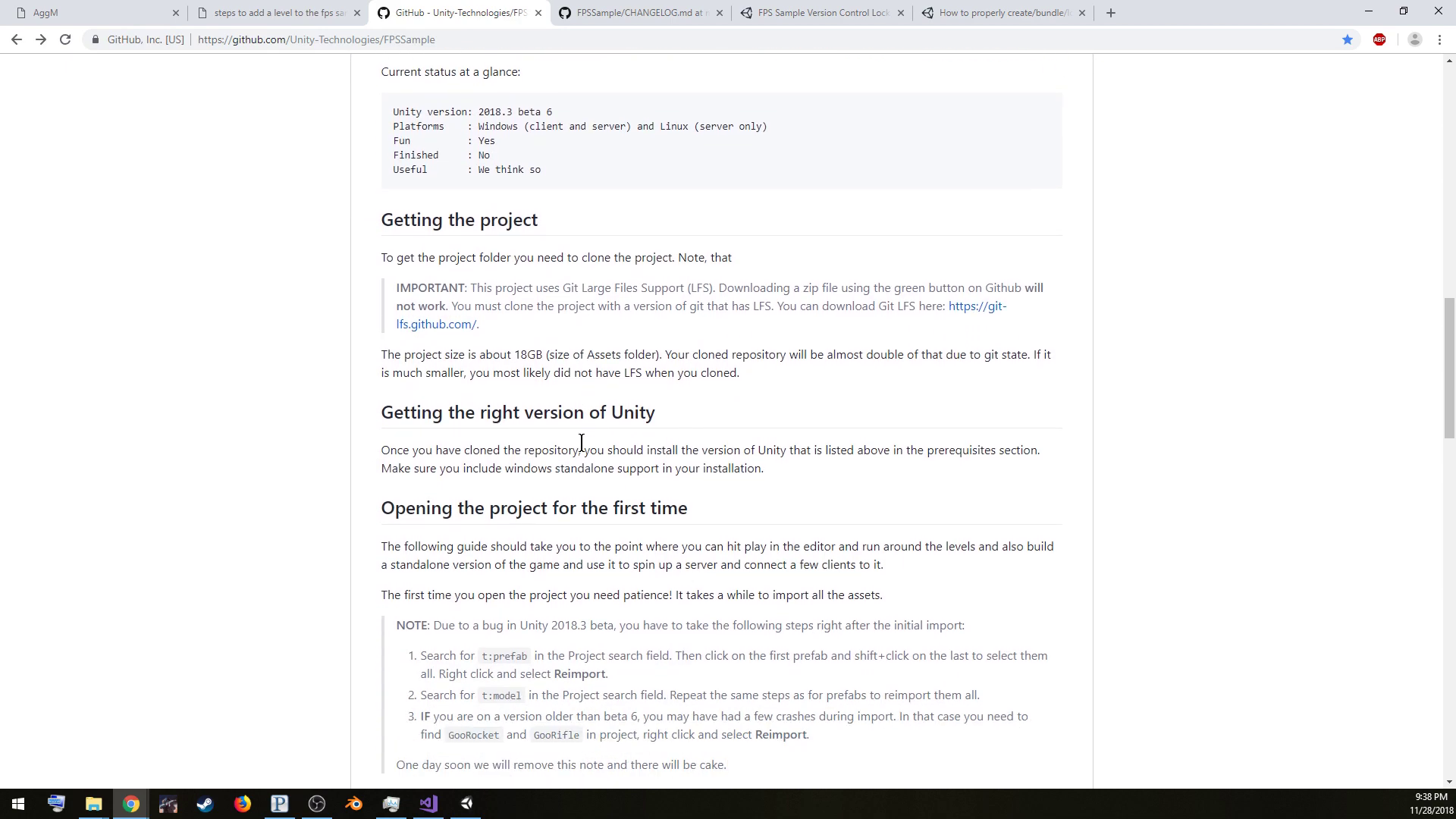
scroll(582, 443, "down", 1)
scroll(579, 447, "down", 3)
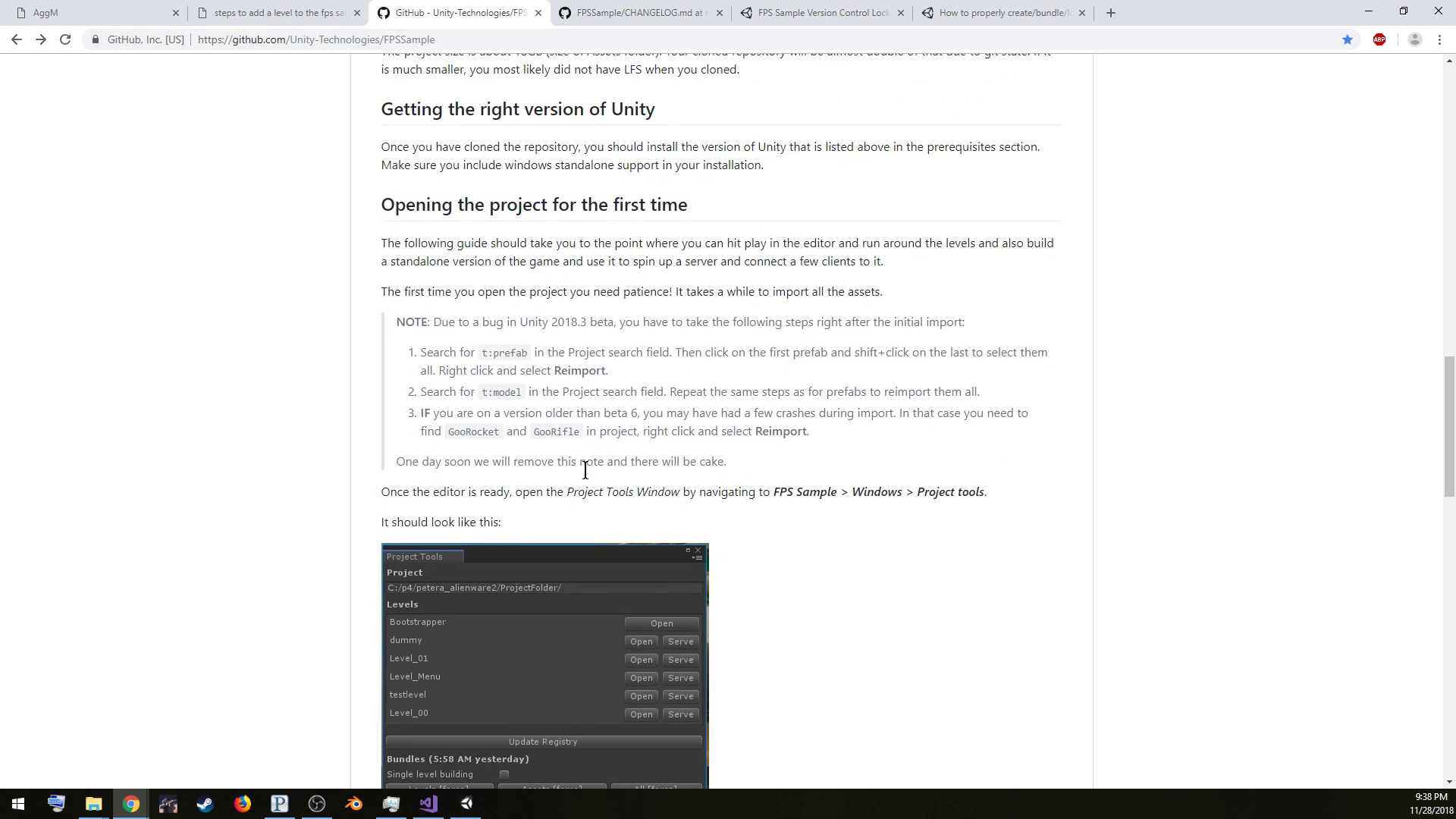
scroll(530, 335, "up", 3)
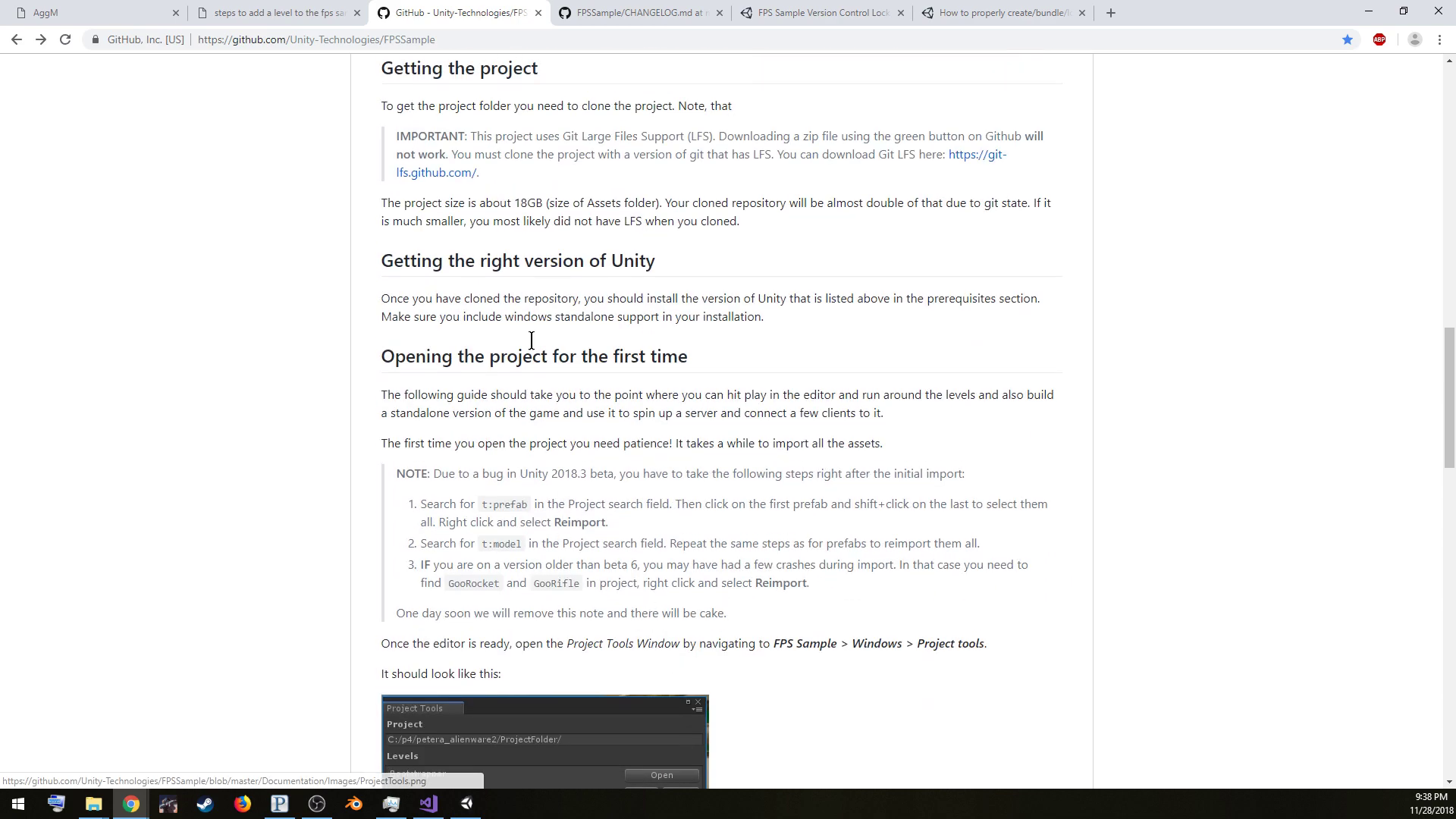
Check the notes, the CHANGELOG and the version control lock forum thread, then switch to Unity
left_click(323, 16)
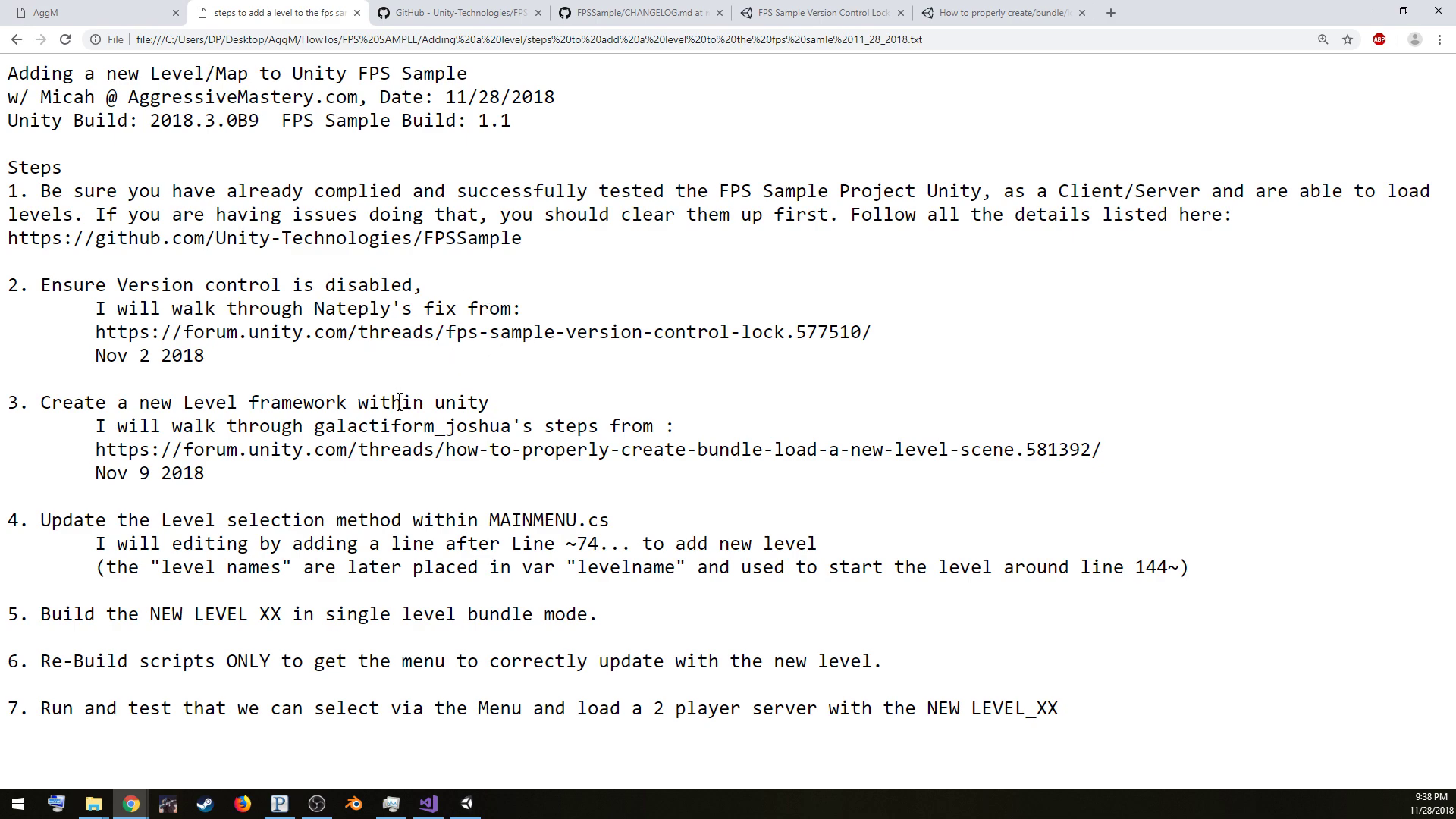
left_click(464, 14)
left_click(633, 13)
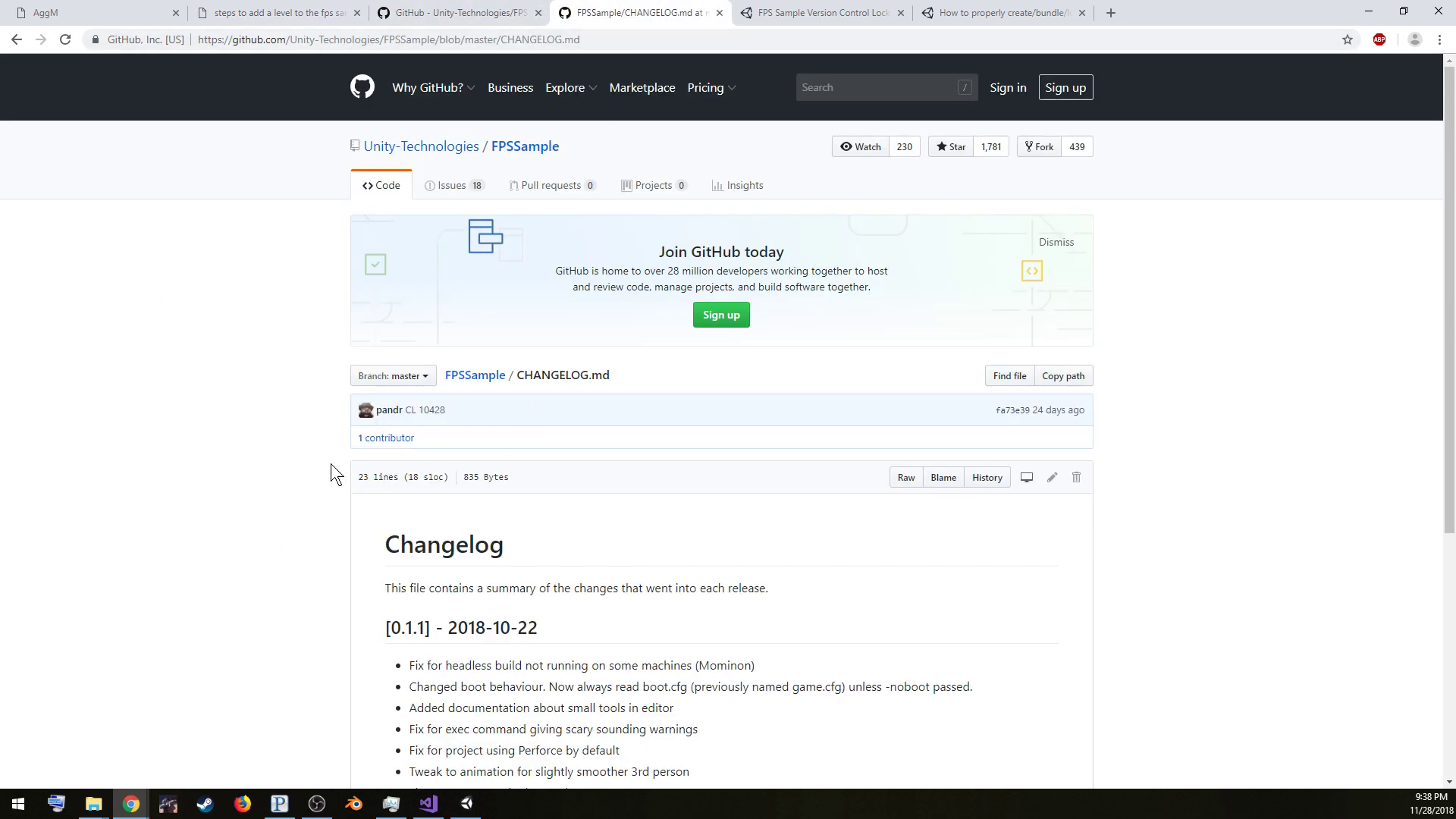
left_click(767, 13)
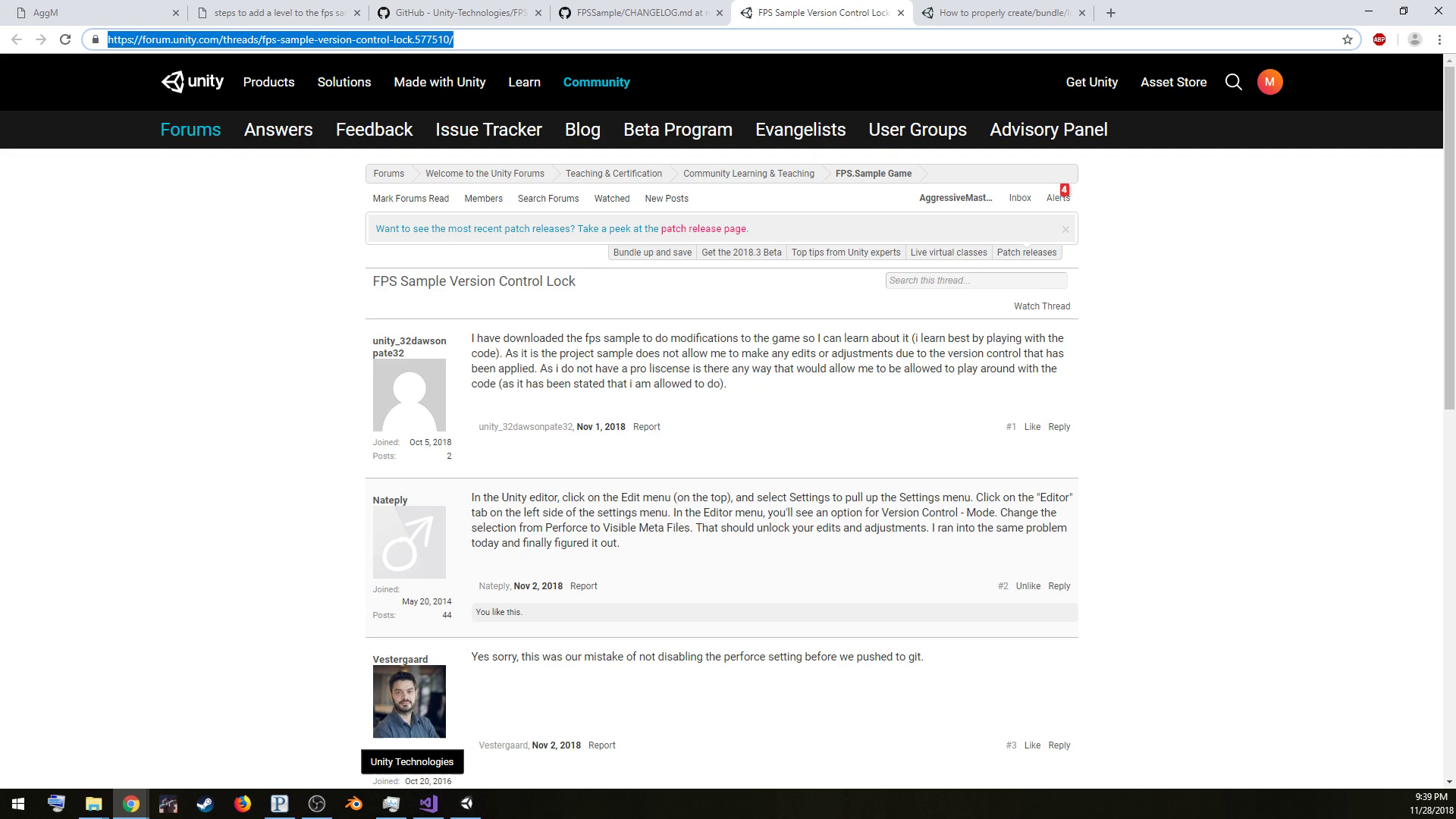
key("alt+Tab")
Dock the Project Tools window beside the Inspector and bring up Project Settings
left_click_drag(695, 81, 698, 80)
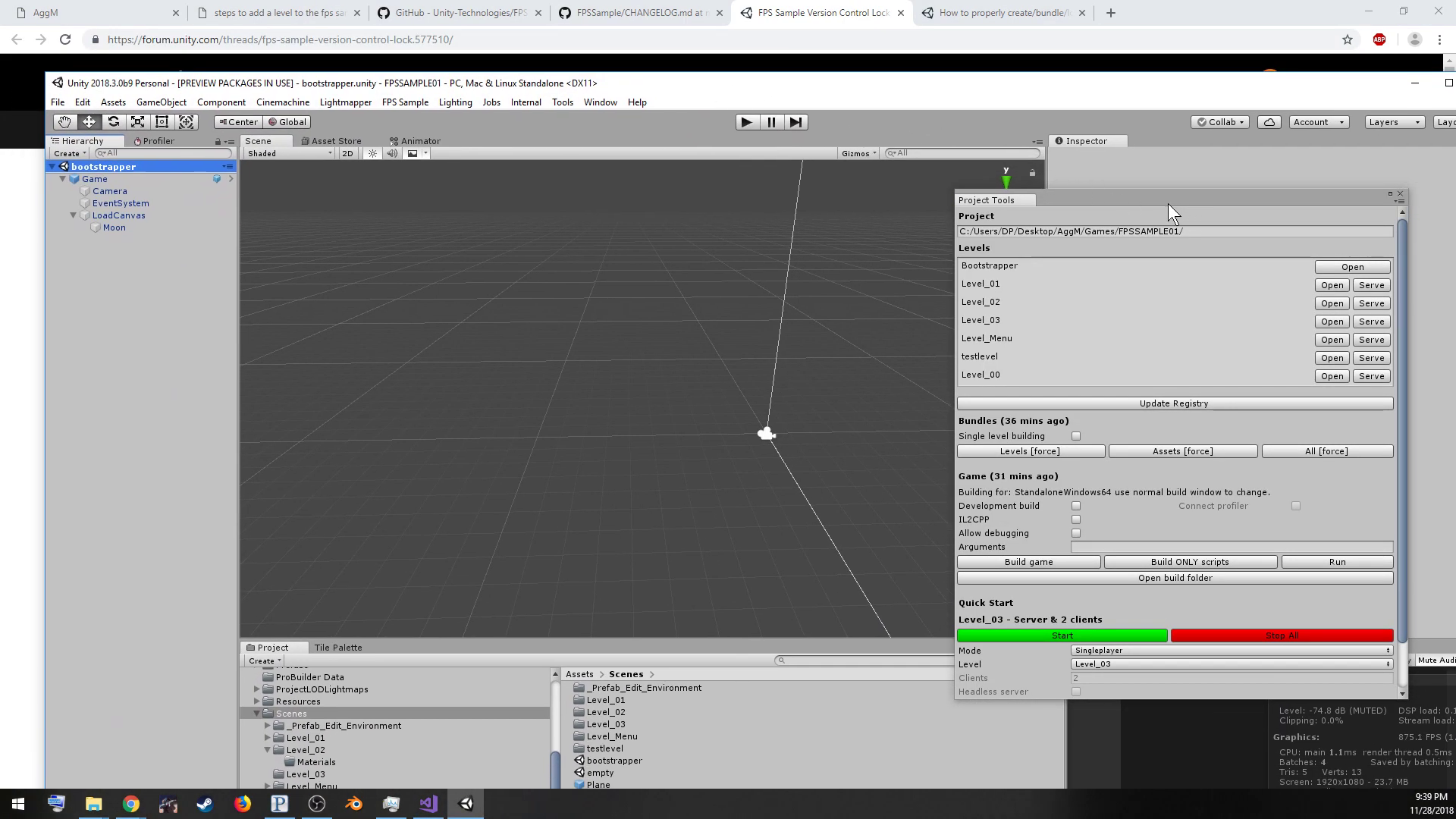
left_click_drag(1029, 188, 1157, 159)
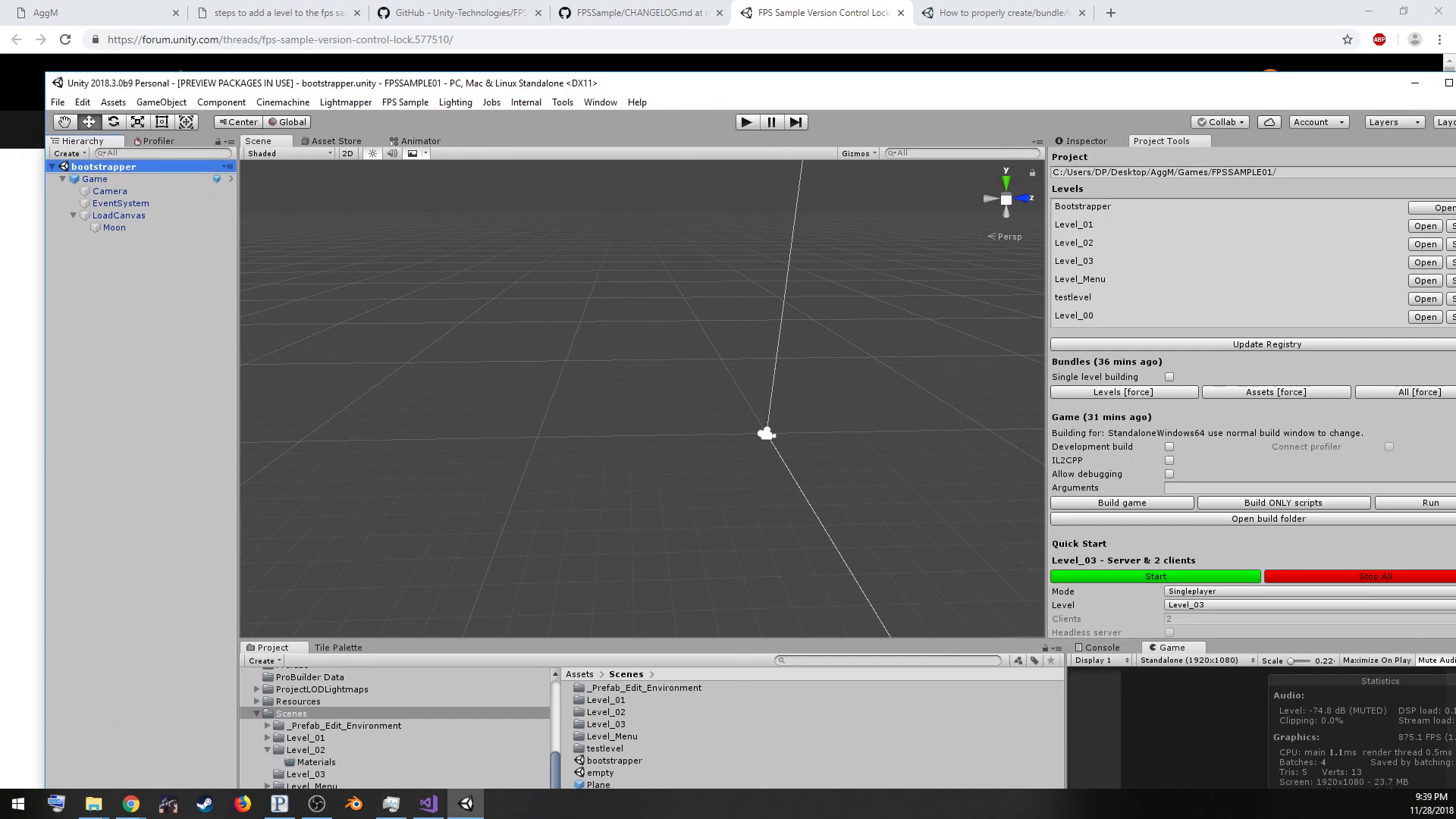
left_click(81, 102)
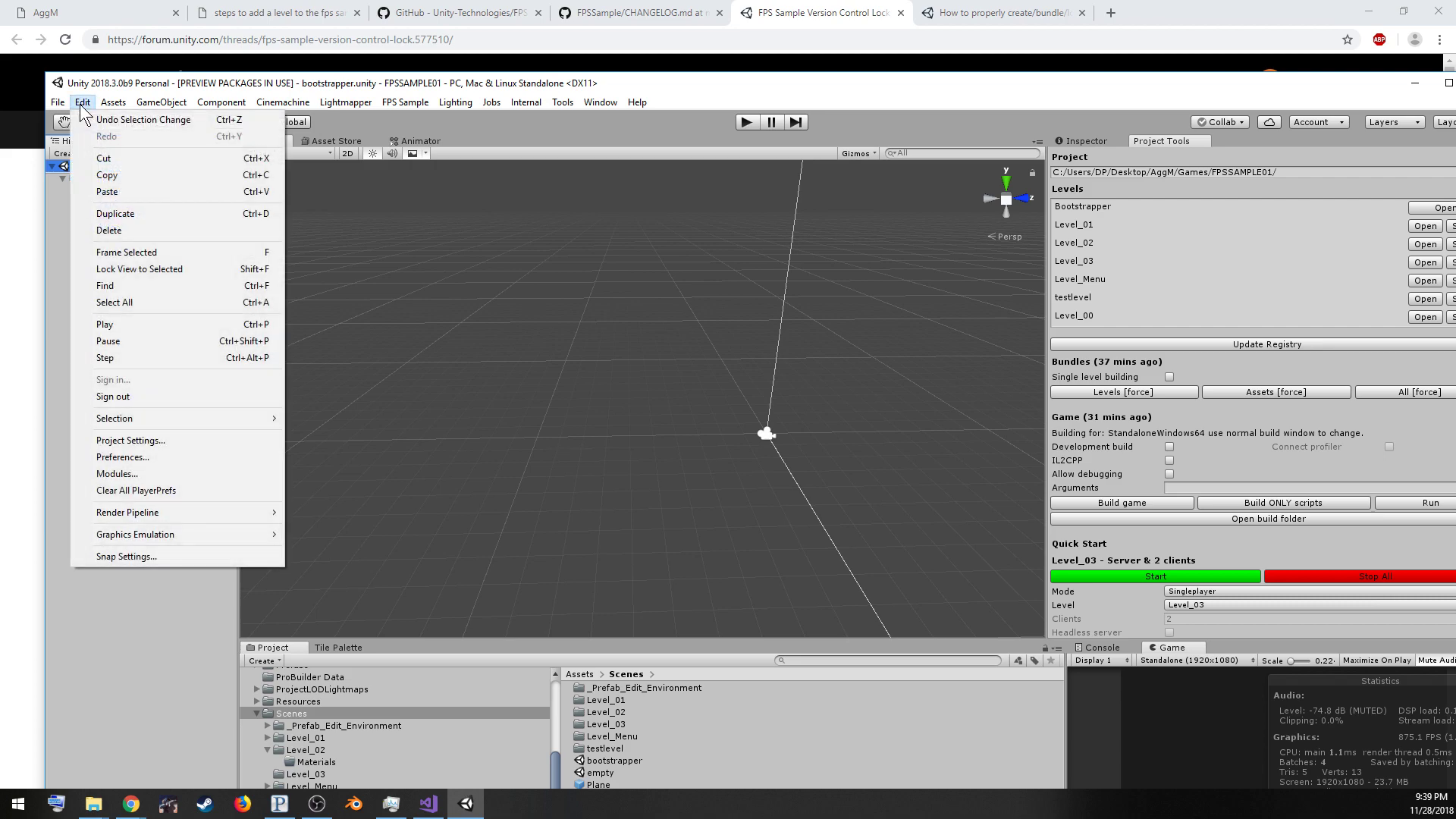
left_click(165, 441)
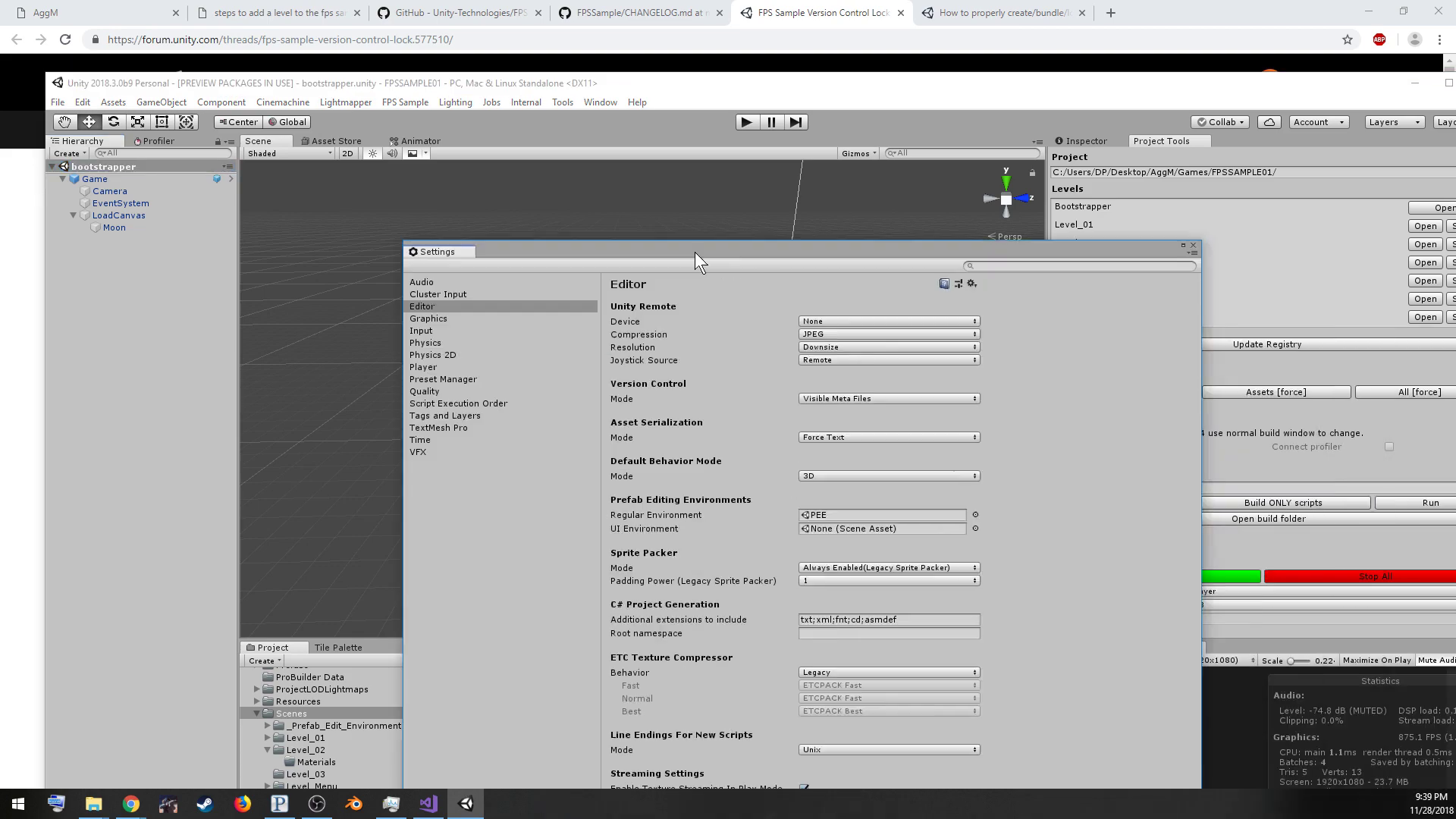
Keep the Editor's Version Control Mode at Visible Meta Files, then return to the Chrome notes
left_click_drag(695, 252, 503, 123)
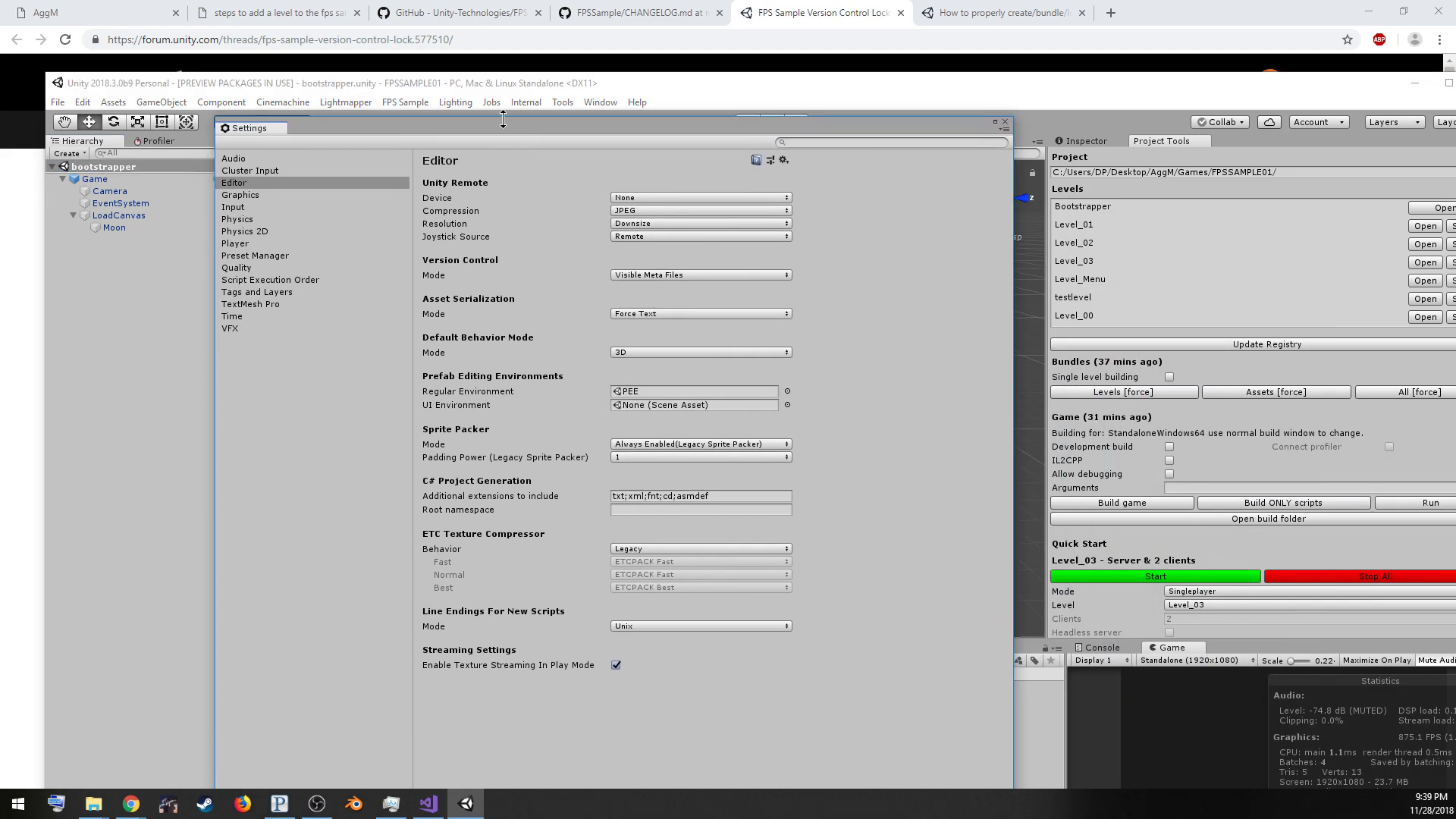
left_click(238, 182)
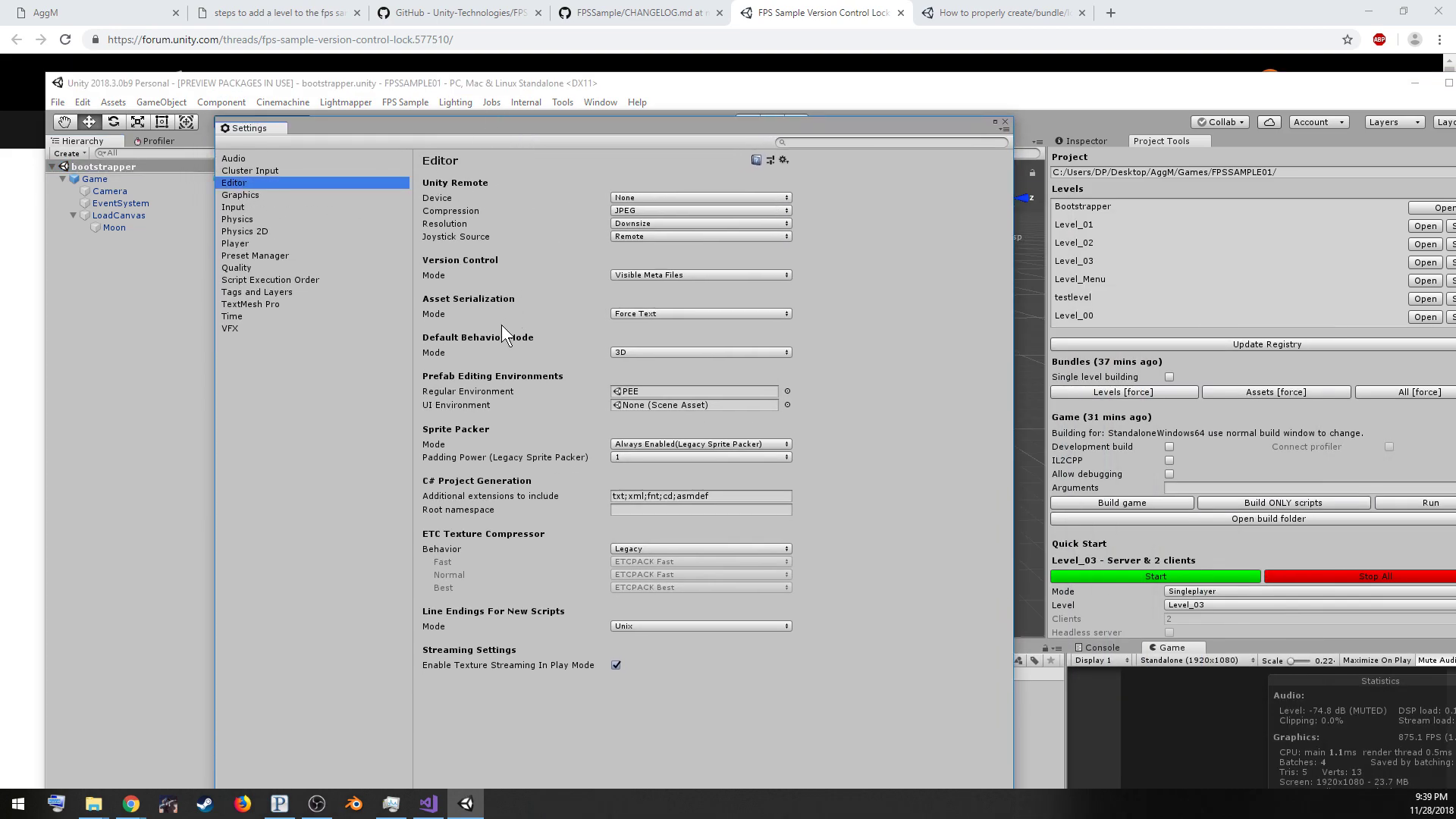
left_click(658, 273)
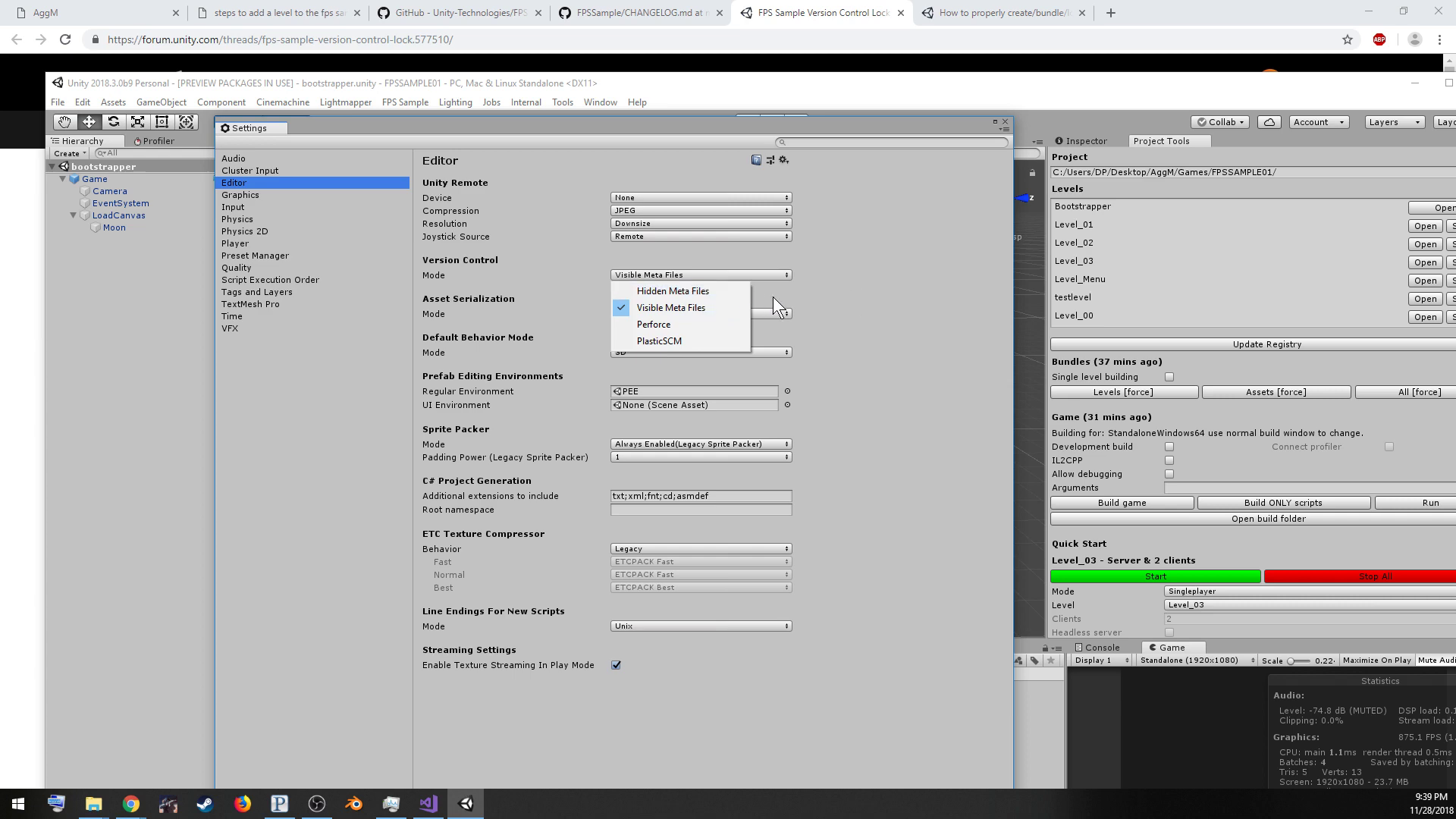
left_click(904, 270)
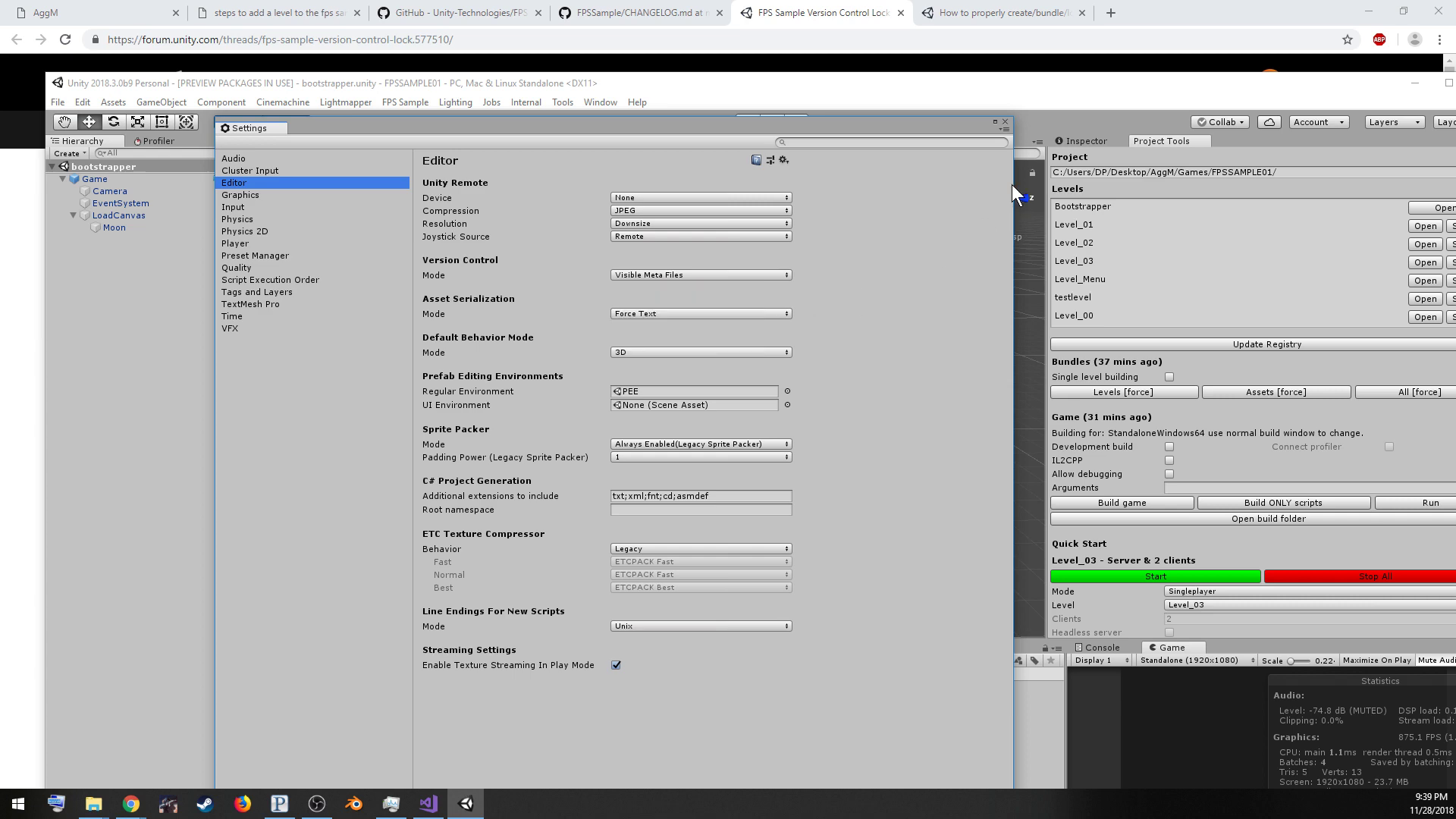
left_click(1006, 122)
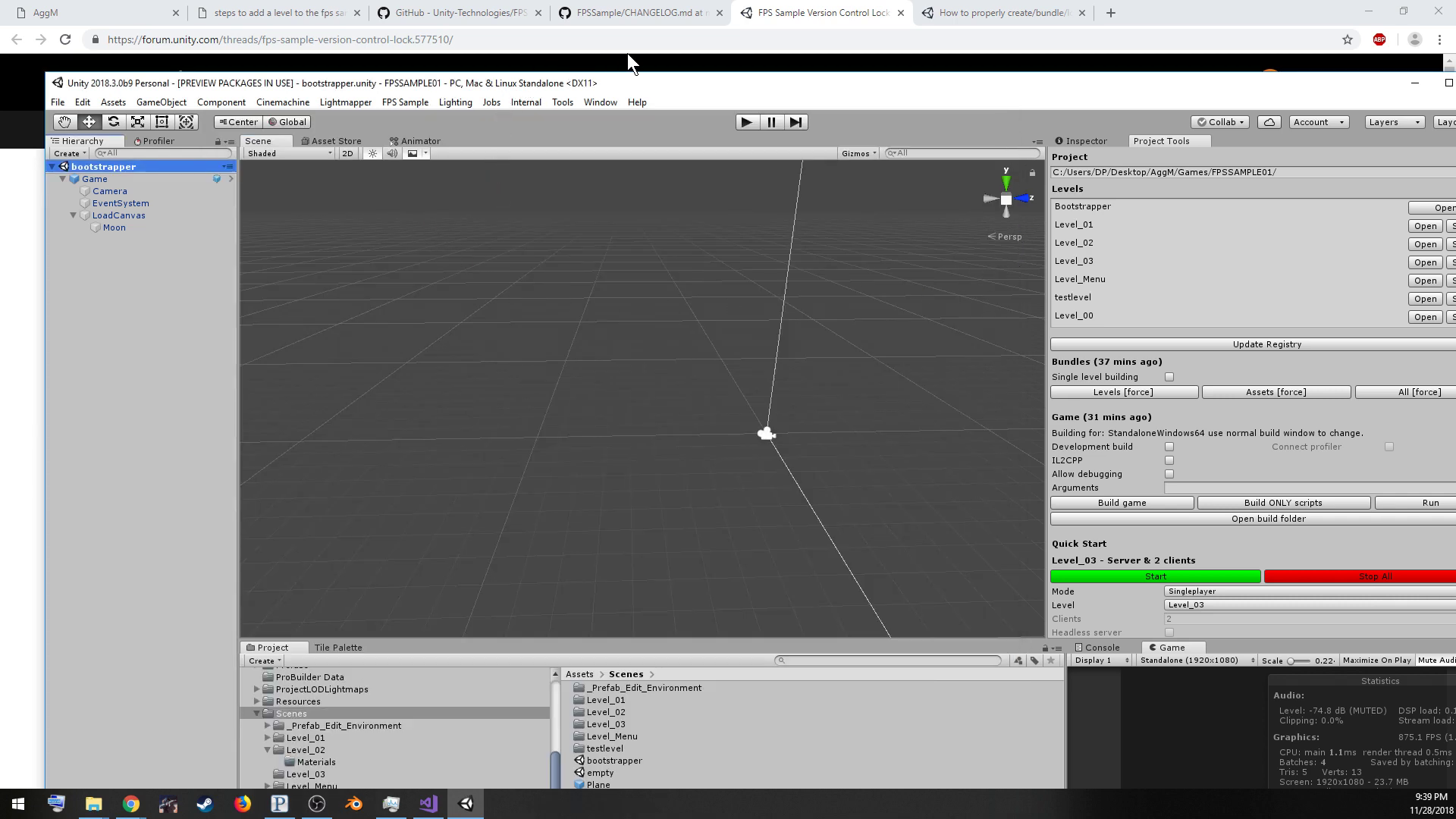
left_click(271, 13)
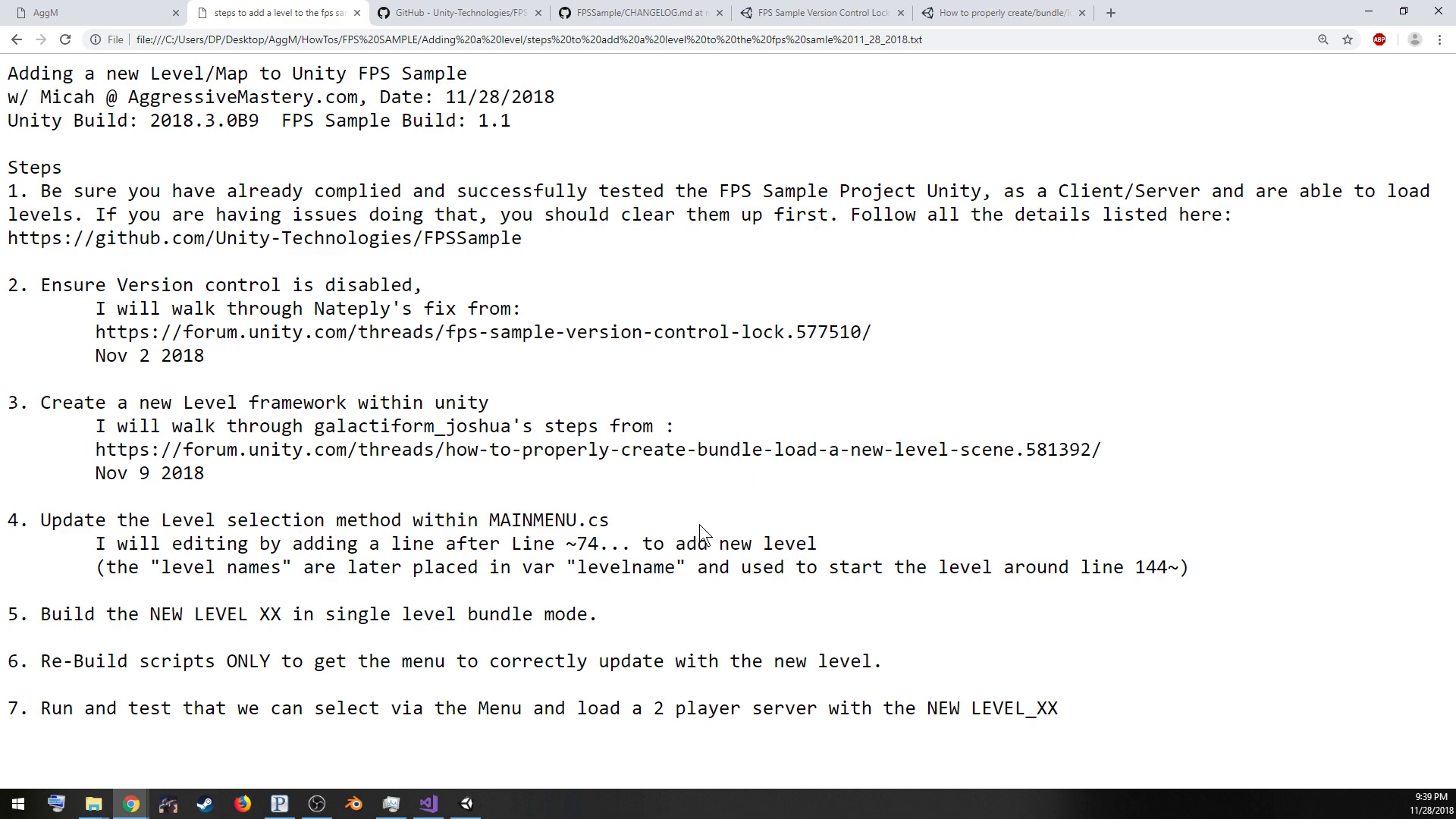
Review the version control lock and new-level bundling forum threads, then return to Unity
left_click(770, 10)
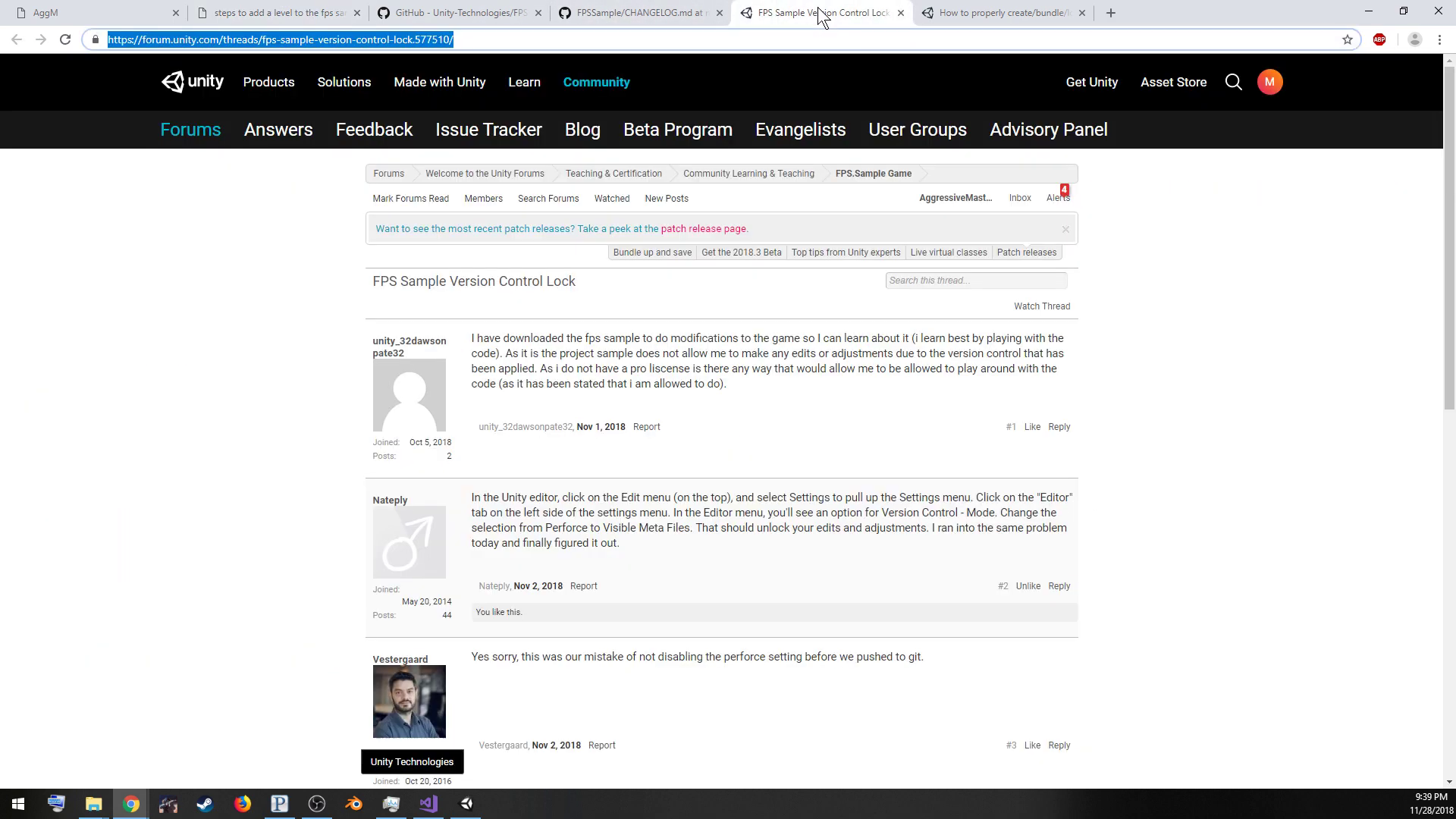
left_click(957, 12)
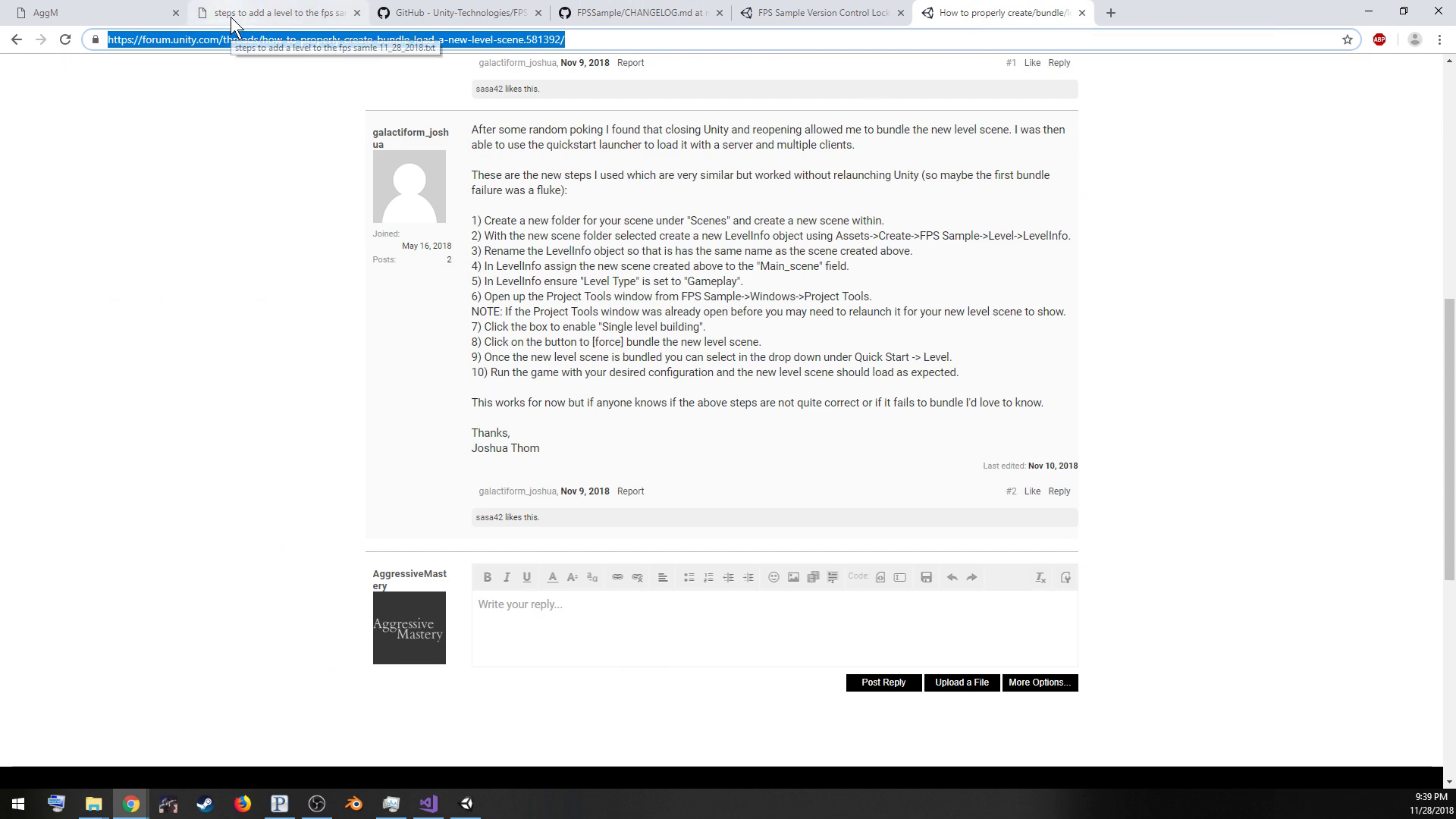
left_click(468, 804)
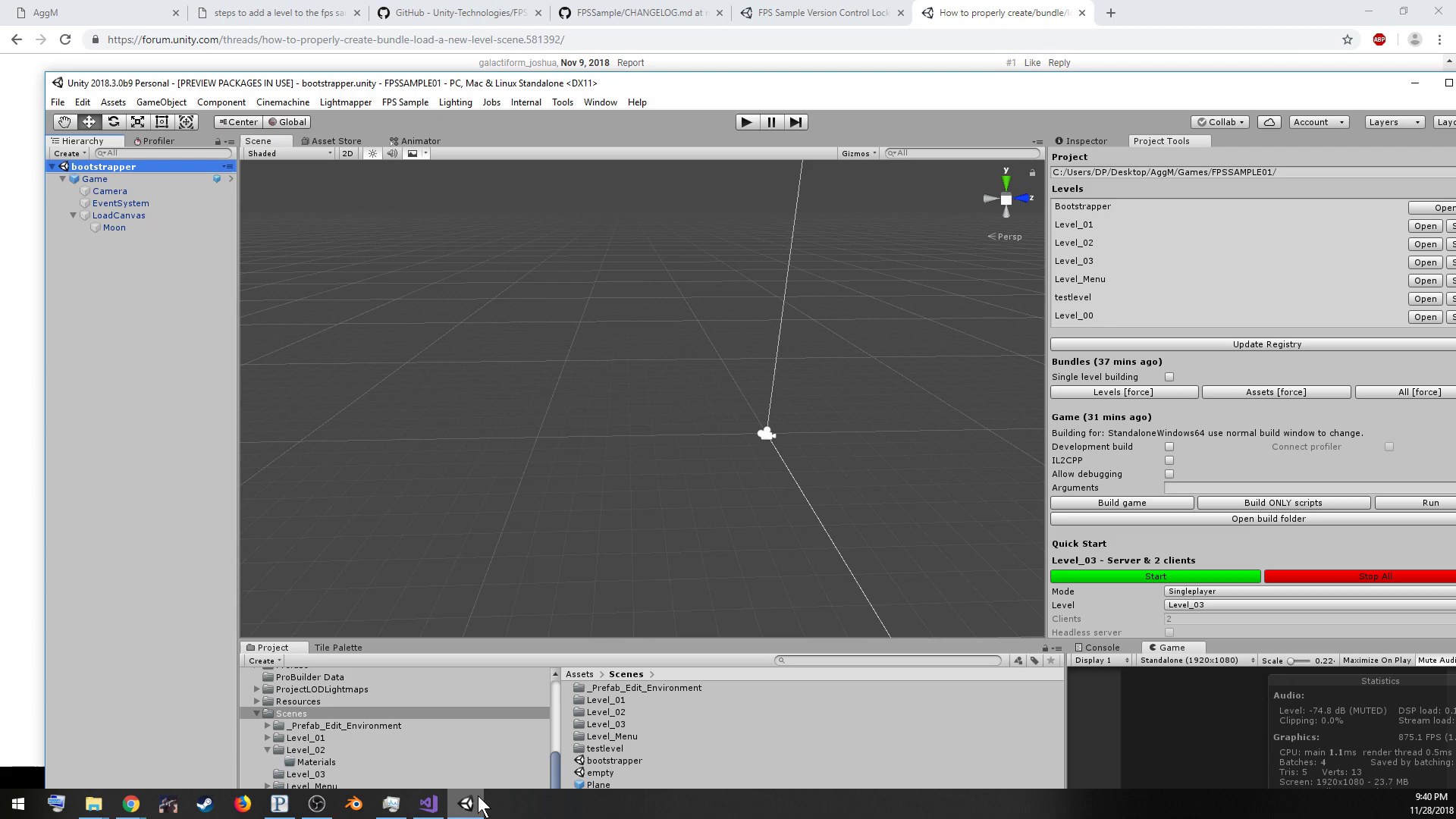
Maximize the Unity editor, browse the GameObject menu, and show the Project Tools level list
double_click(624, 89)
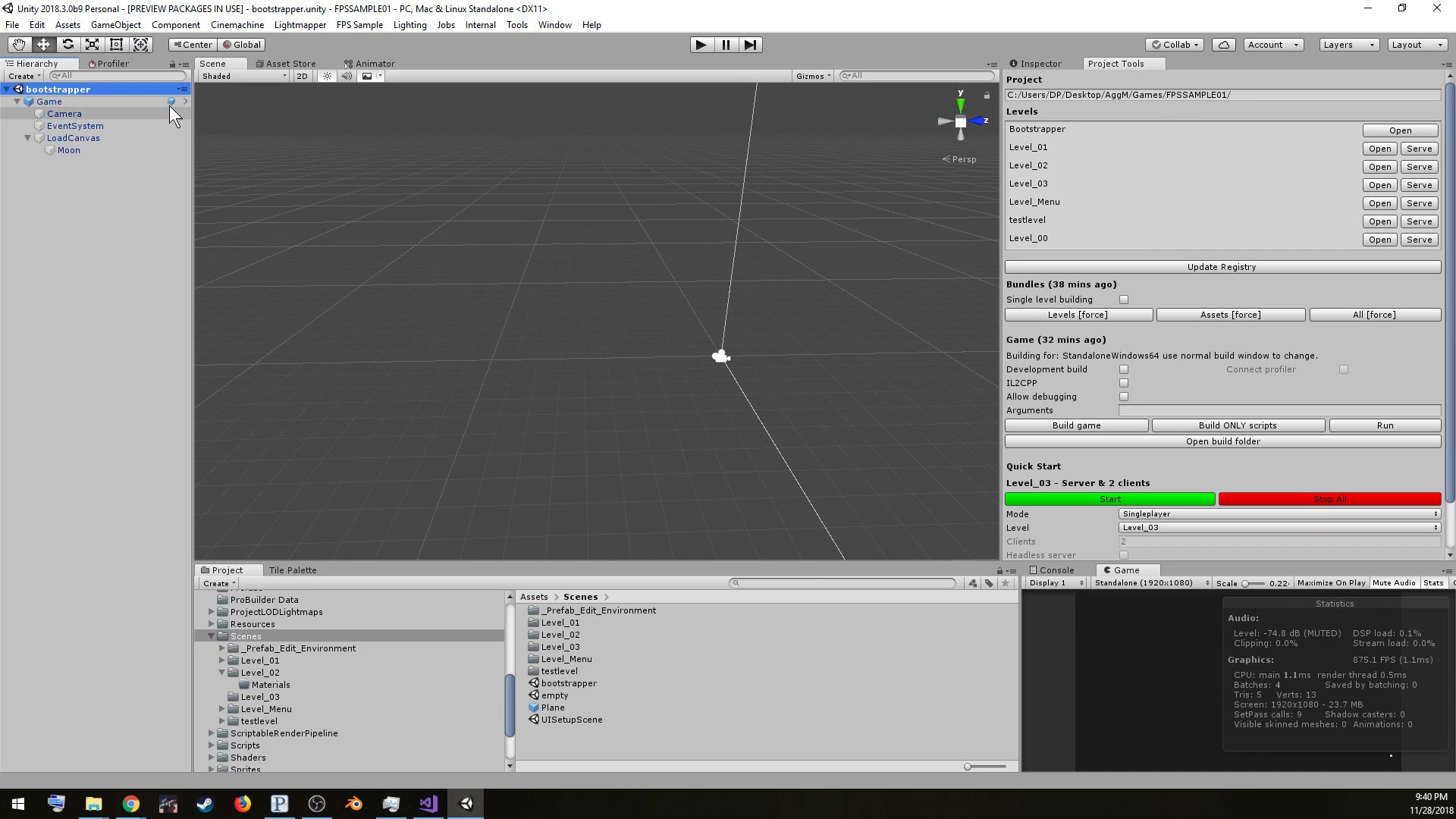
left_click(135, 27)
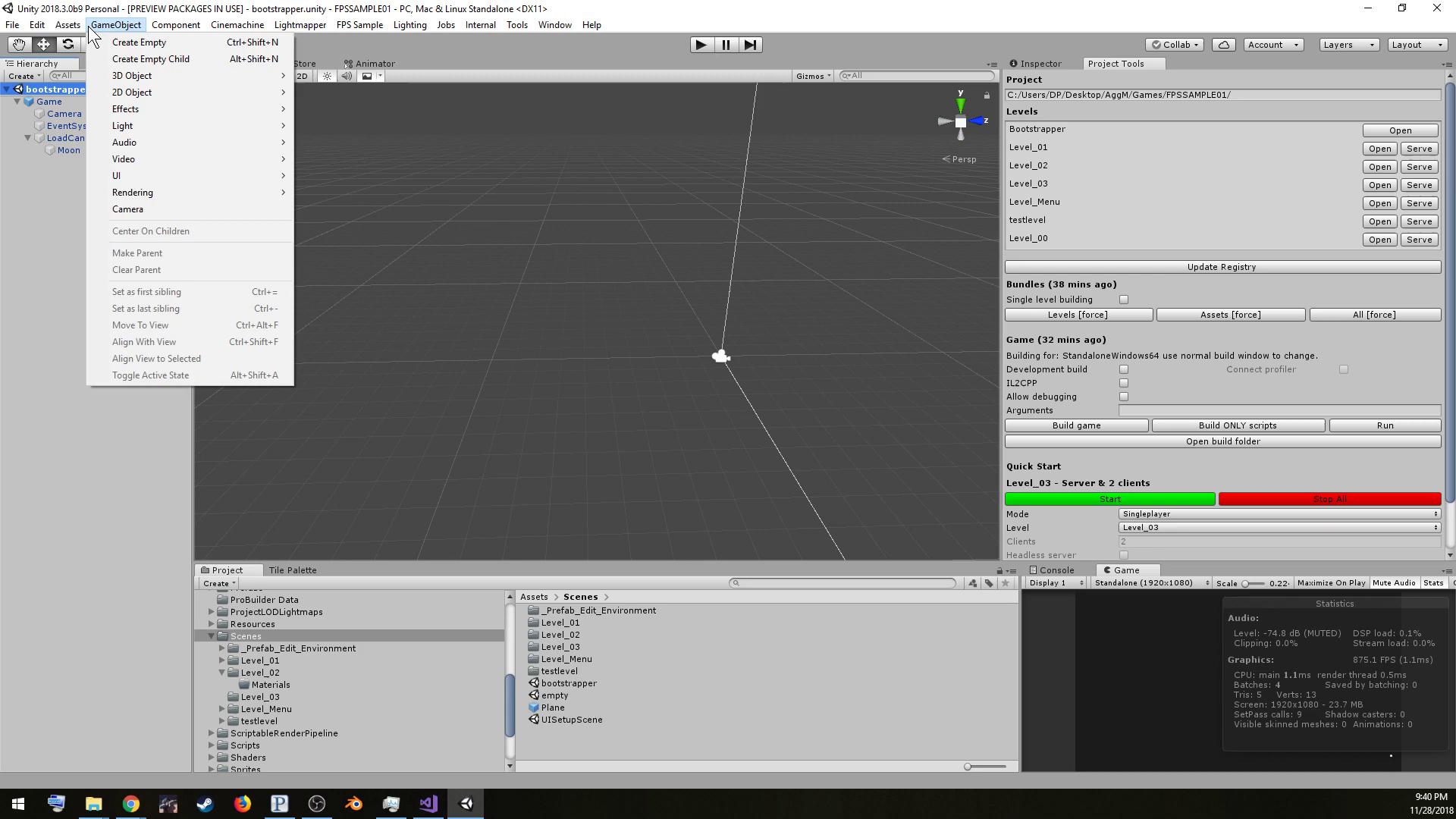
mouse_move(363, 38)
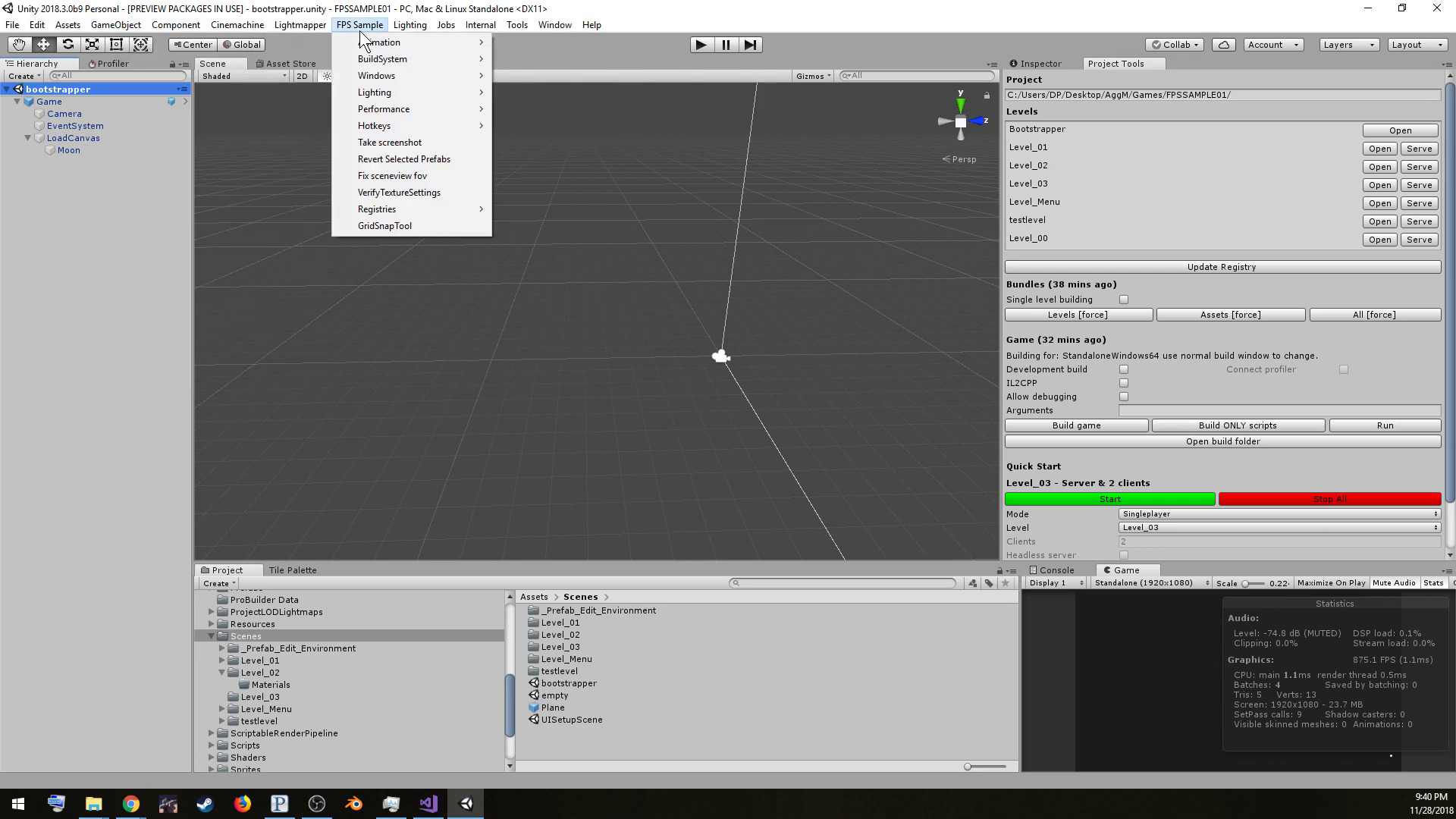
mouse_move(392, 78)
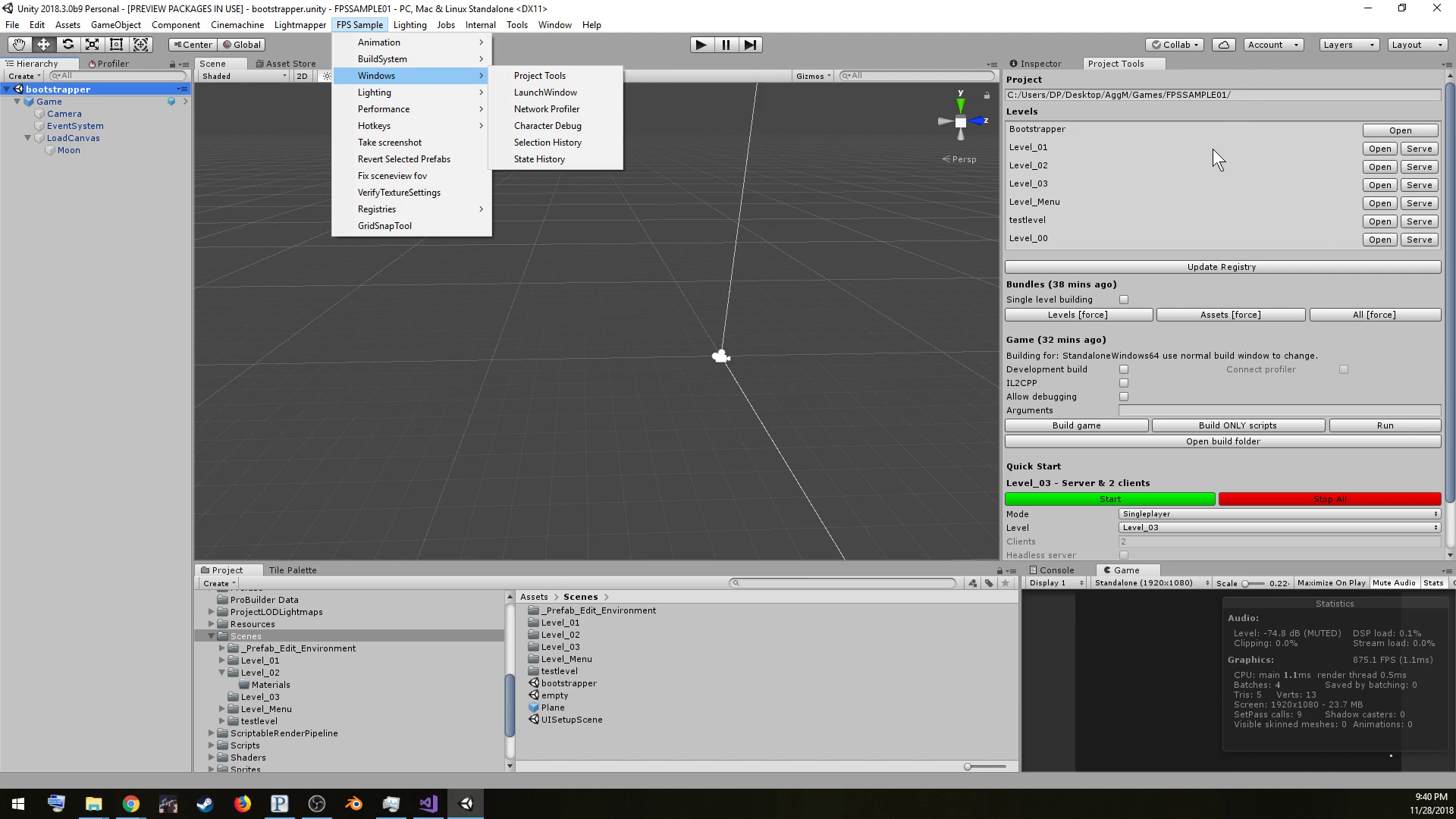
left_click(1116, 22)
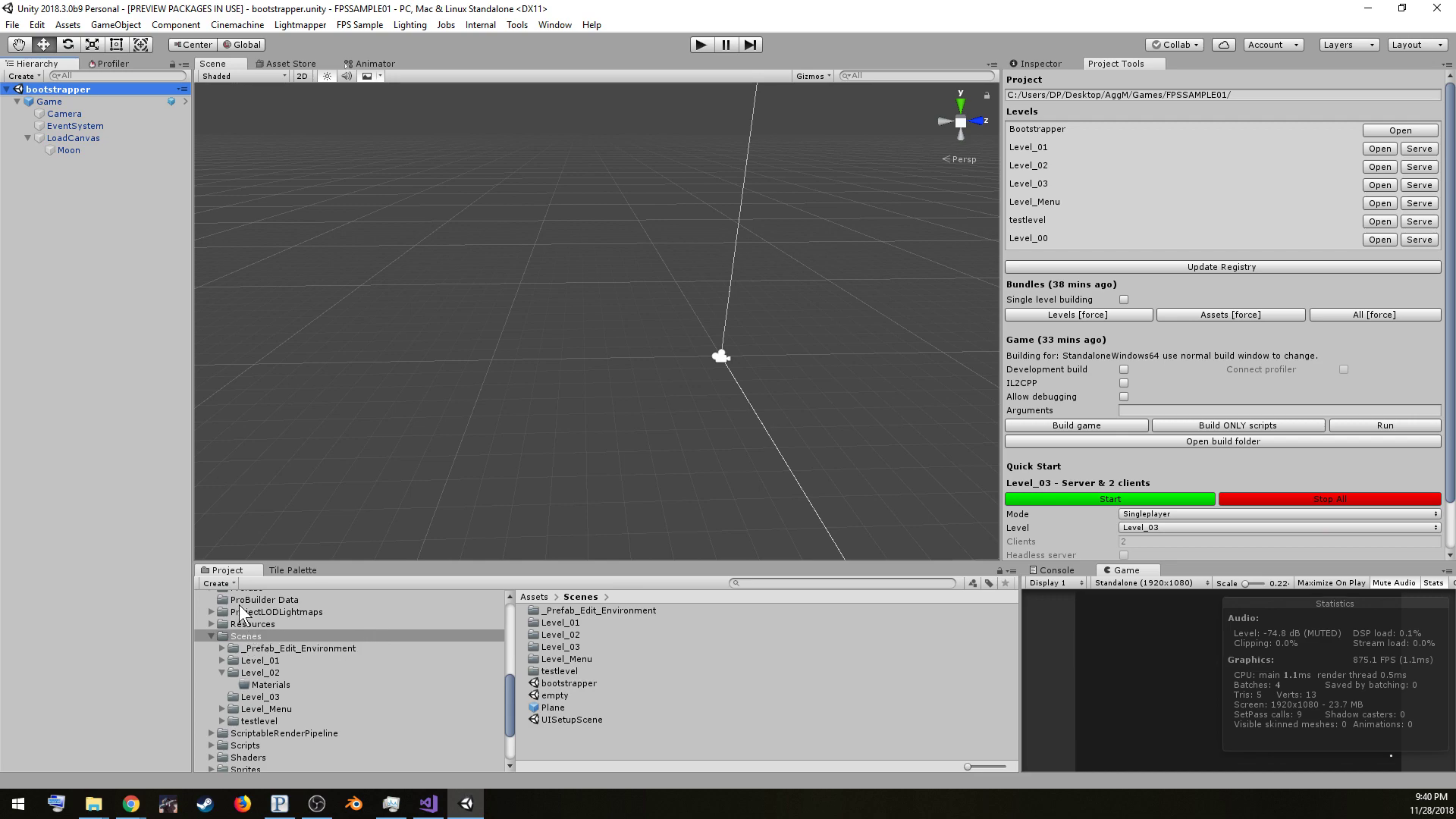
Create a folder named Level_04 inside Assets/Scenes
scroll(266, 660, "up", 10)
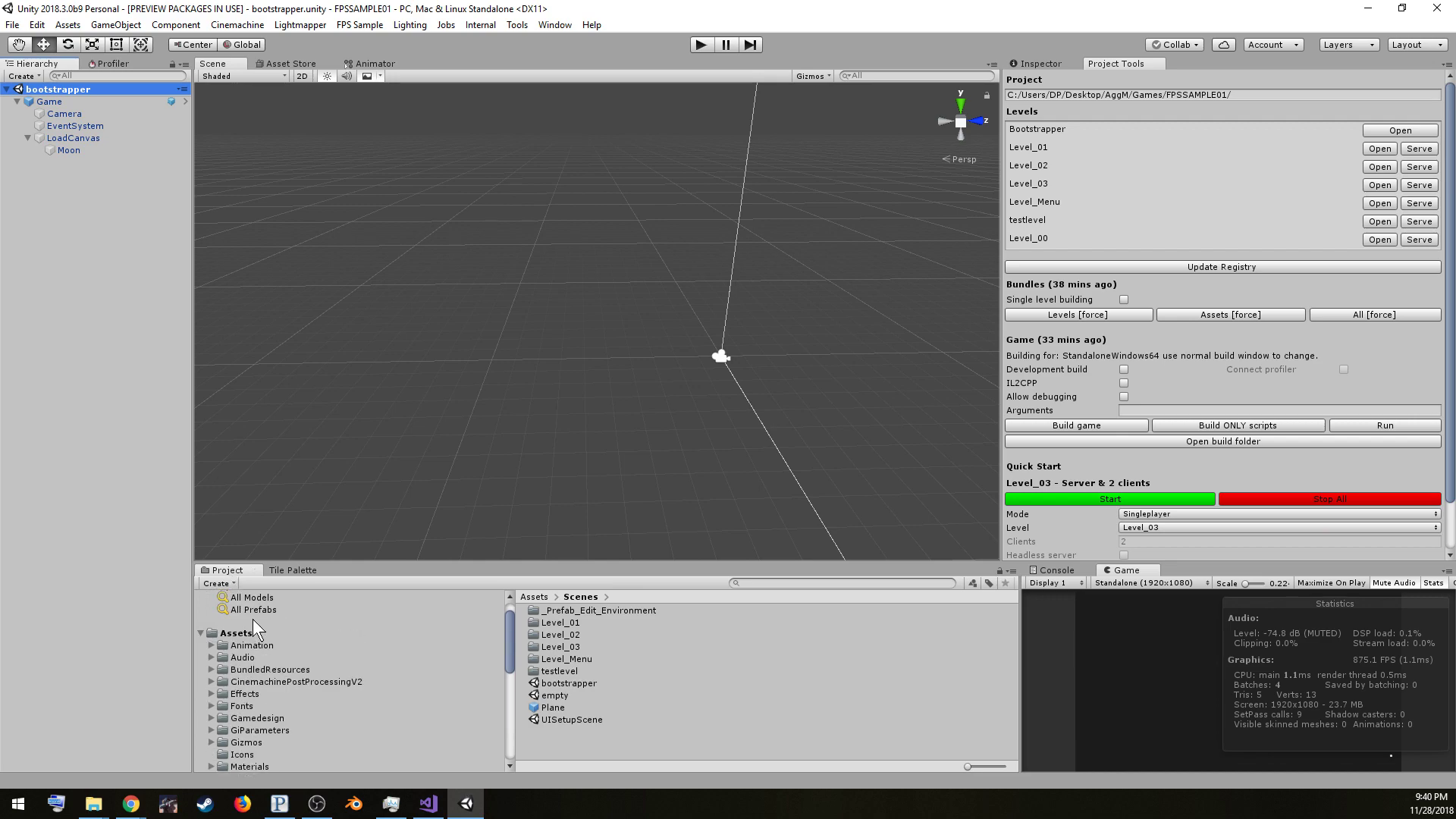
scroll(258, 624, "up", 2)
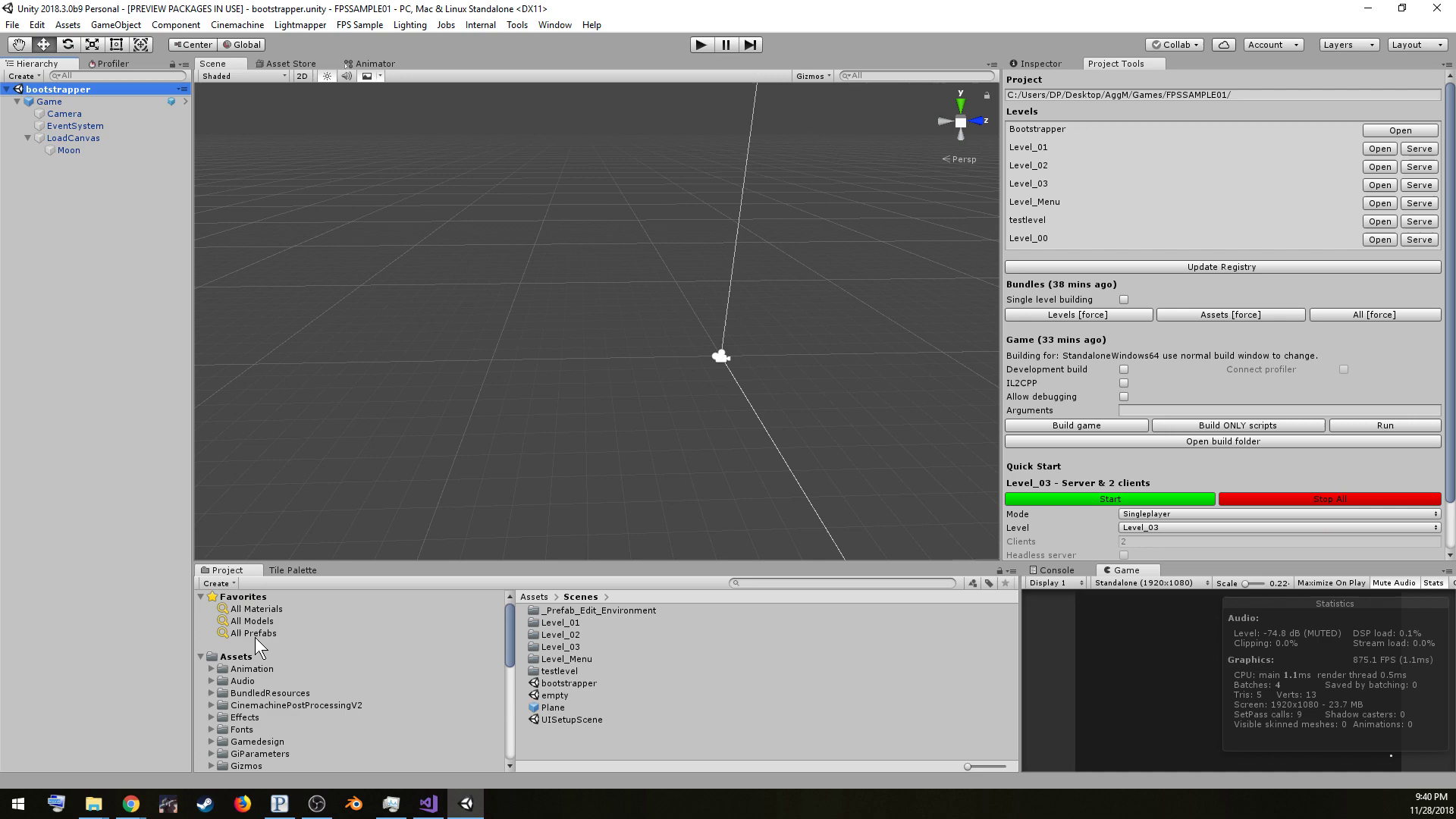
scroll(253, 640, "down", 5)
left_click(243, 661)
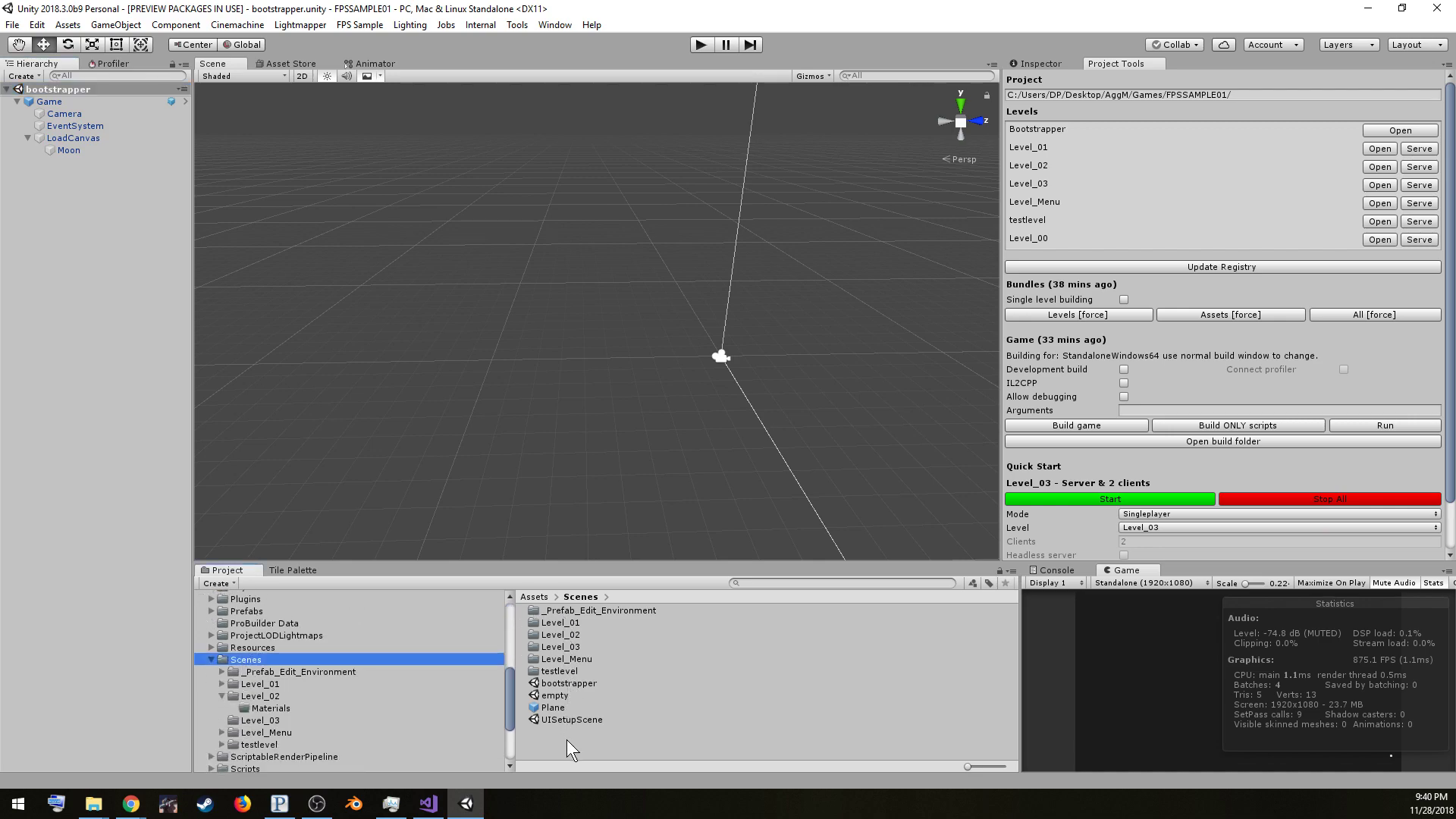
left_click(571, 640)
left_click(575, 646)
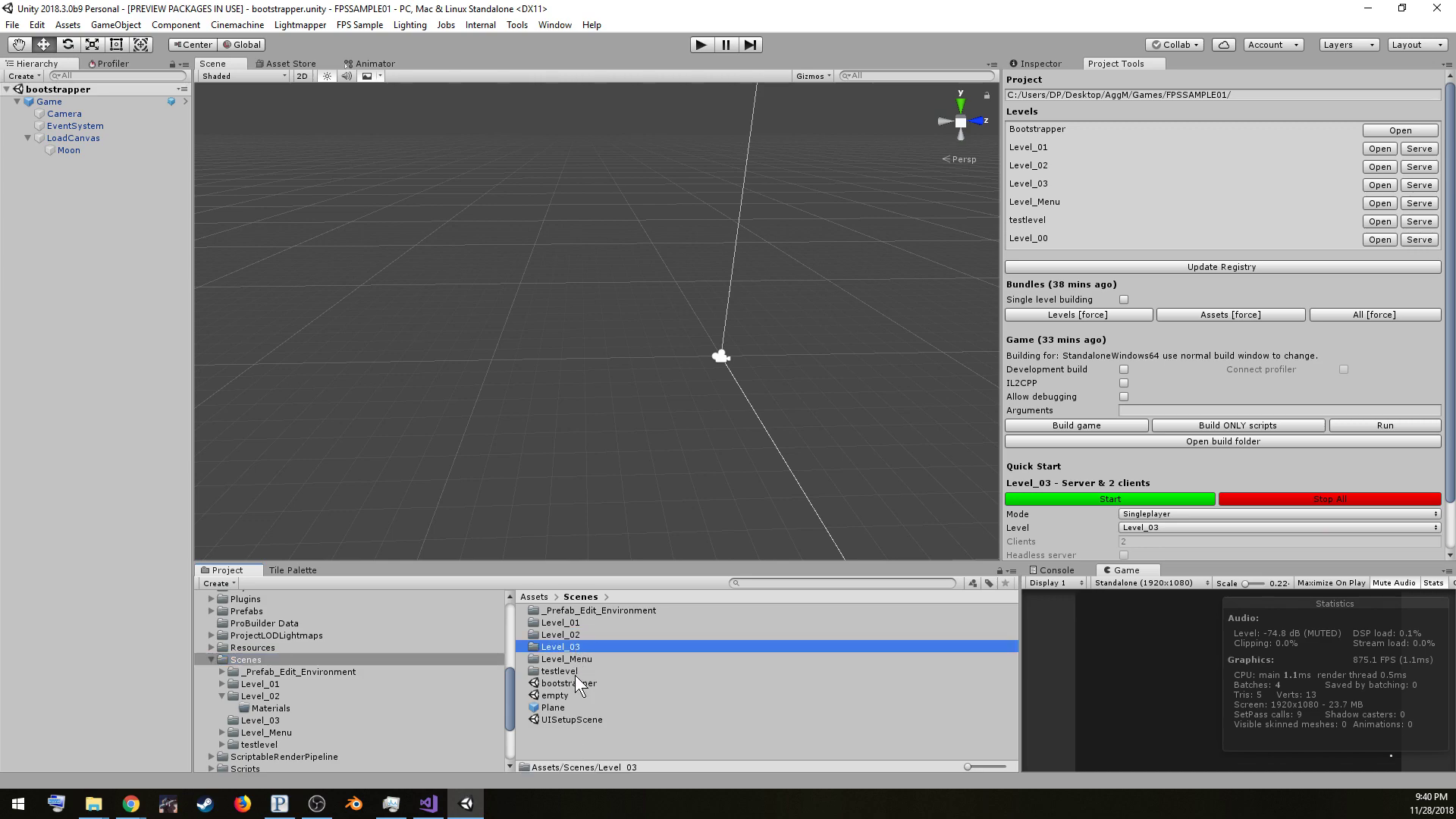
left_click(582, 739)
right_click(581, 740)
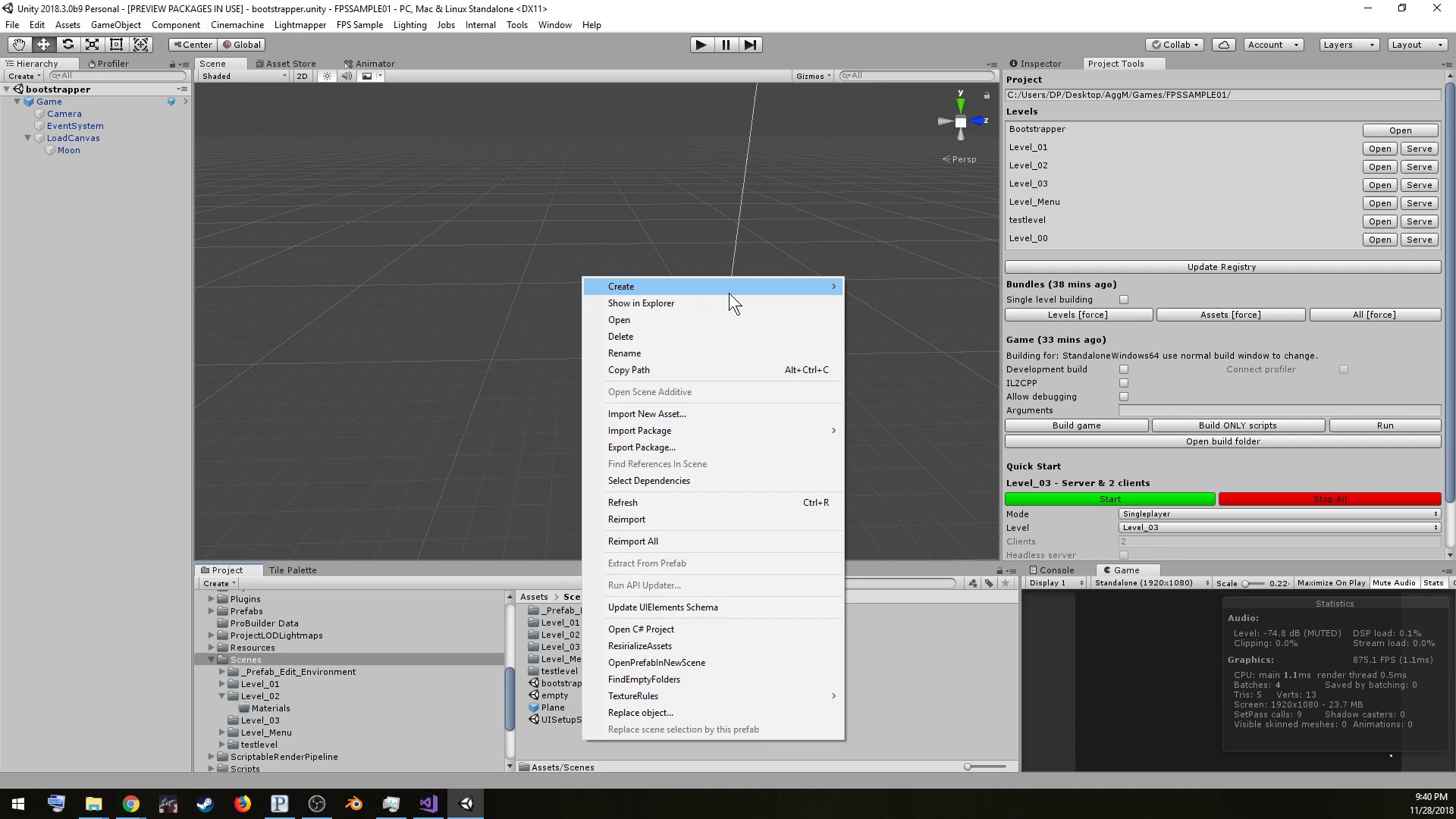
mouse_move(730, 290)
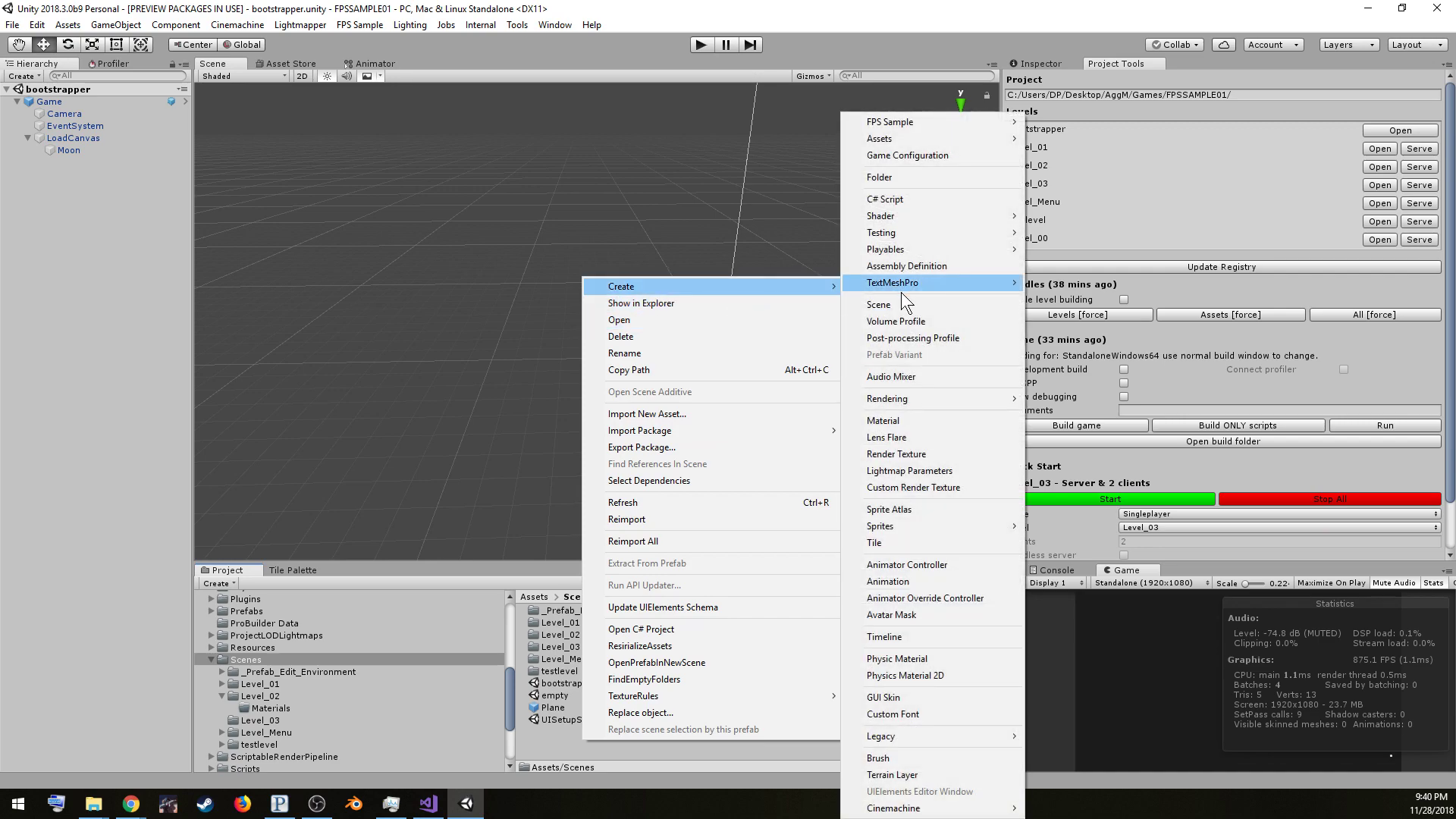
left_click(948, 185)
type("L")
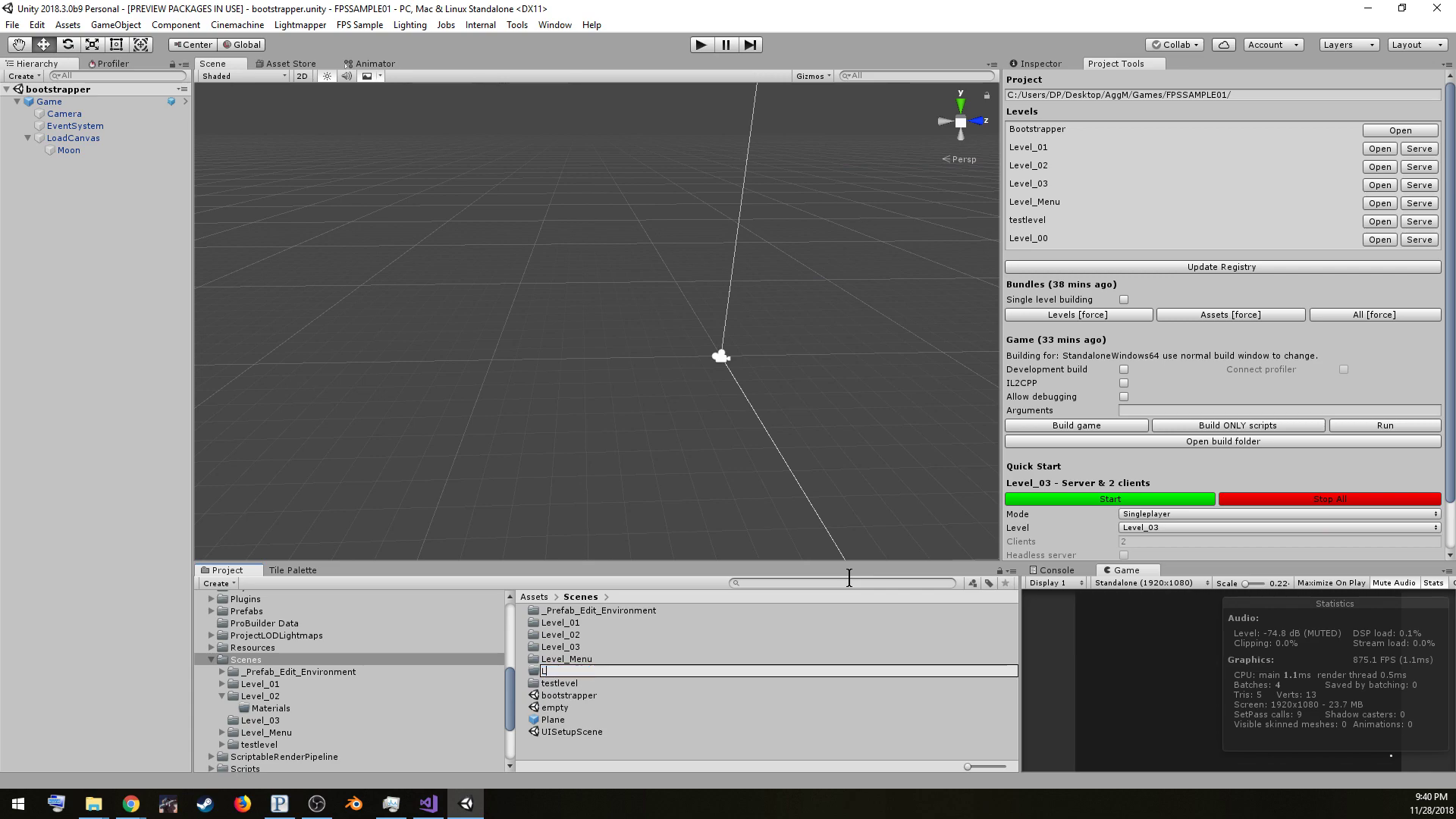
type("evel_04")
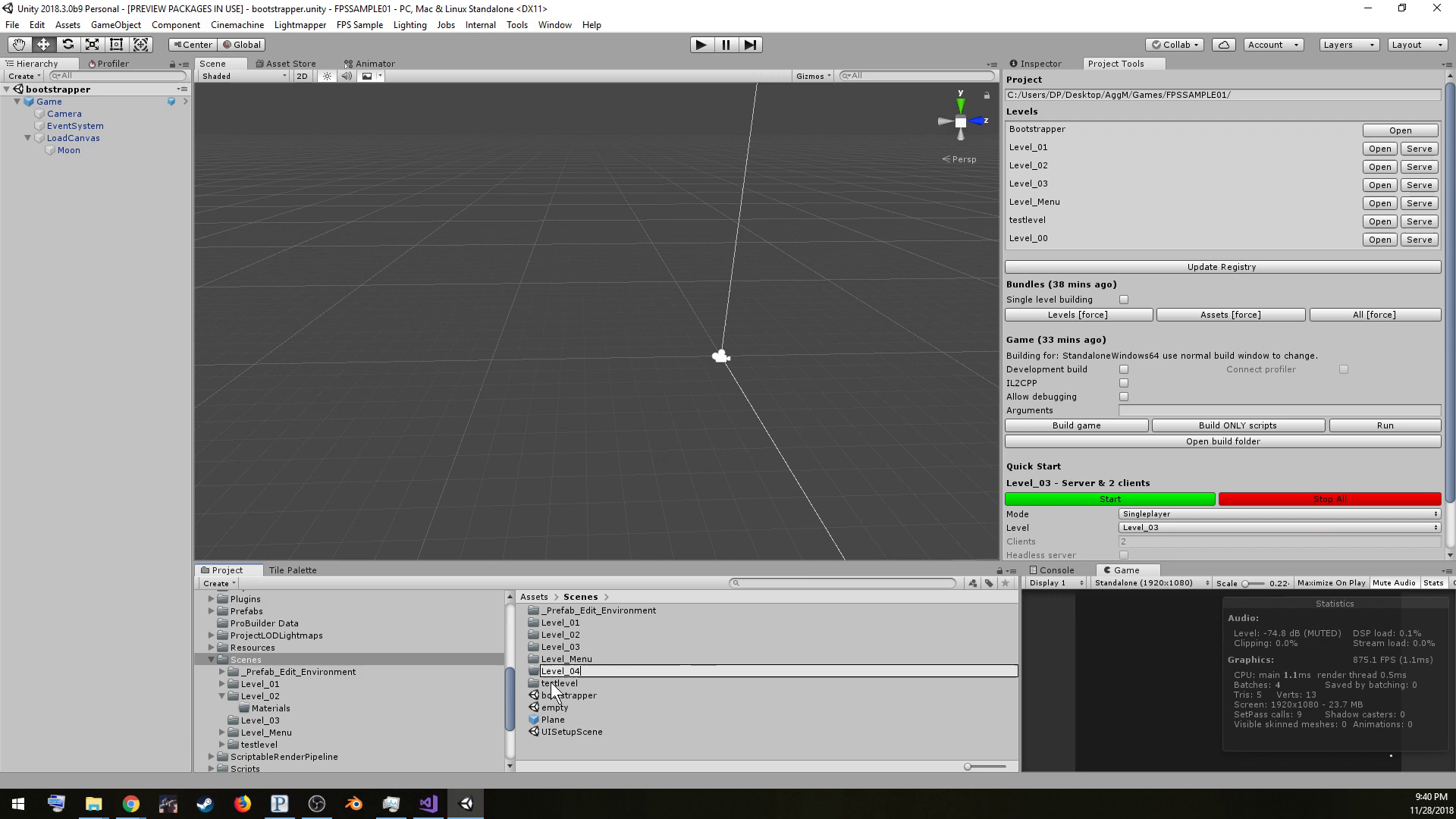
key("Return")
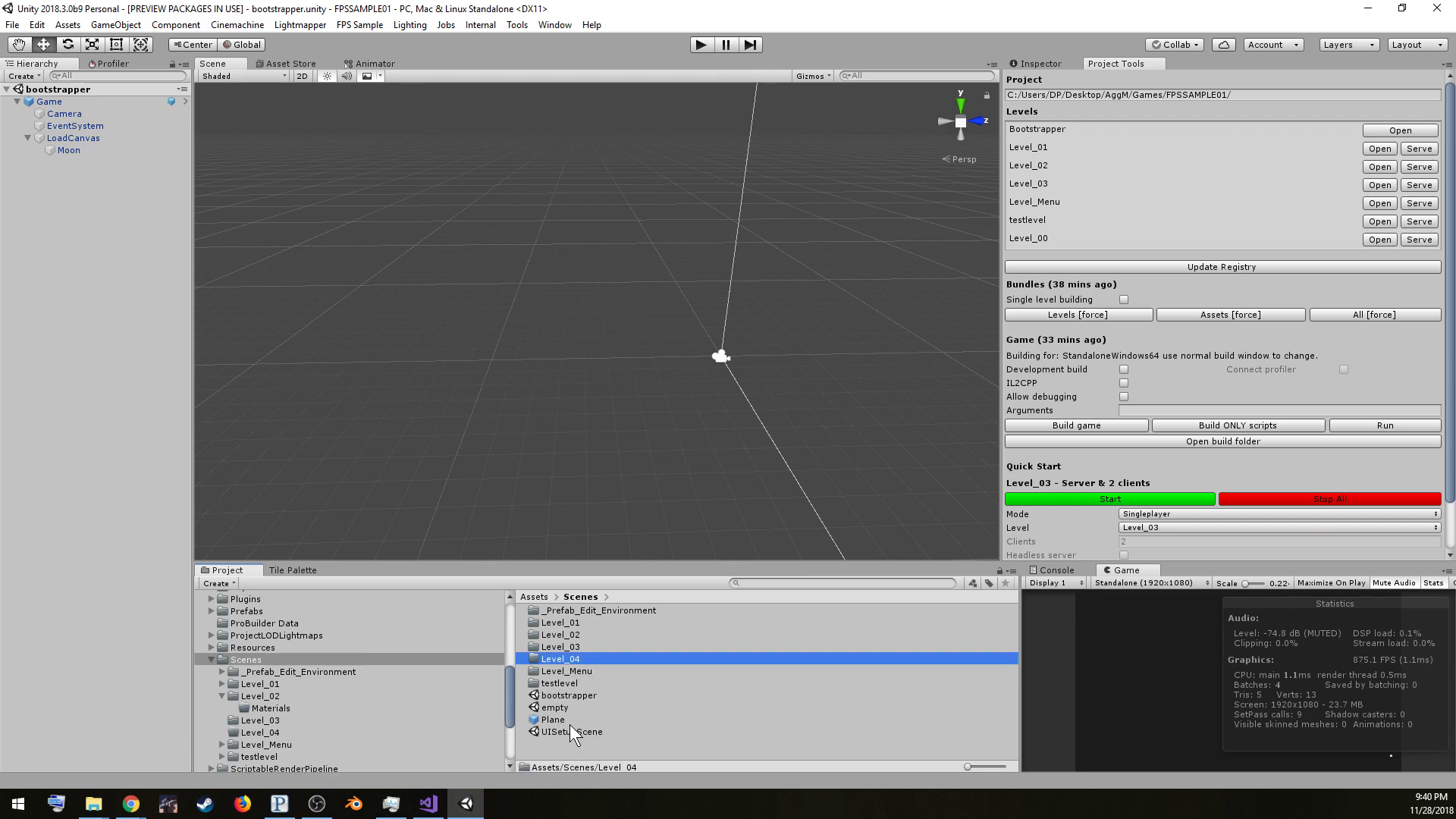
Create an FPS Sample LevelInfo asset named Level_04 inside the Level_04 folder
double_click(573, 661)
right_click(616, 669)
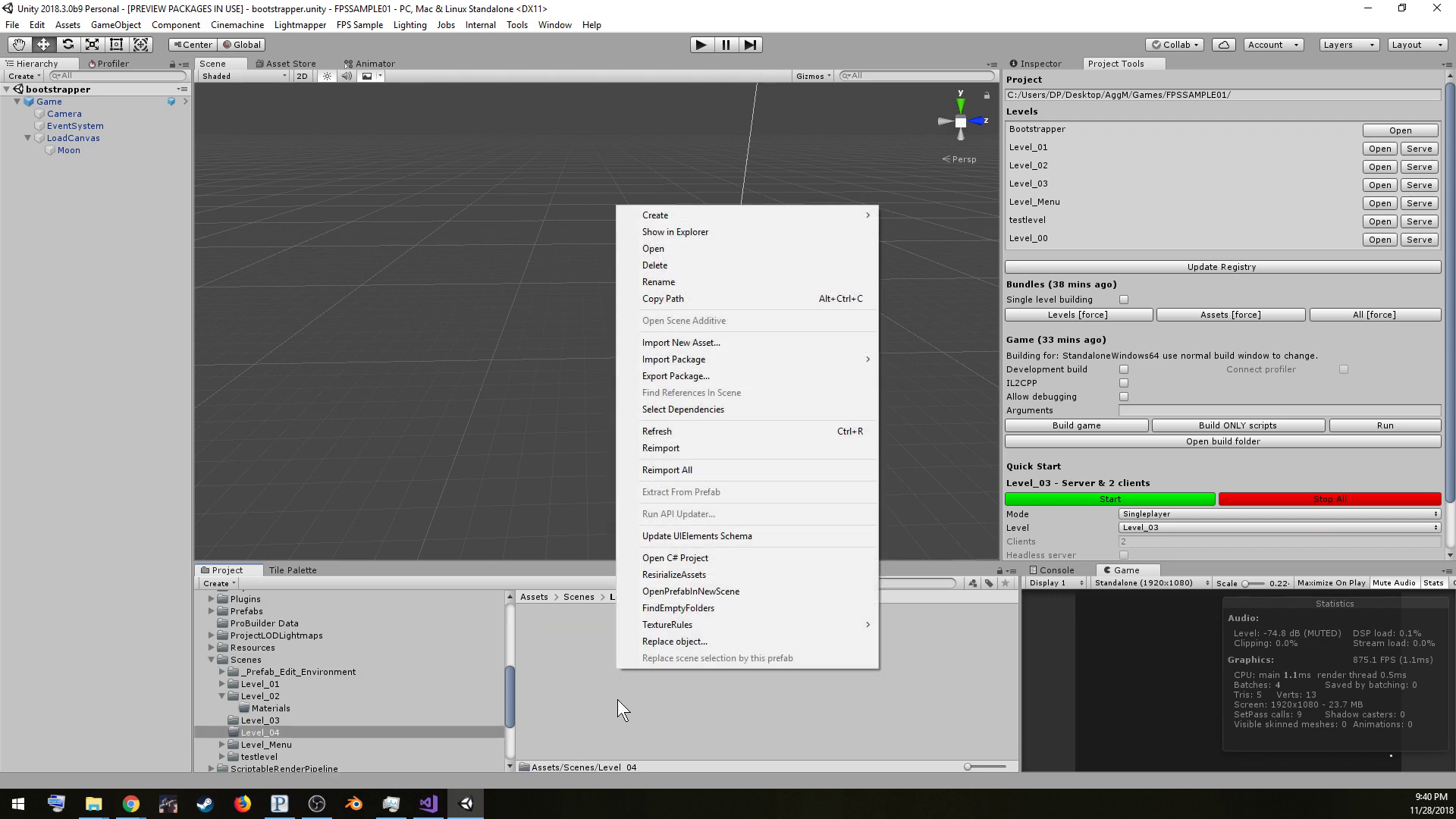
mouse_move(703, 212)
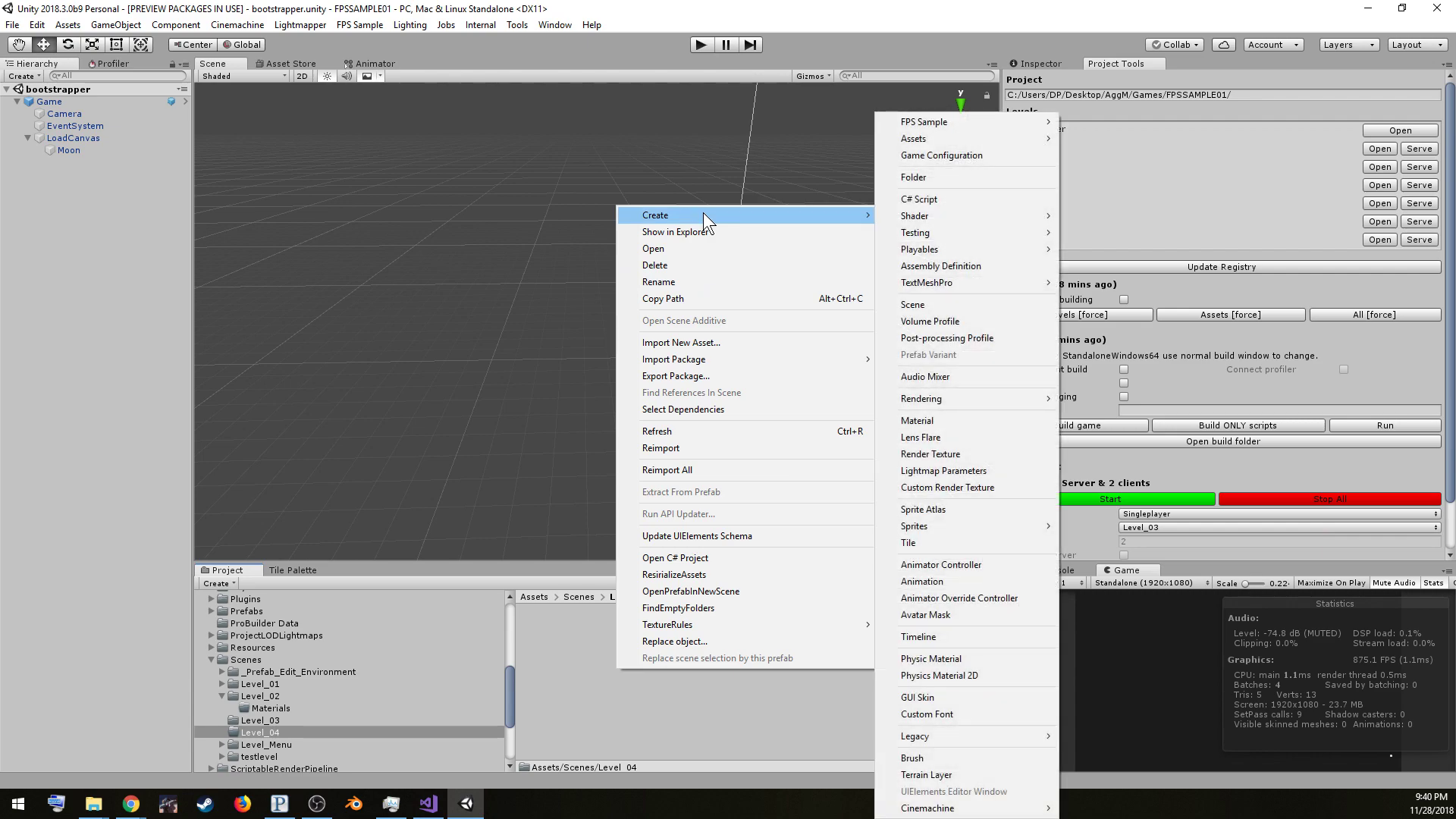
mouse_move(938, 123)
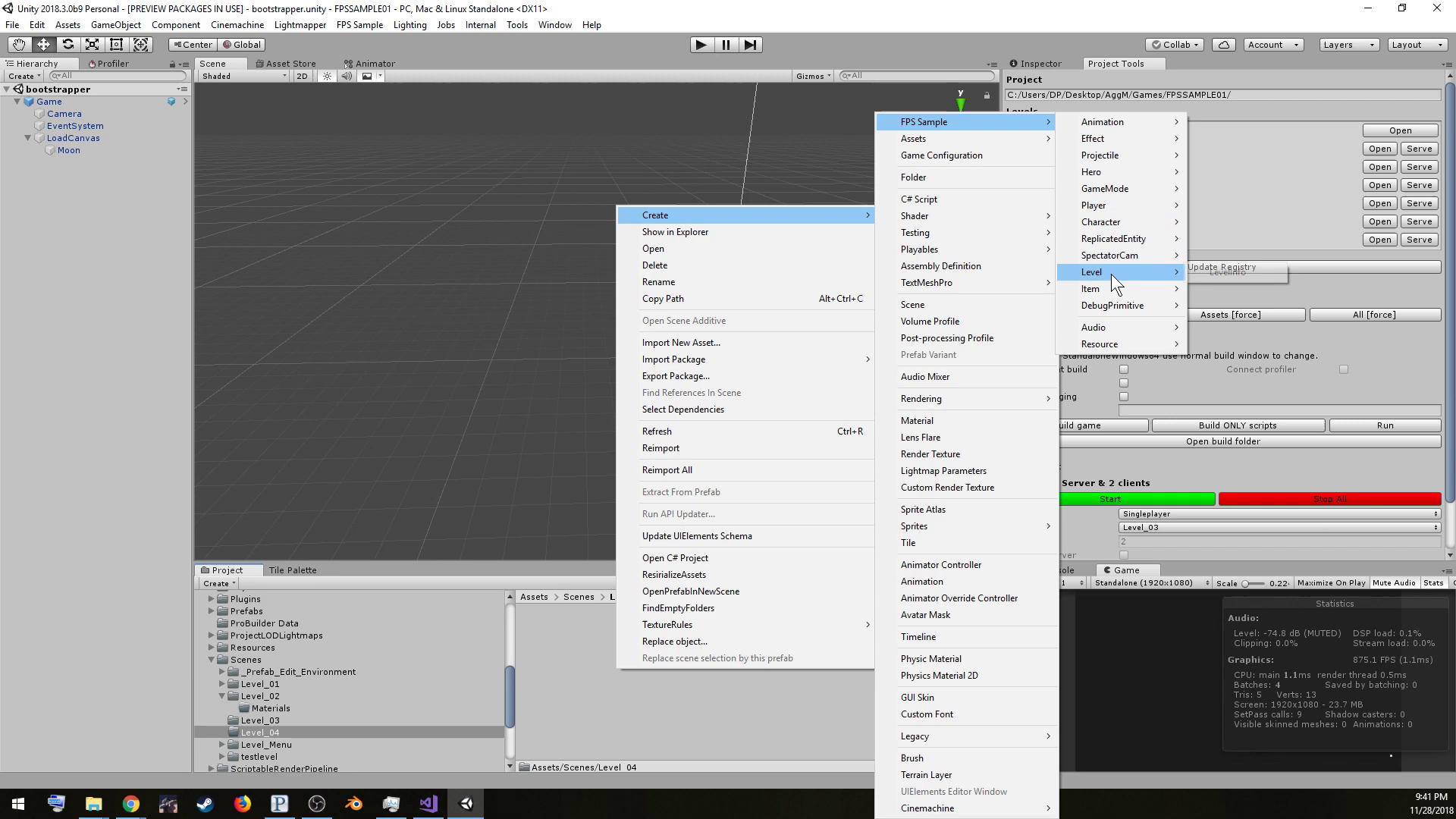
mouse_move(1112, 273)
left_click(1224, 271)
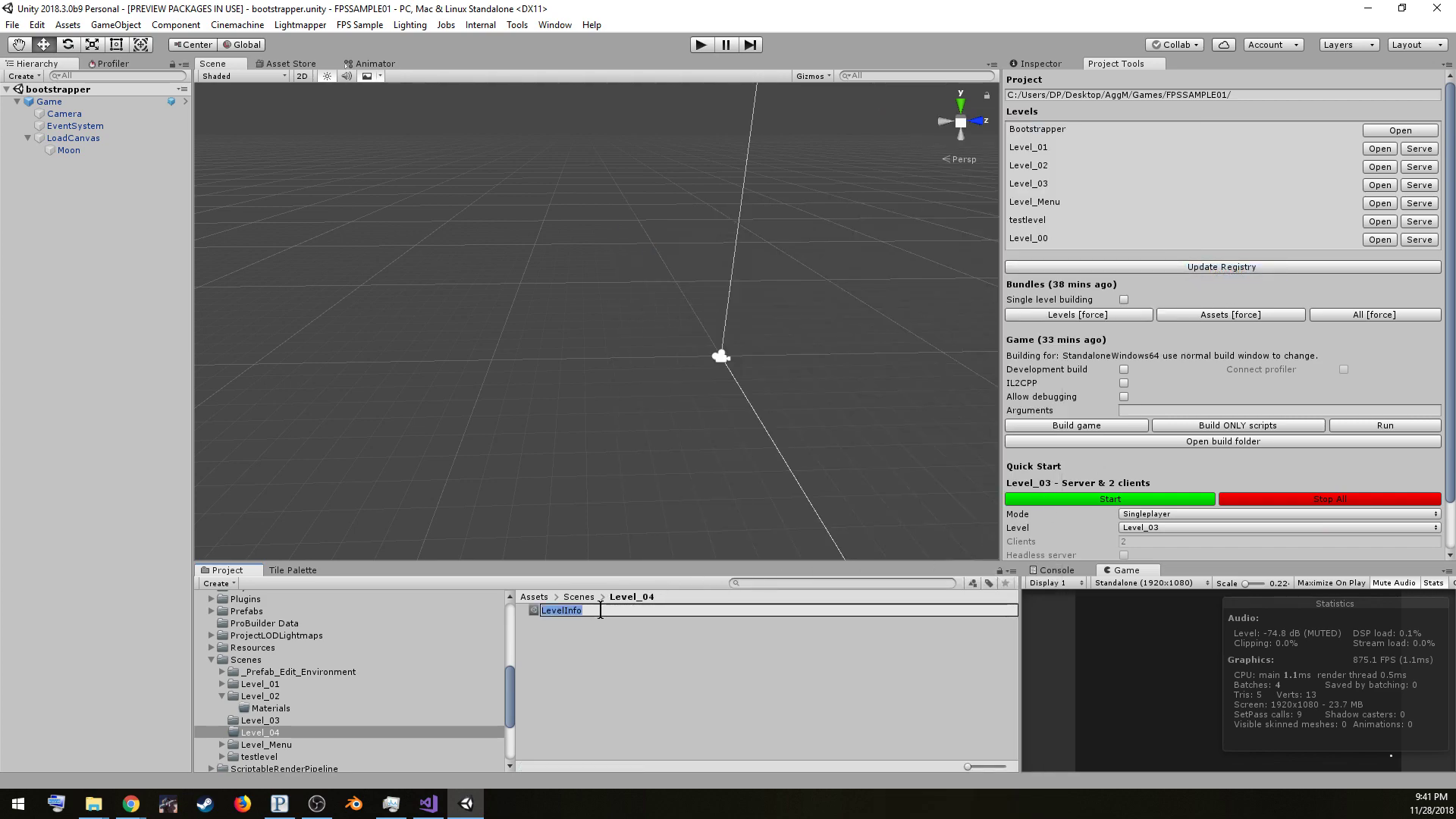
type("Level_04")
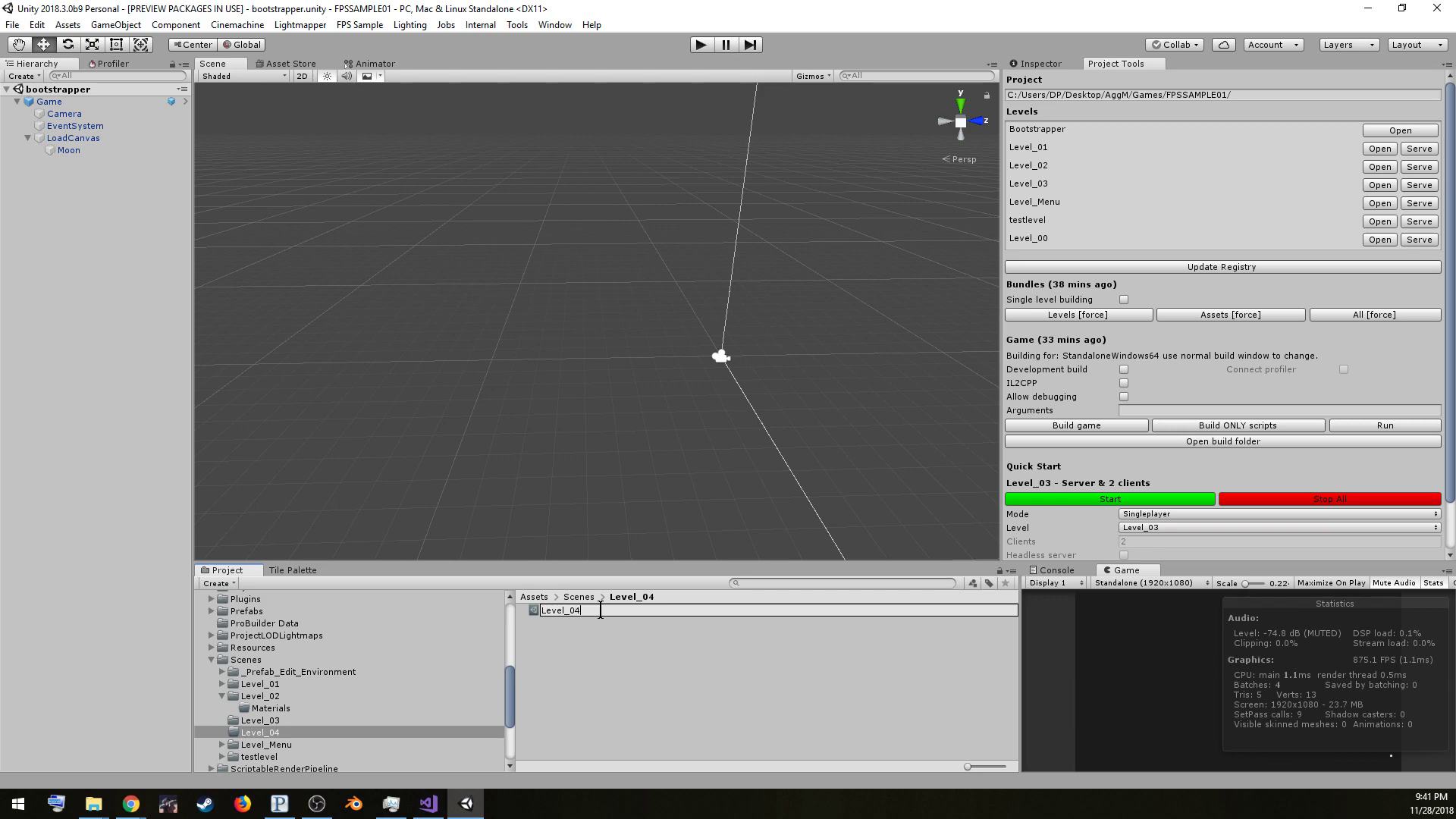
key("Return")
Add a new scene named Level_04 to the Level_04 folder
right_click(569, 653)
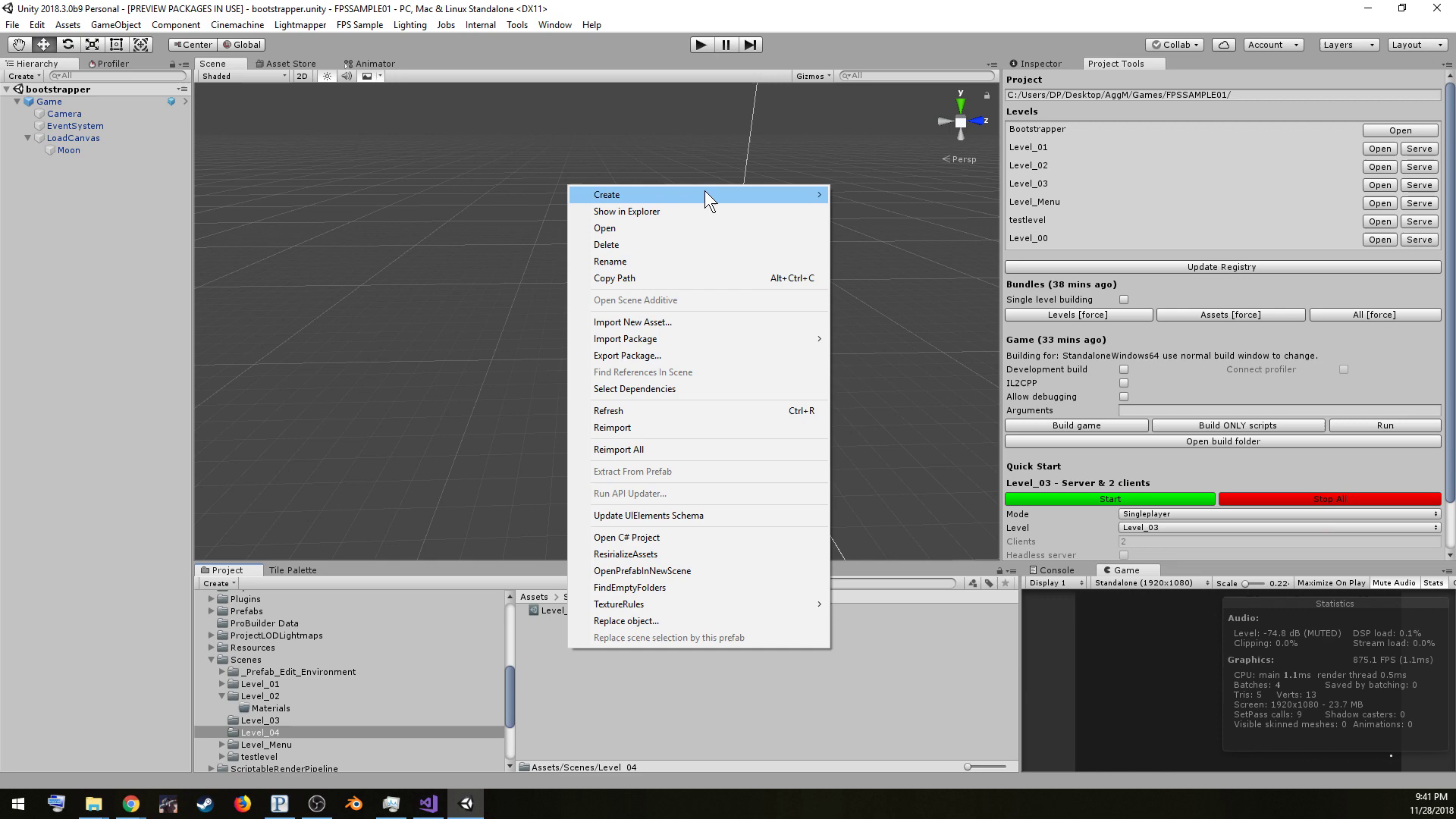
mouse_move(814, 196)
left_click(880, 303)
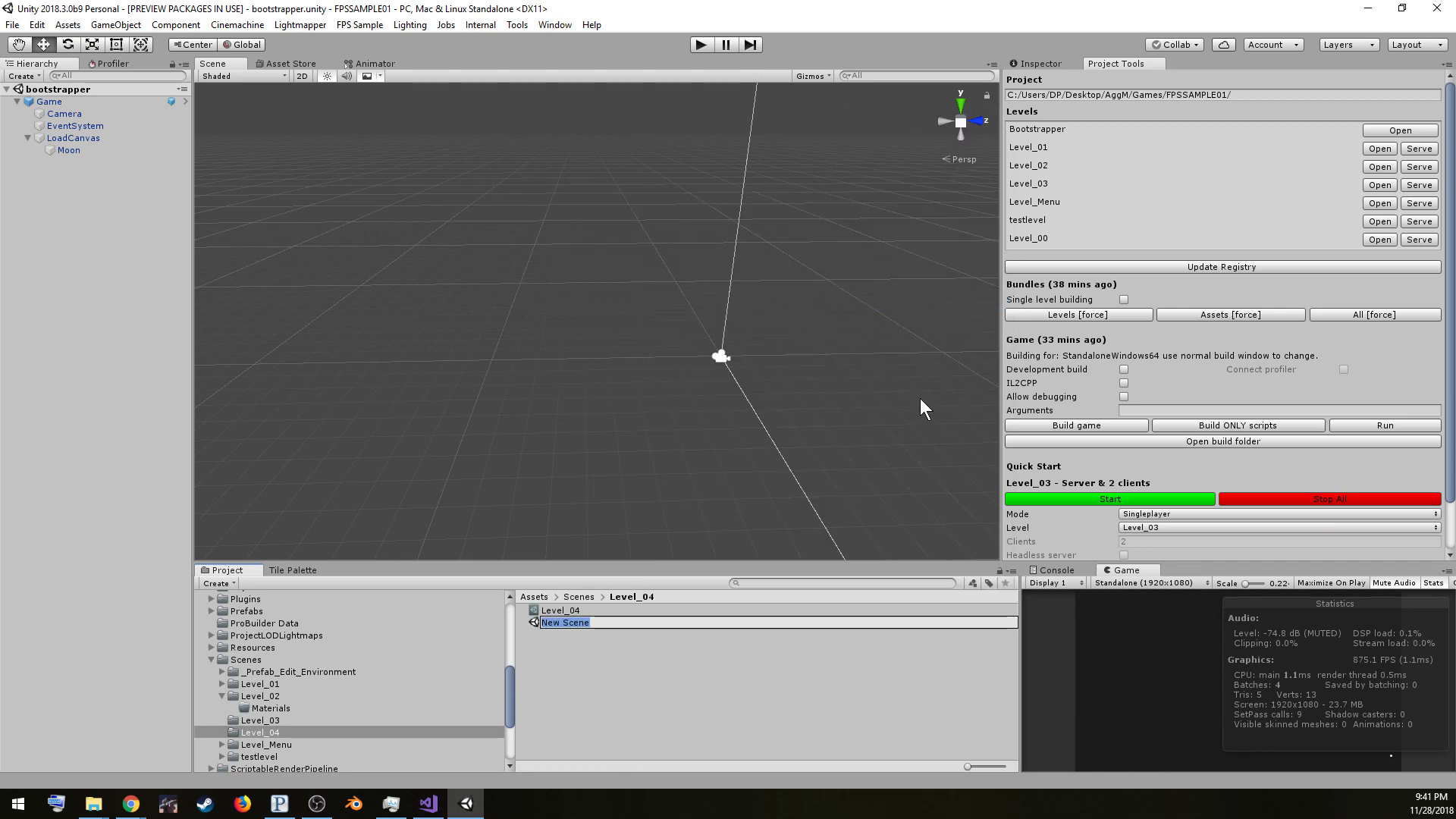
type("Level_04")
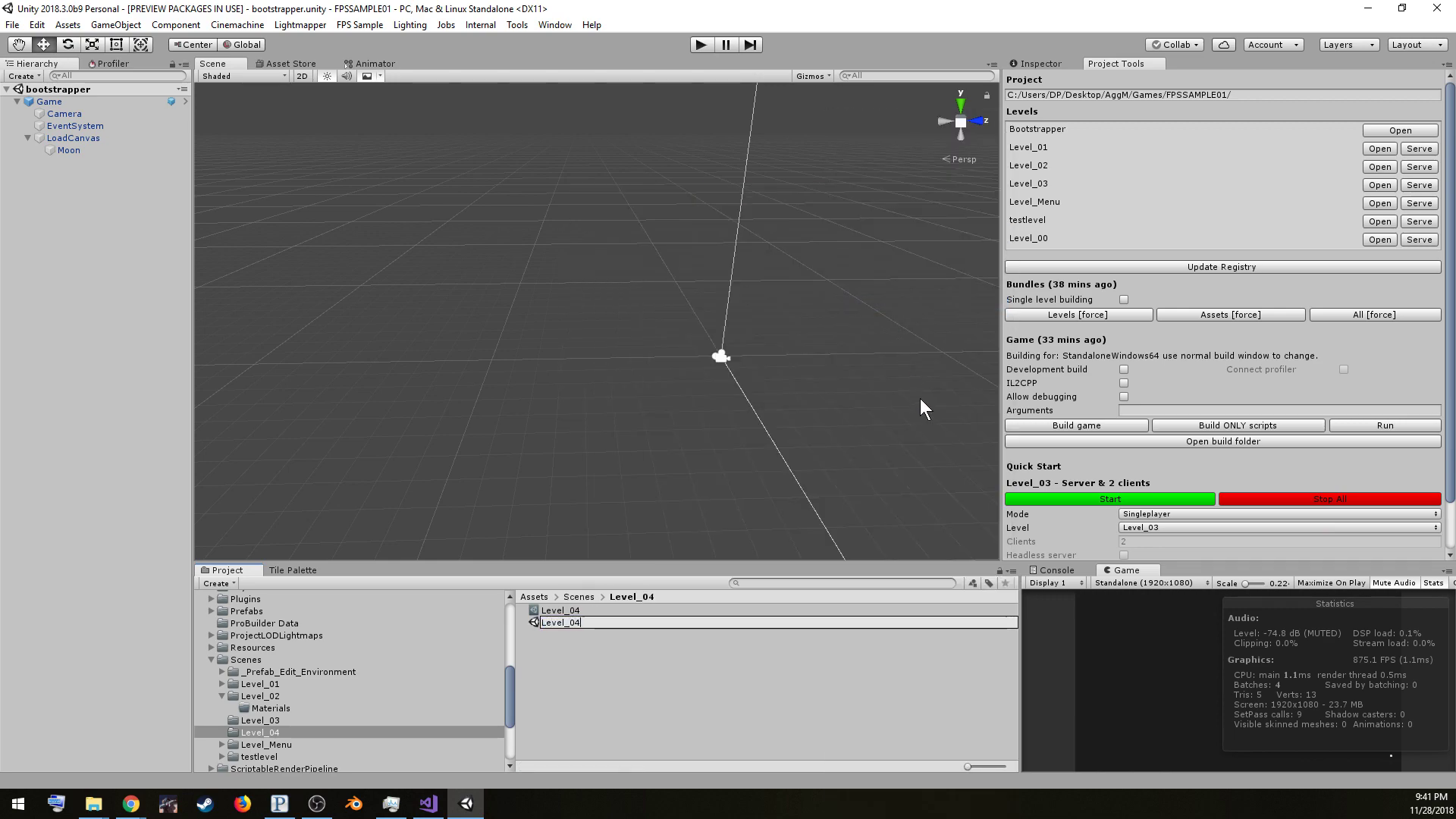
key("Return")
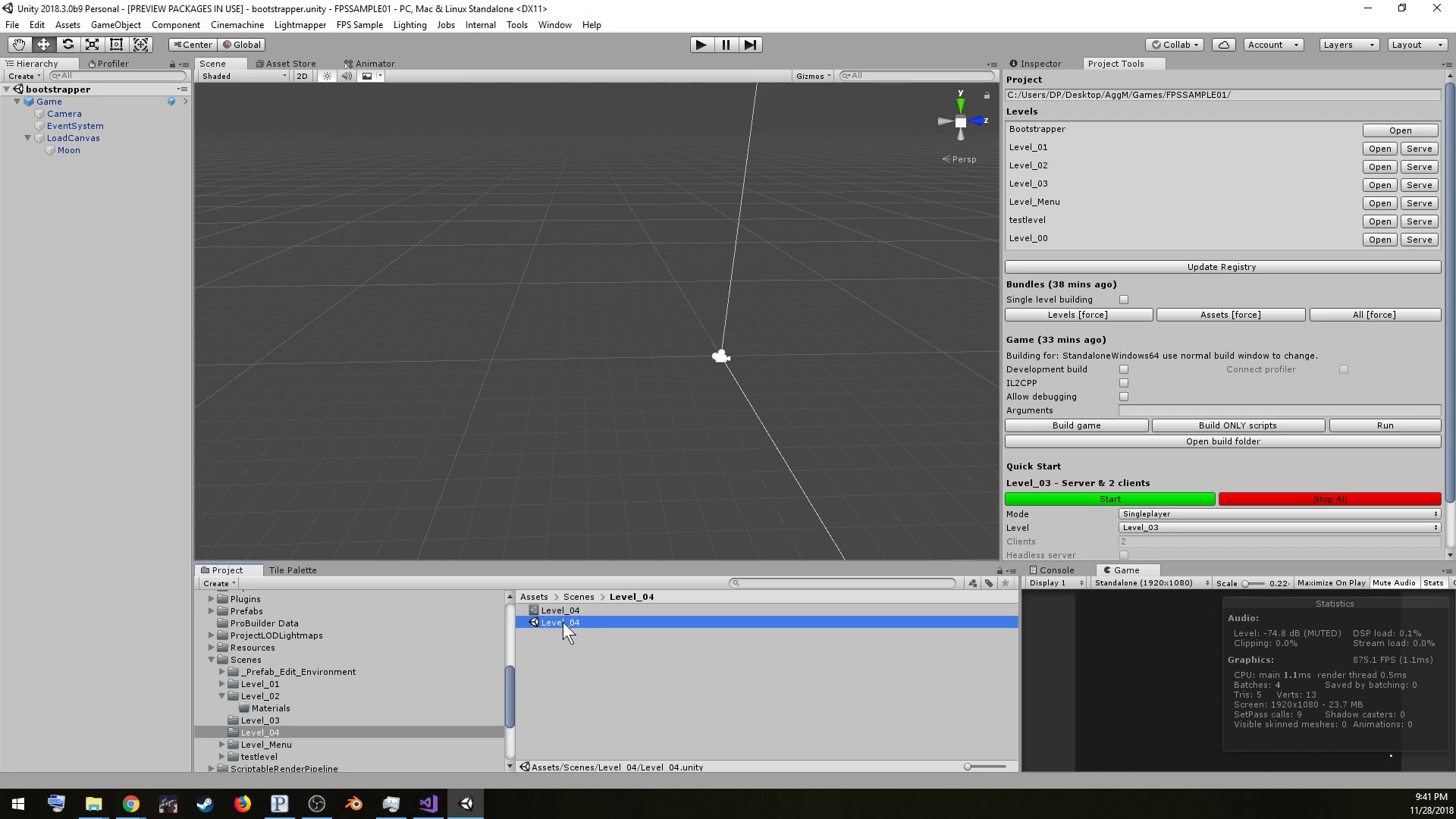
left_click(588, 612)
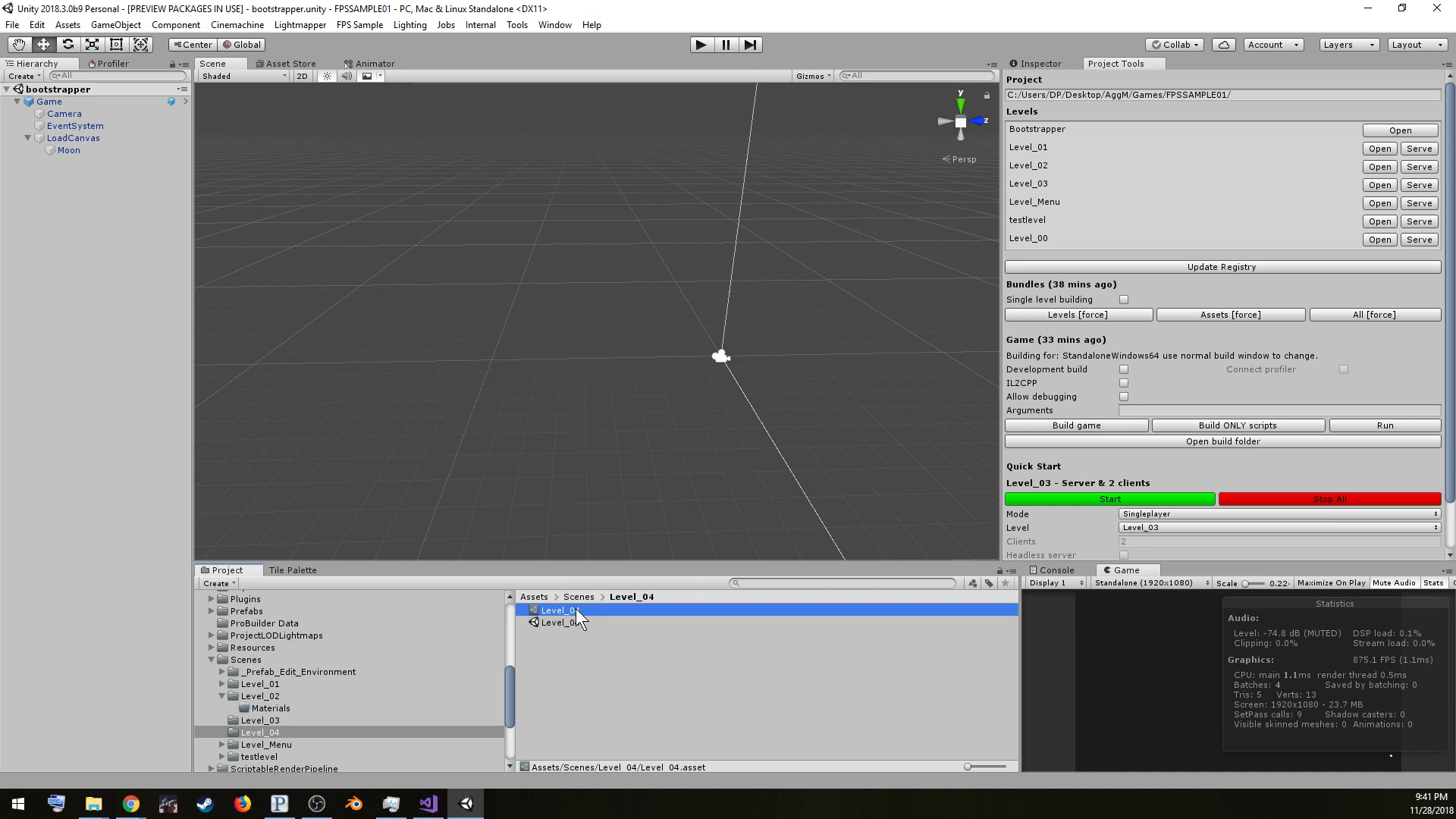
Set the Level_04 LevelInfo's Main_scene to the Level_04 scene found by searching level_04
left_click(1039, 65)
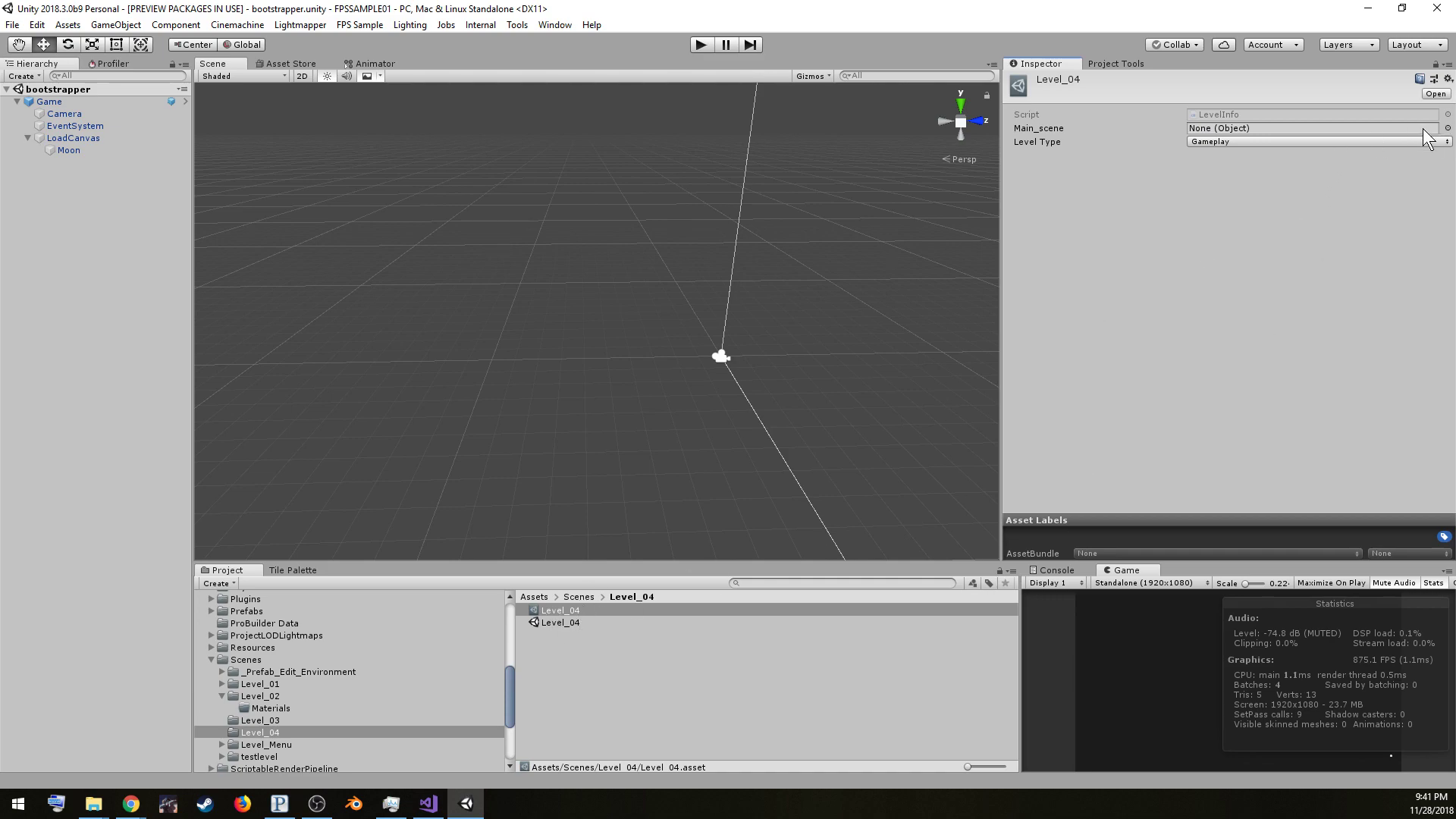
left_click(1447, 128)
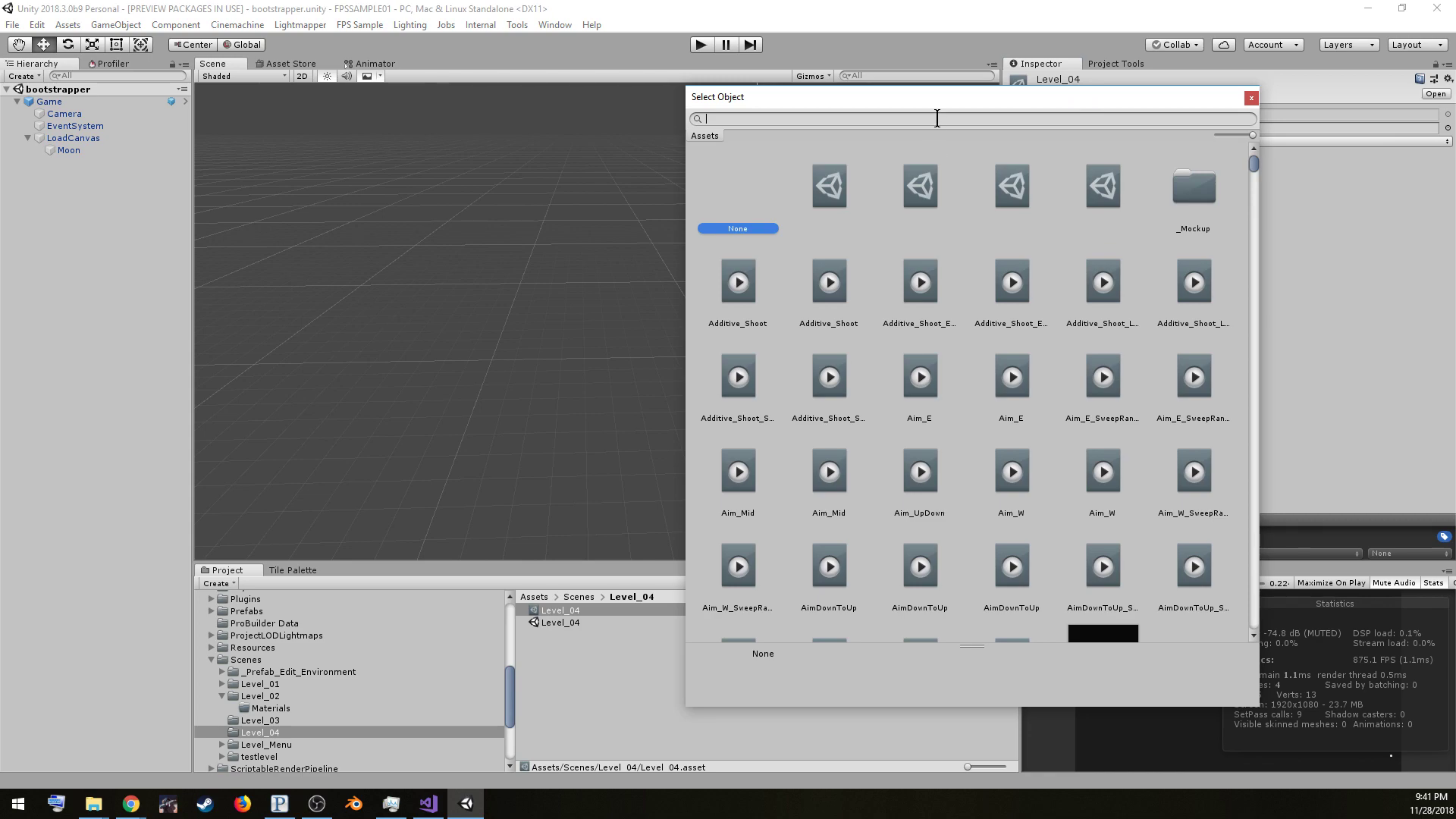
type("level_02")
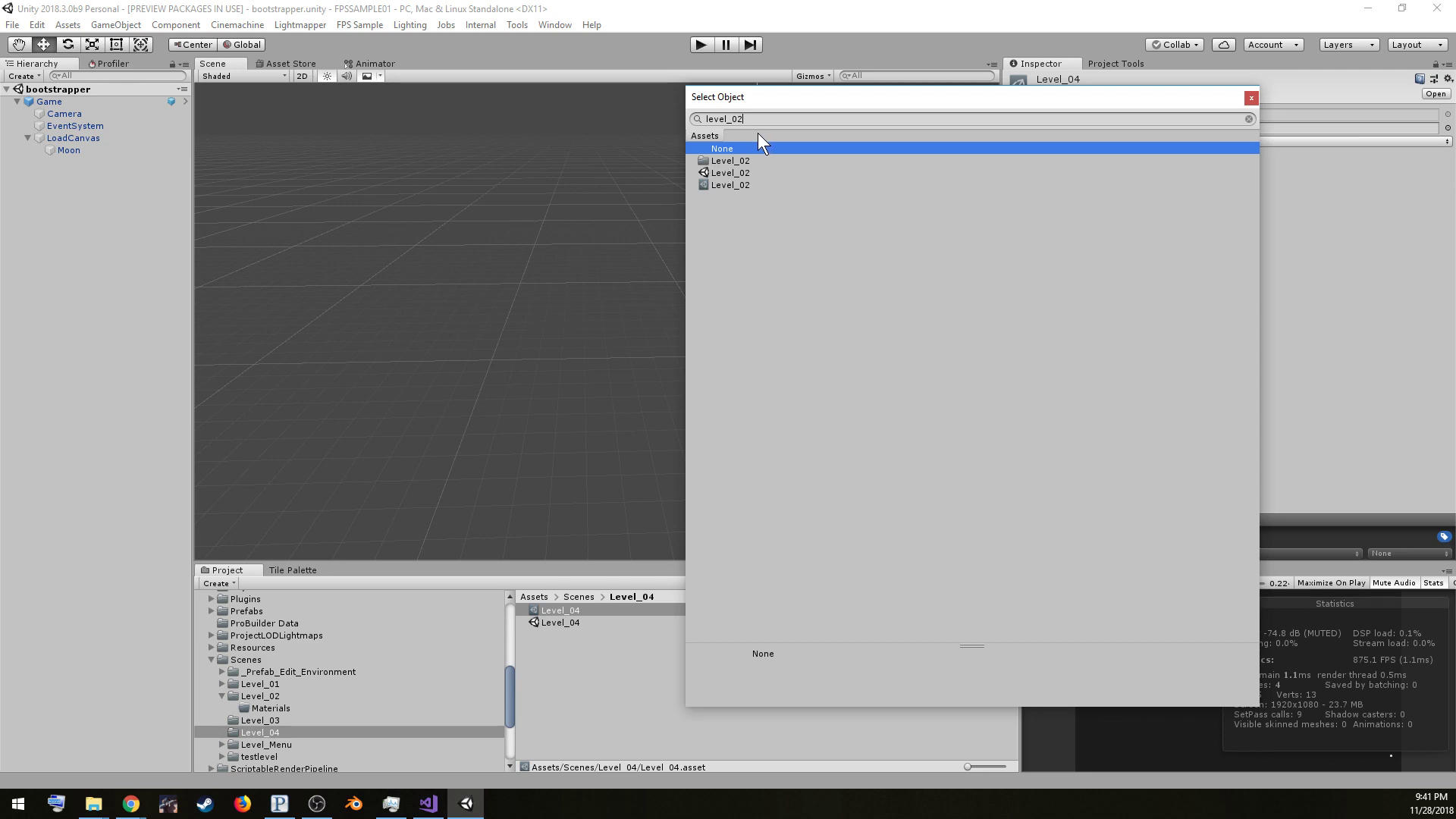
key("BackSpace")
type("4")
left_click(717, 187)
double_click(721, 185)
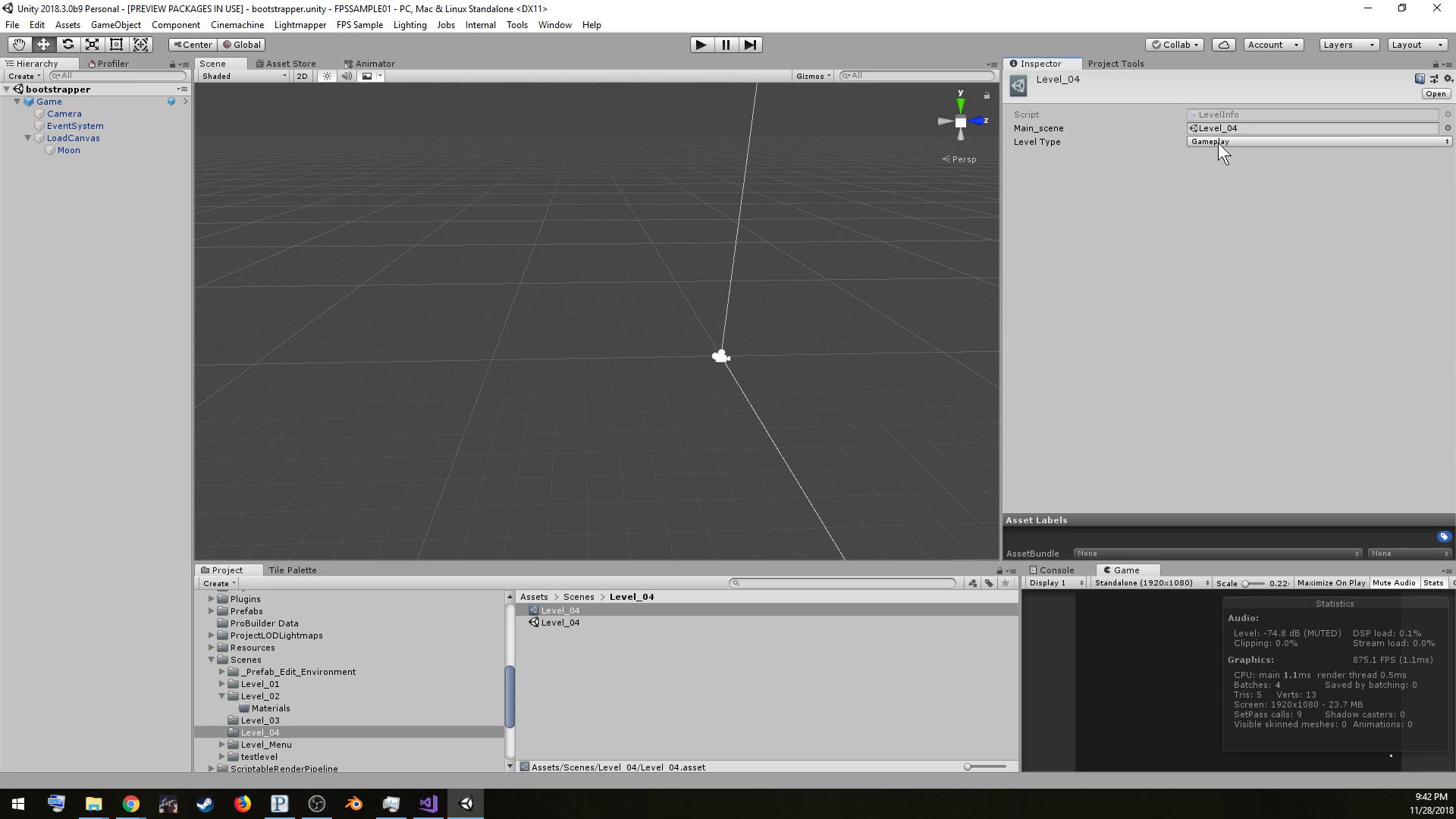
Recheck the Level_04 asset's settings and close the Project Tools panel
left_click(535, 652)
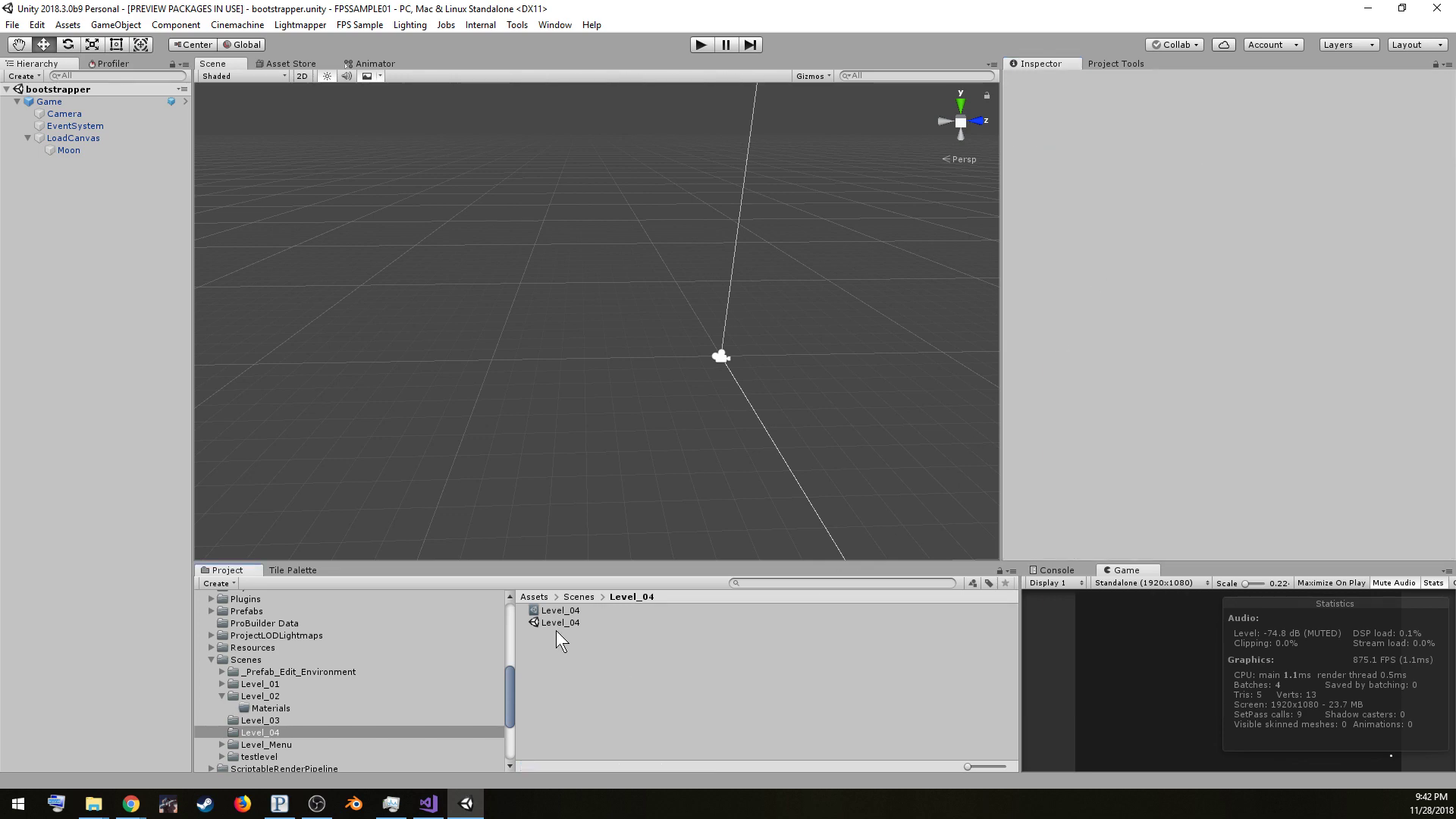
left_click(567, 609)
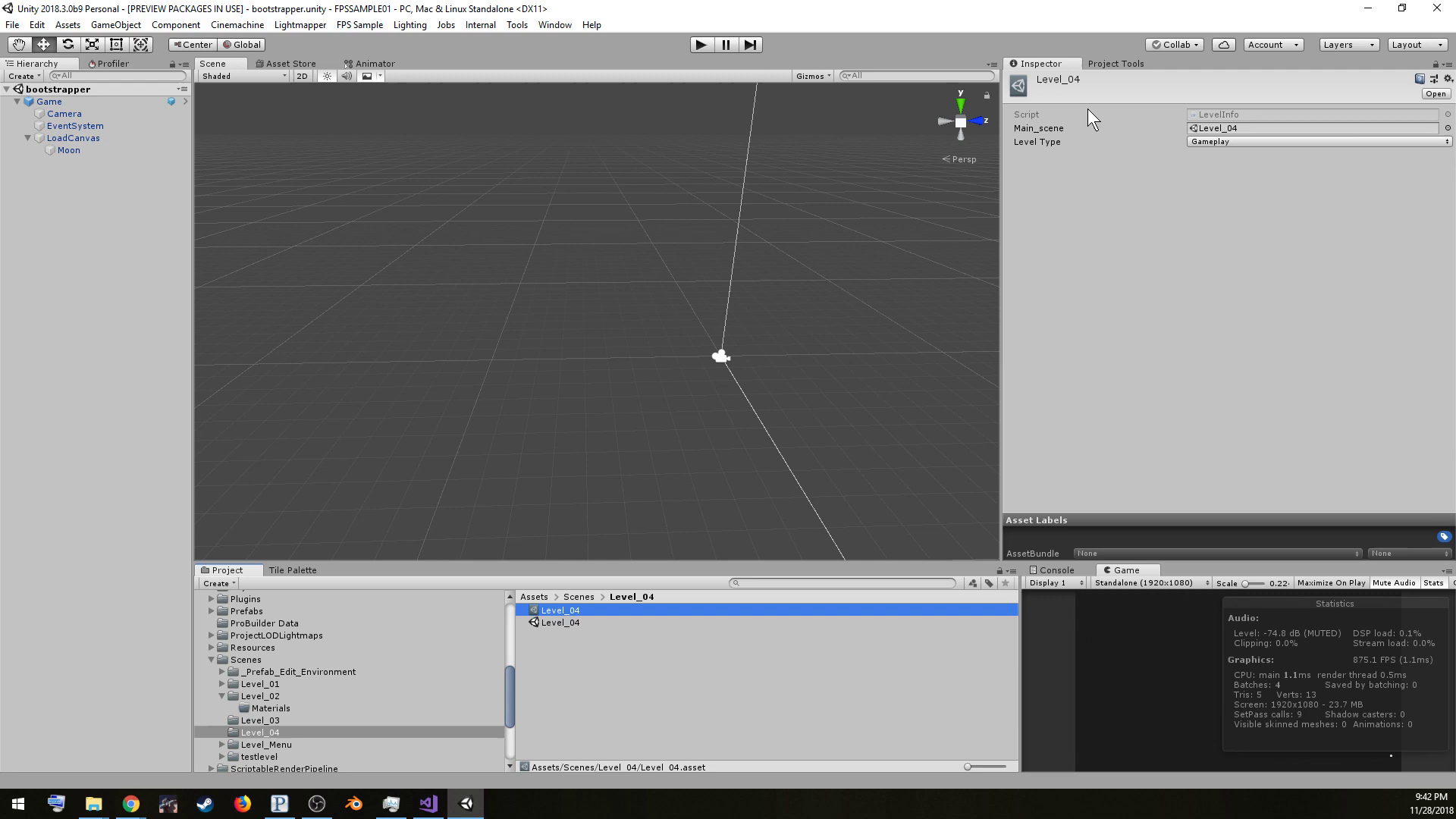
left_click(1113, 64)
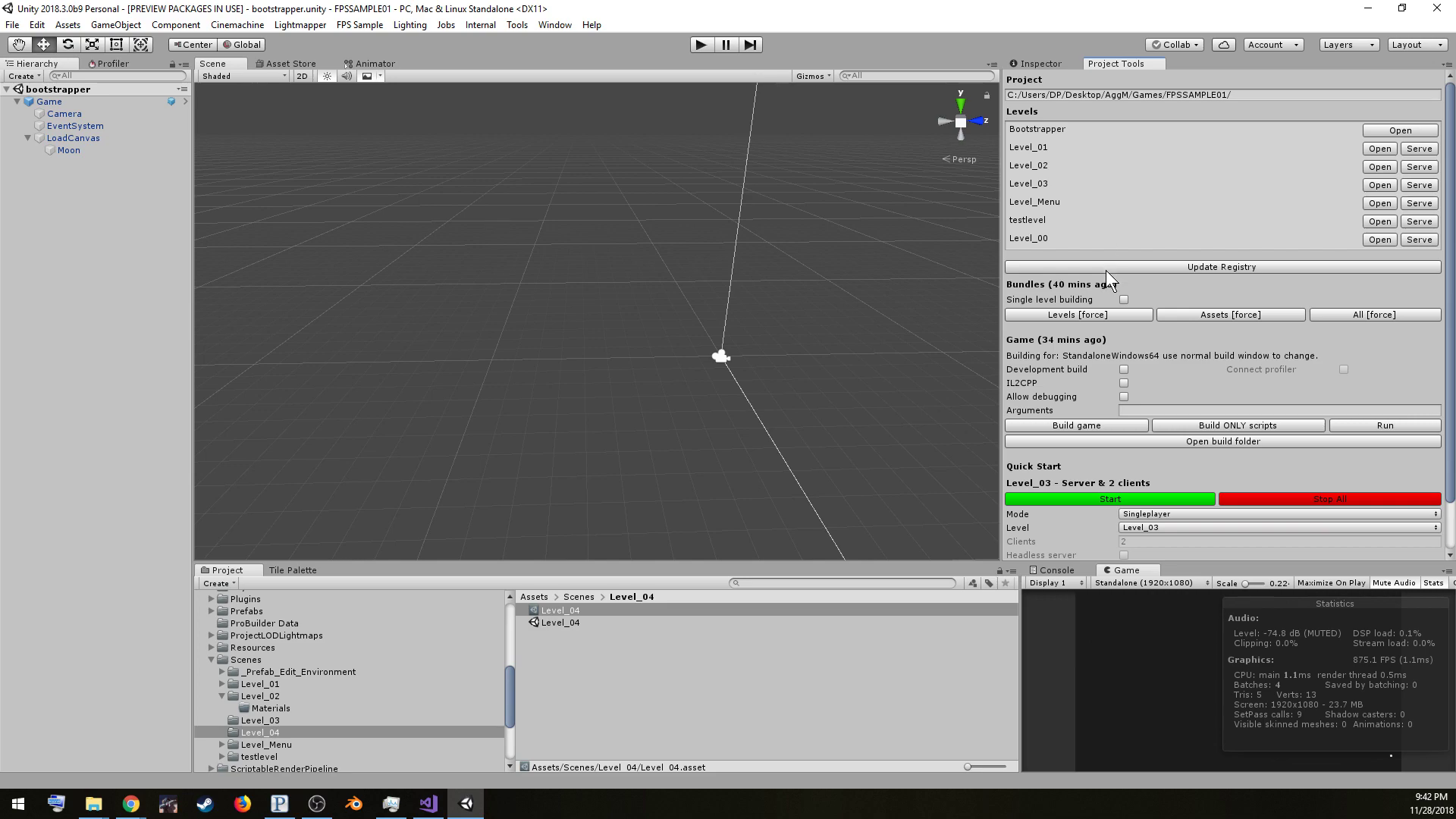
left_click(1157, 64)
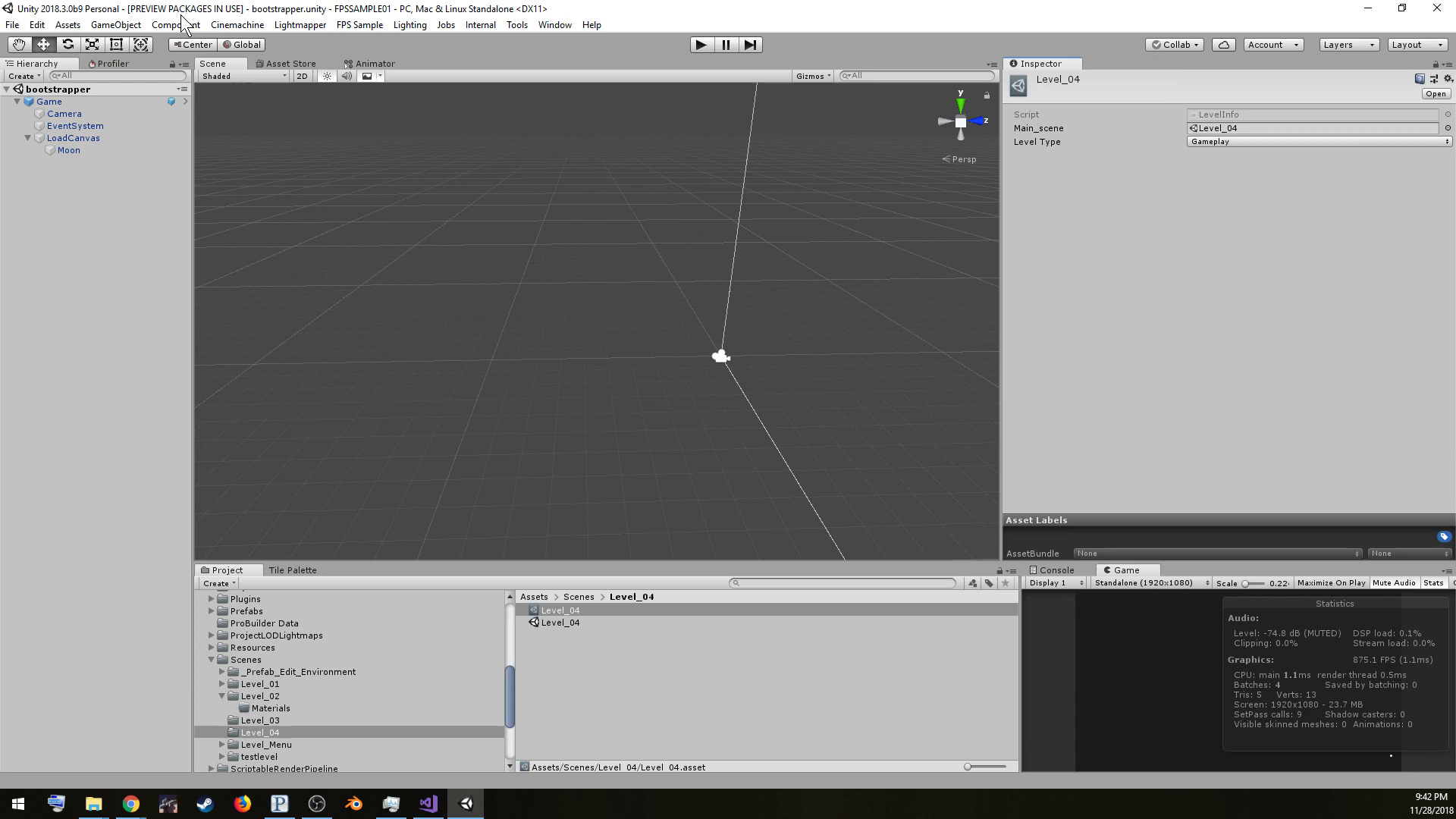
Reopen Project Tools from FPS Sample > Windows, dock it by the Inspector, and refresh assets
left_click(360, 24)
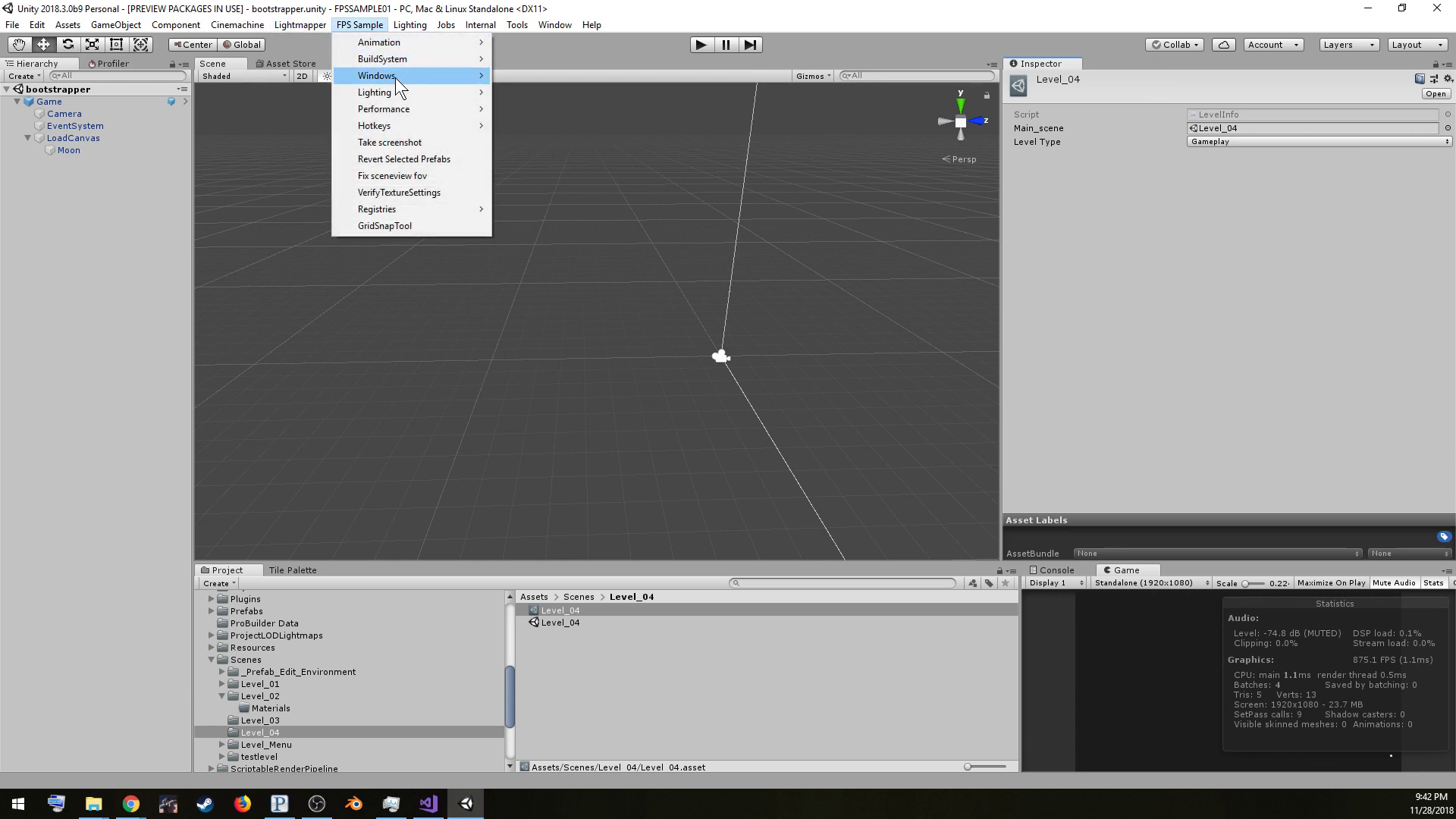
mouse_move(431, 73)
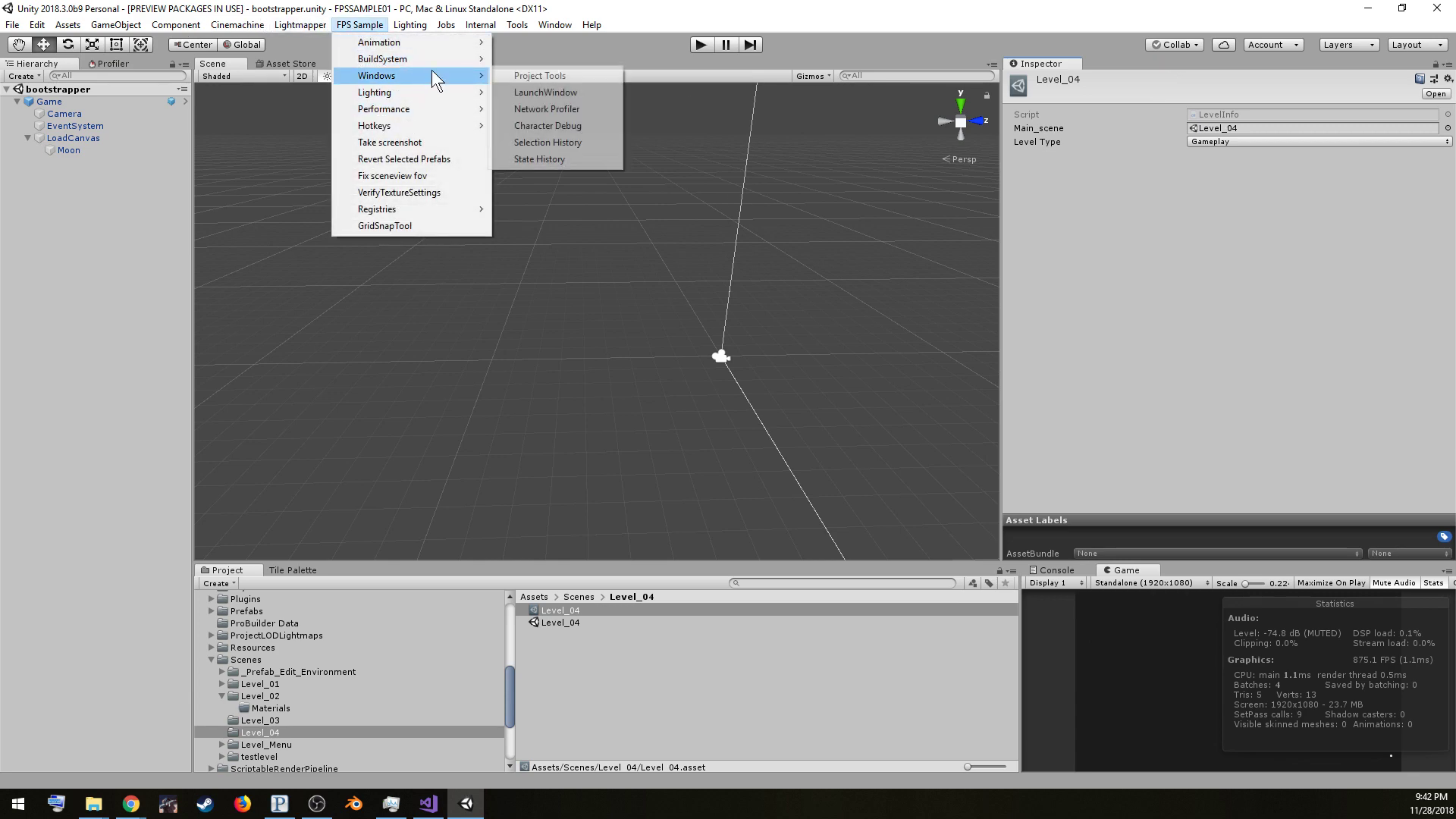
left_click(561, 75)
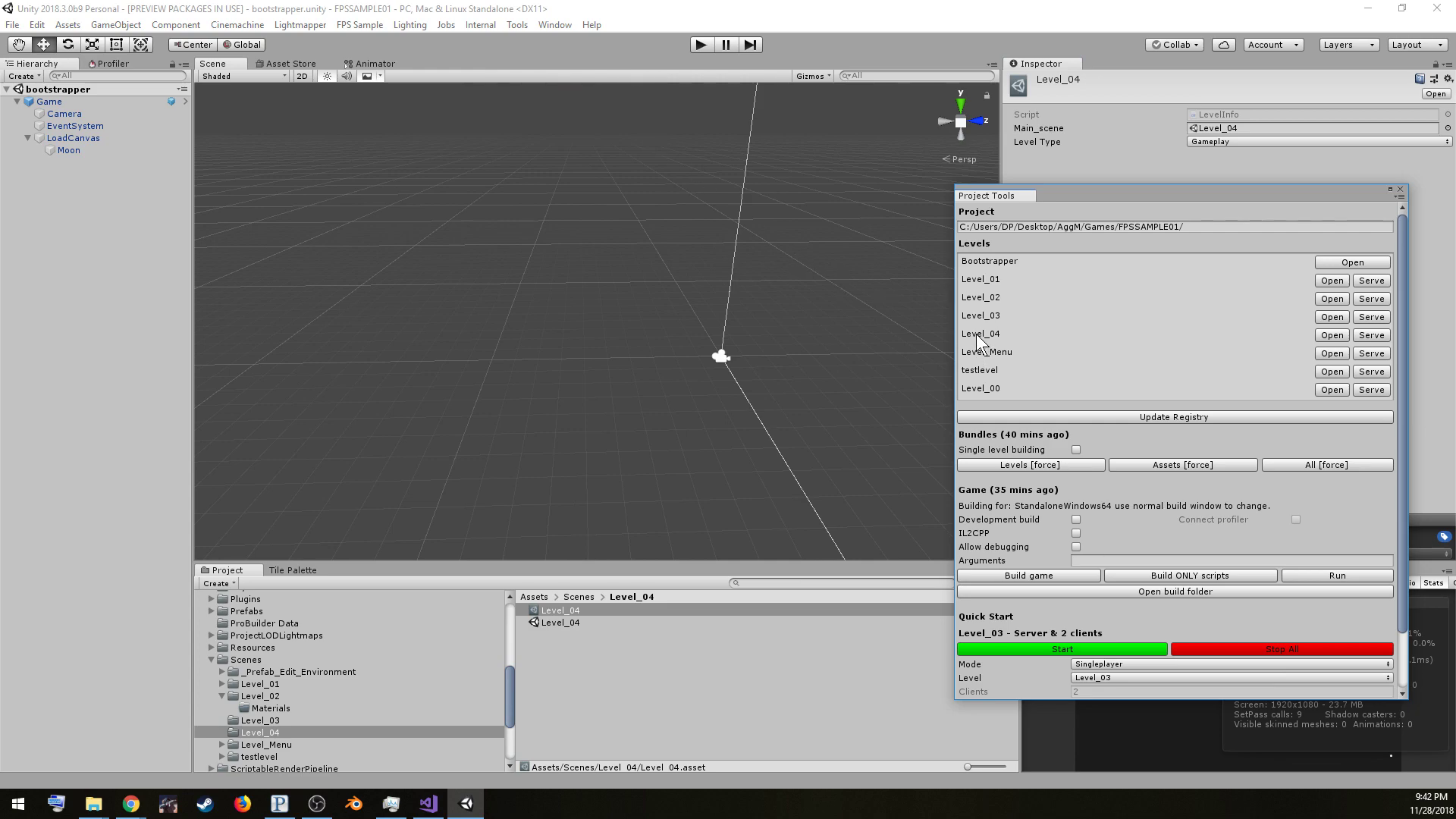
left_click_drag(1009, 196, 1140, 76)
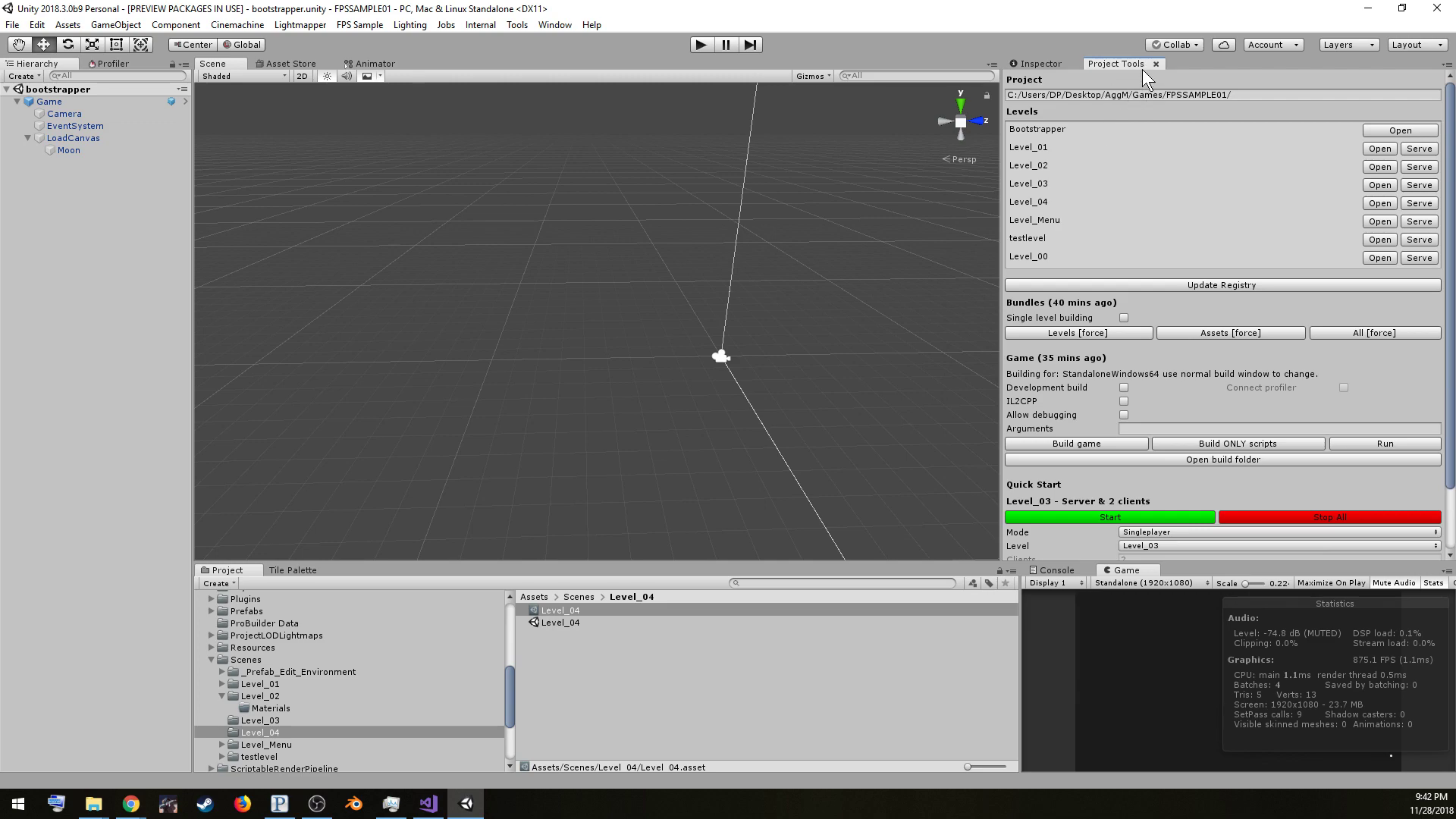
right_click(608, 695)
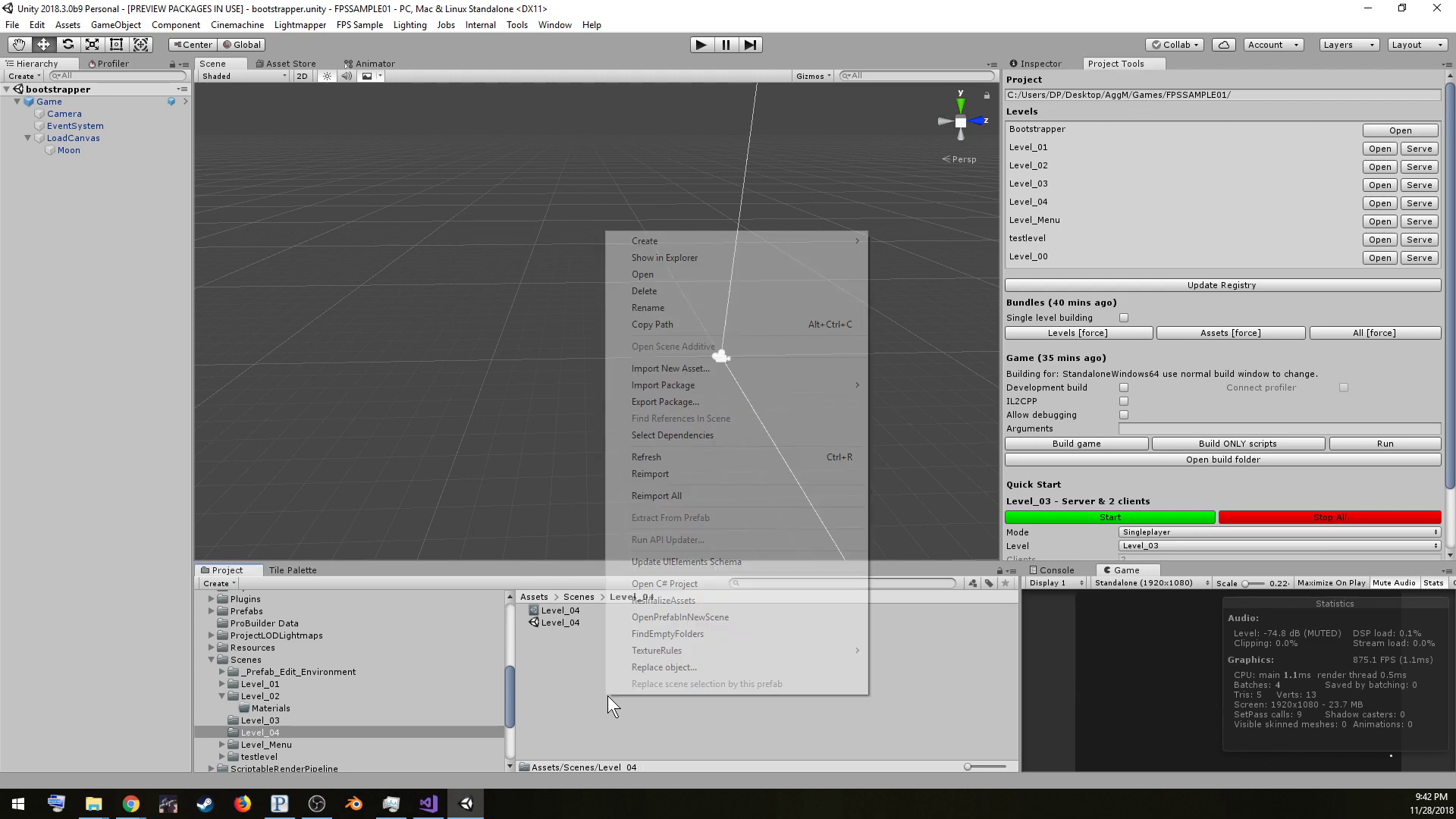
left_click(703, 457)
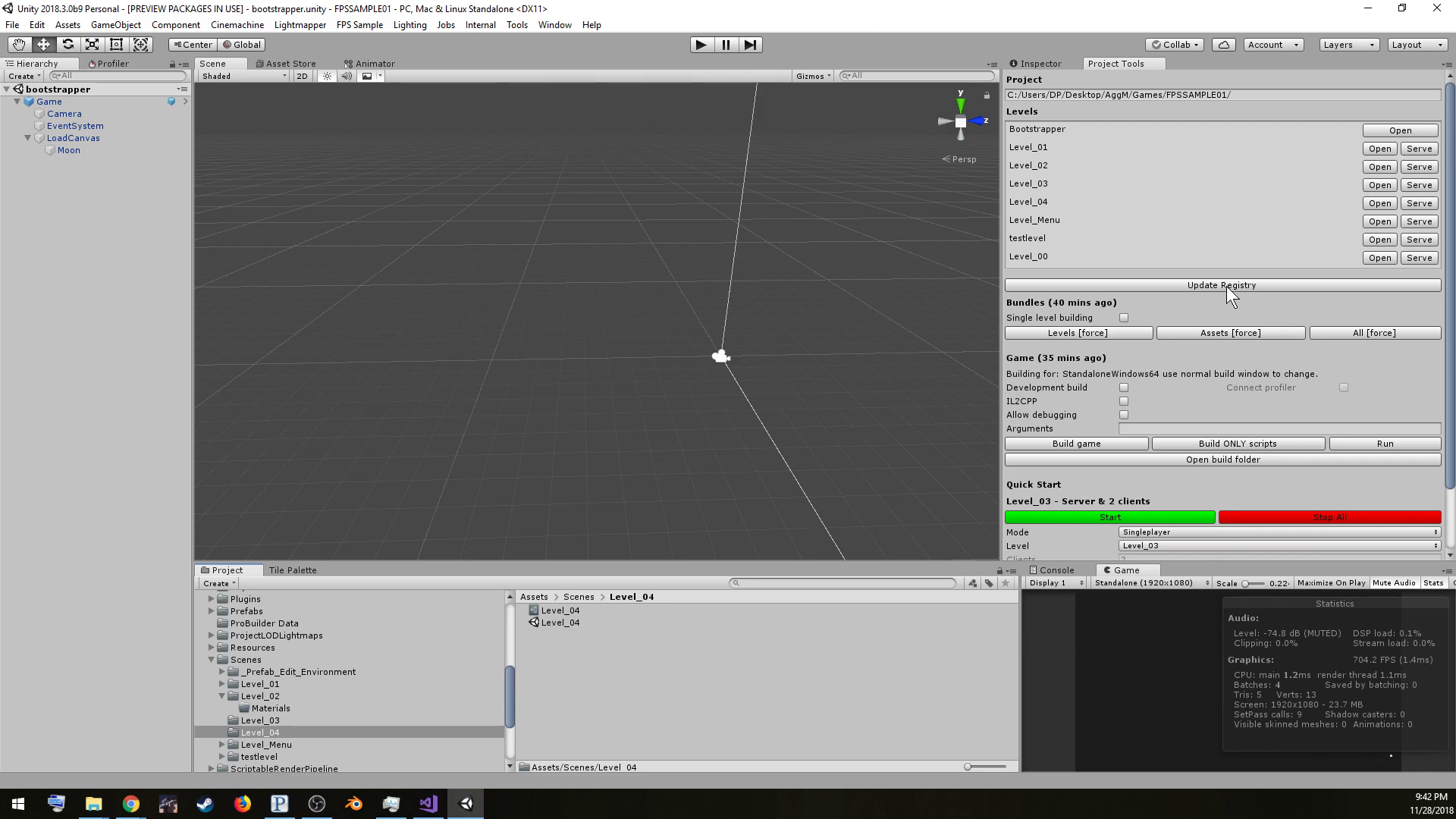
Open the Level_04 scene and inspect its Main Camera and Directional Light
double_click(558, 622)
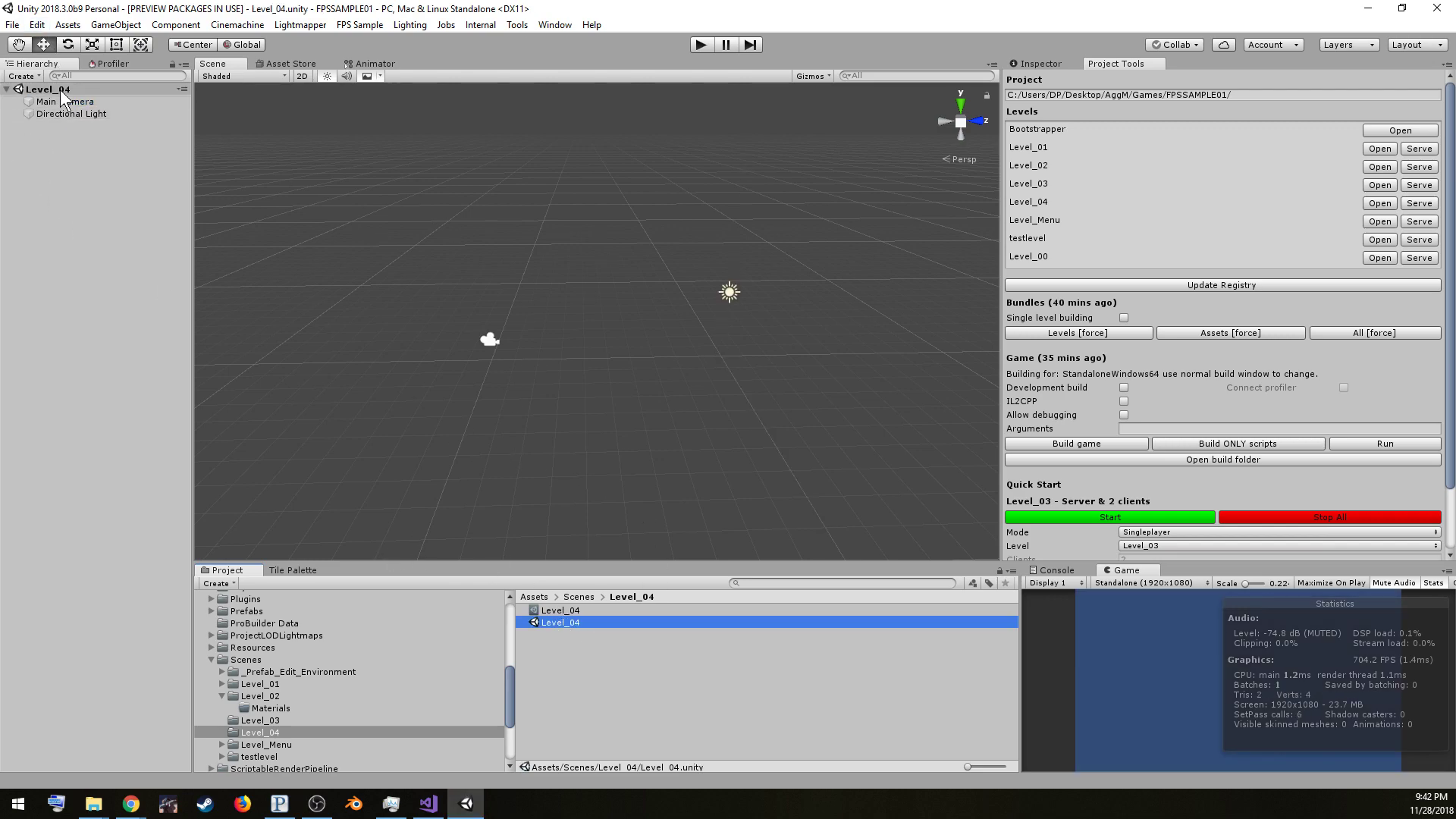
left_click(51, 99)
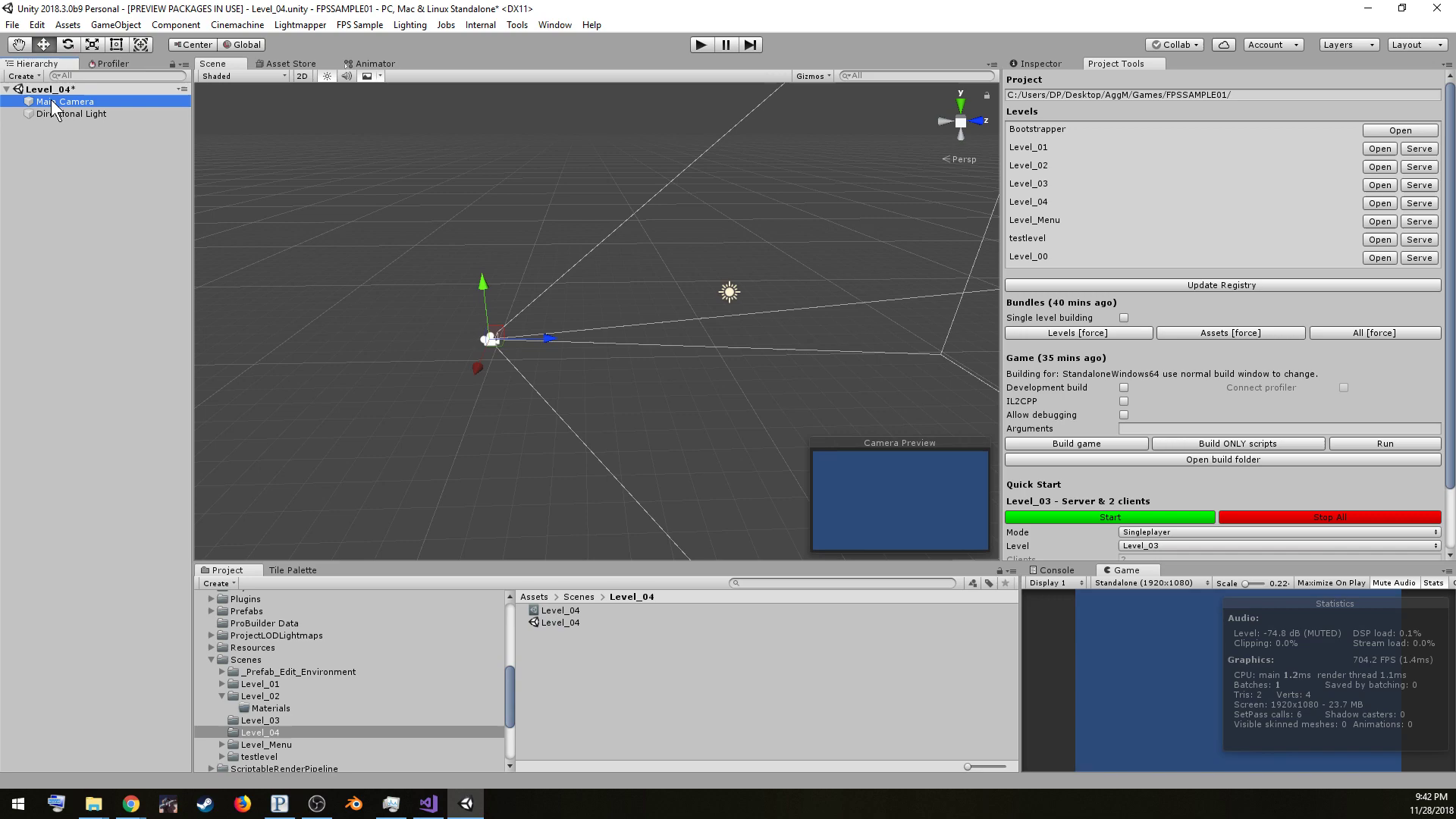
left_click(57, 112)
left_click(97, 209)
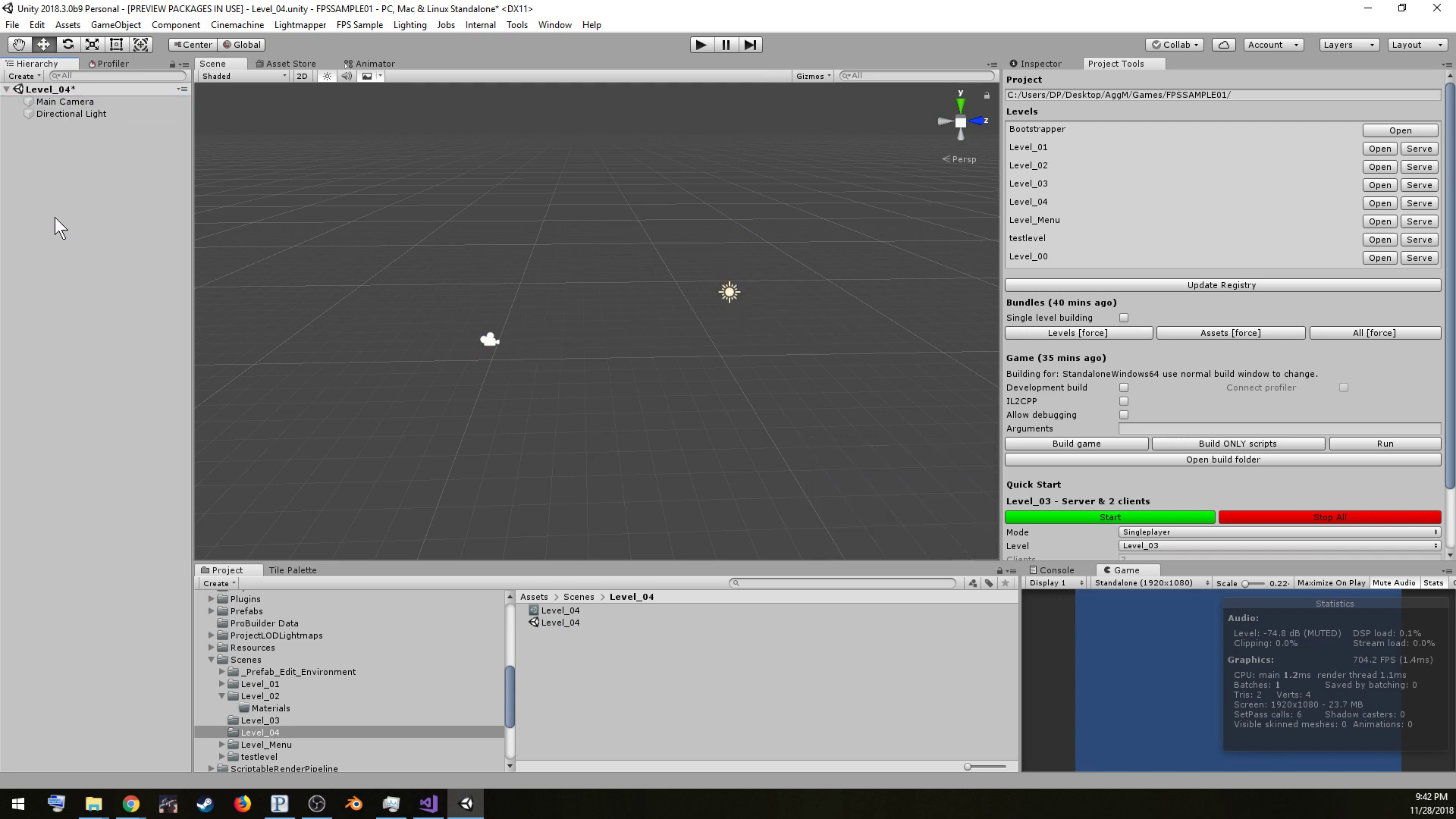
right_click(54, 217)
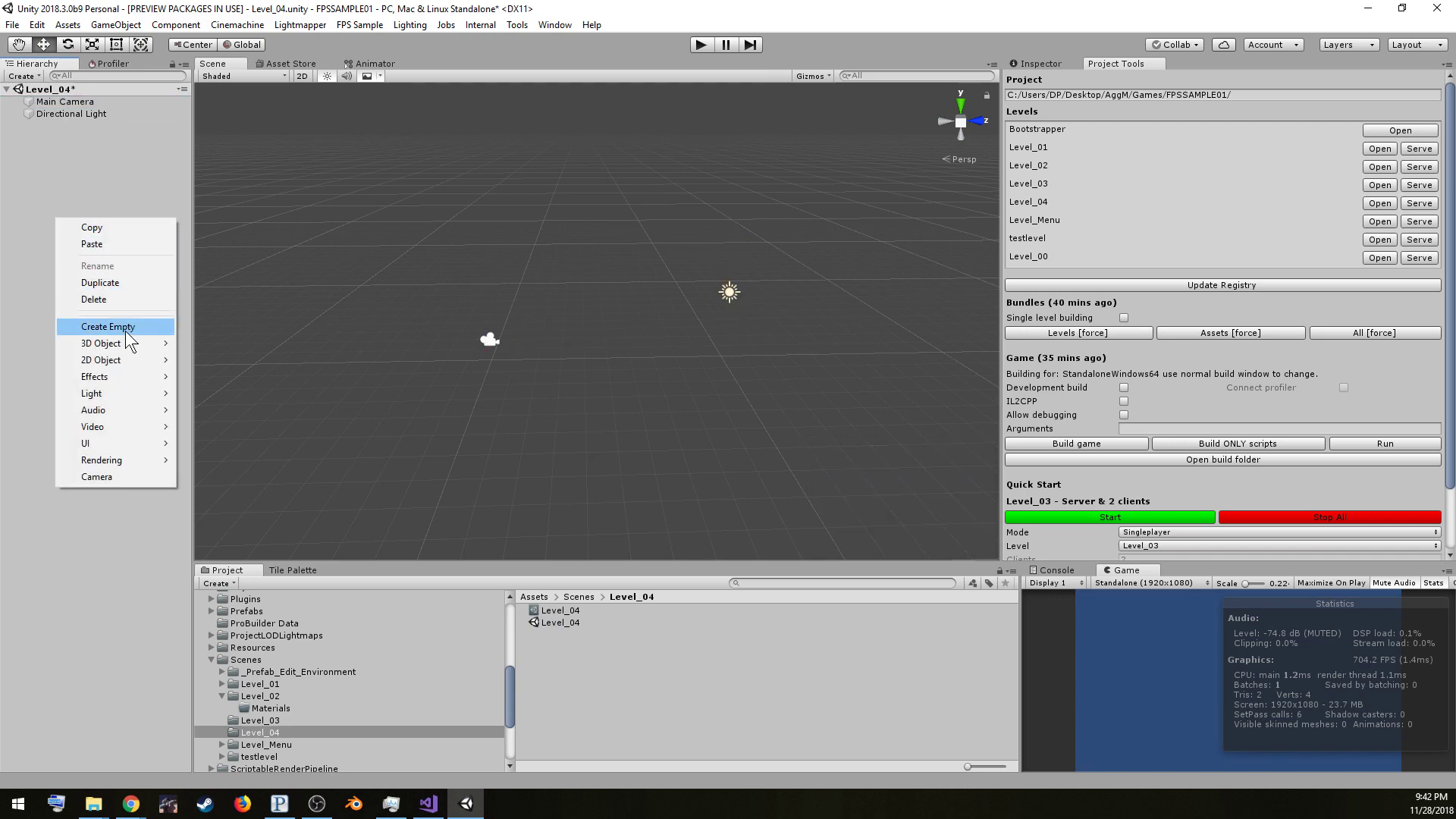
left_click(250, 661)
Drag the Plane prefab from Scenes into the Level_04 hierarchy and check its components
left_click(247, 659)
left_click_drag(549, 719, 93, 127)
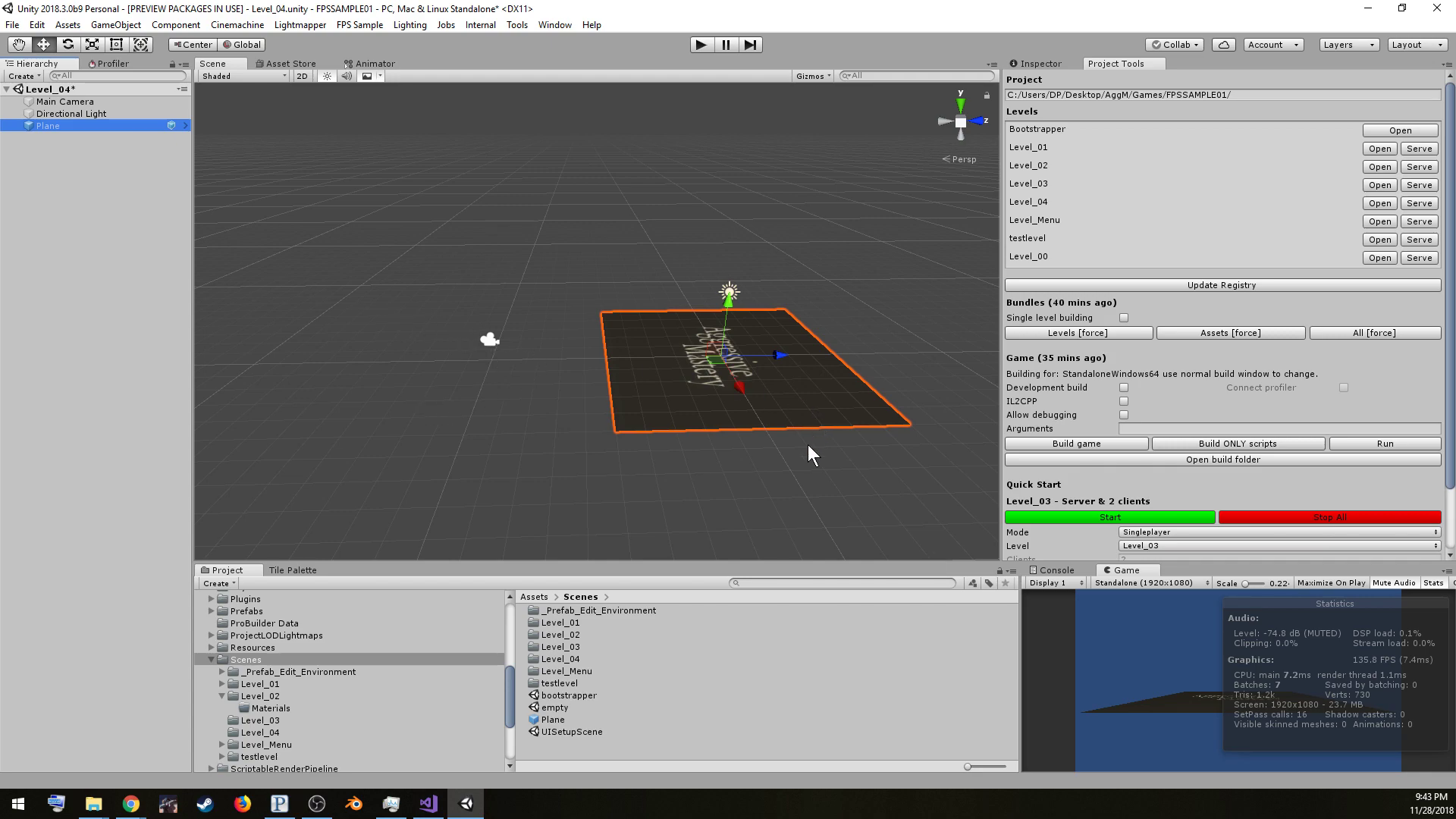
left_click(1037, 65)
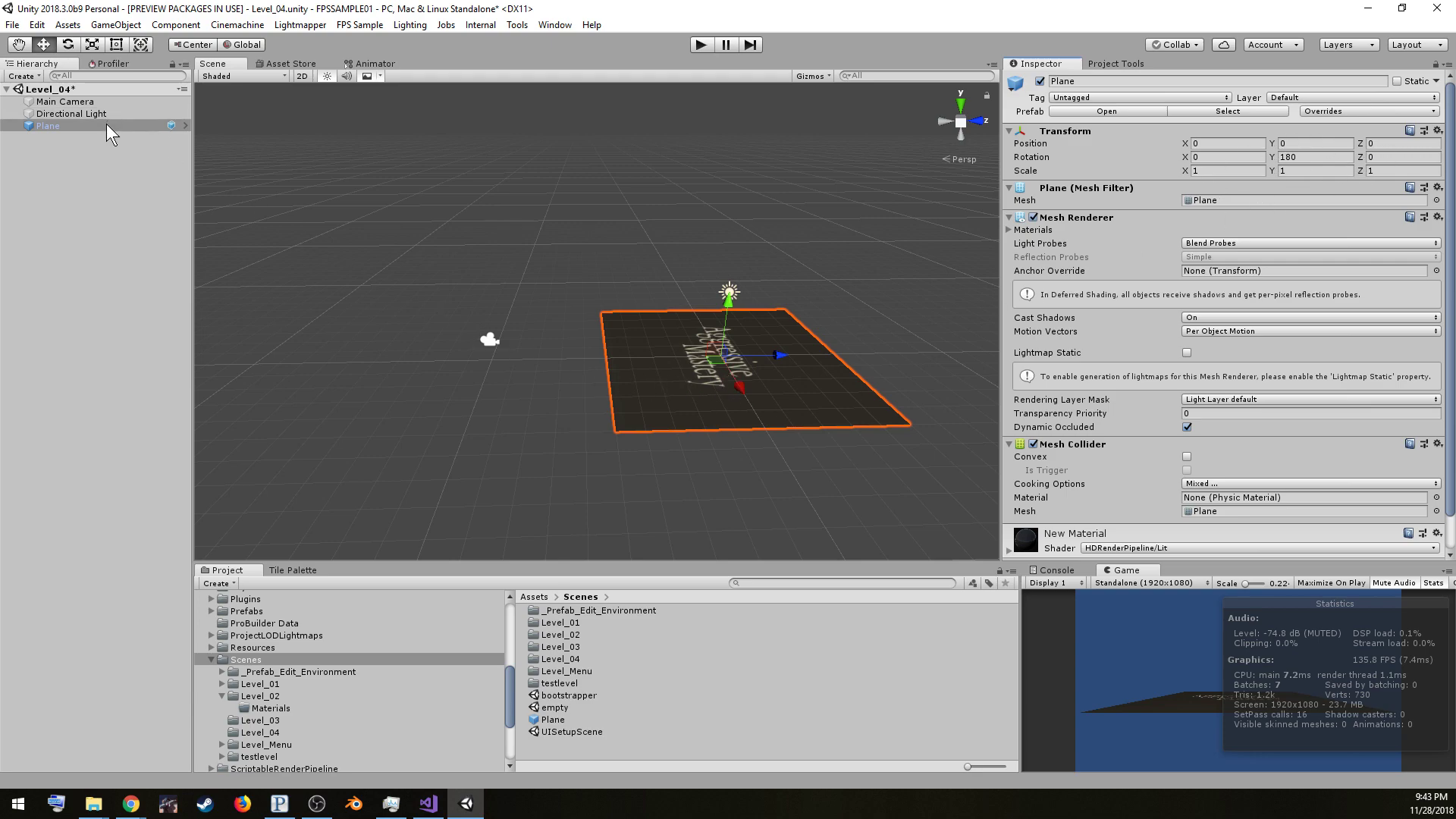
left_click(546, 718)
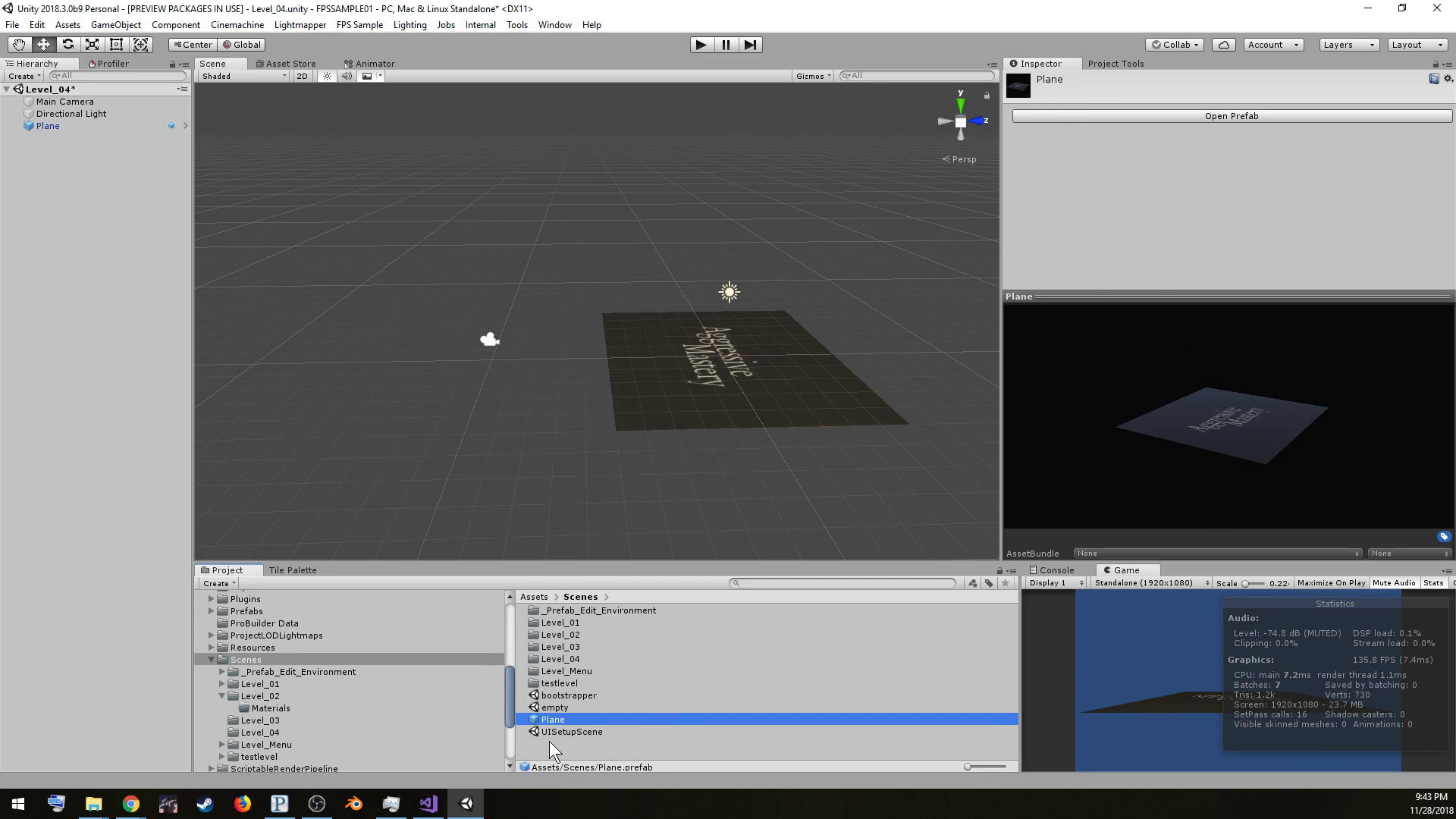
left_click(559, 660)
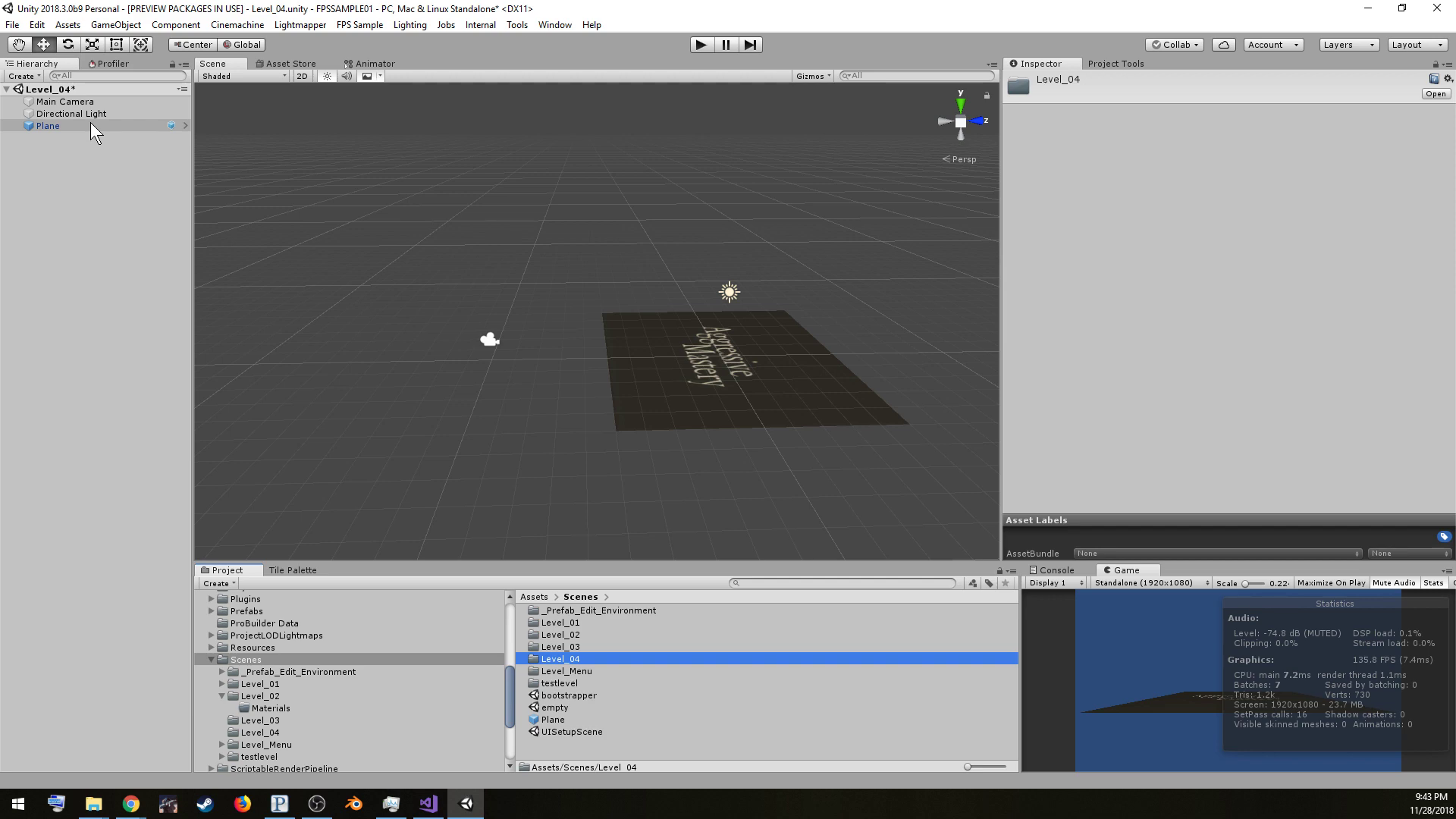
Update the level registry, then save the Level_04 scene and the project
left_click(1116, 65)
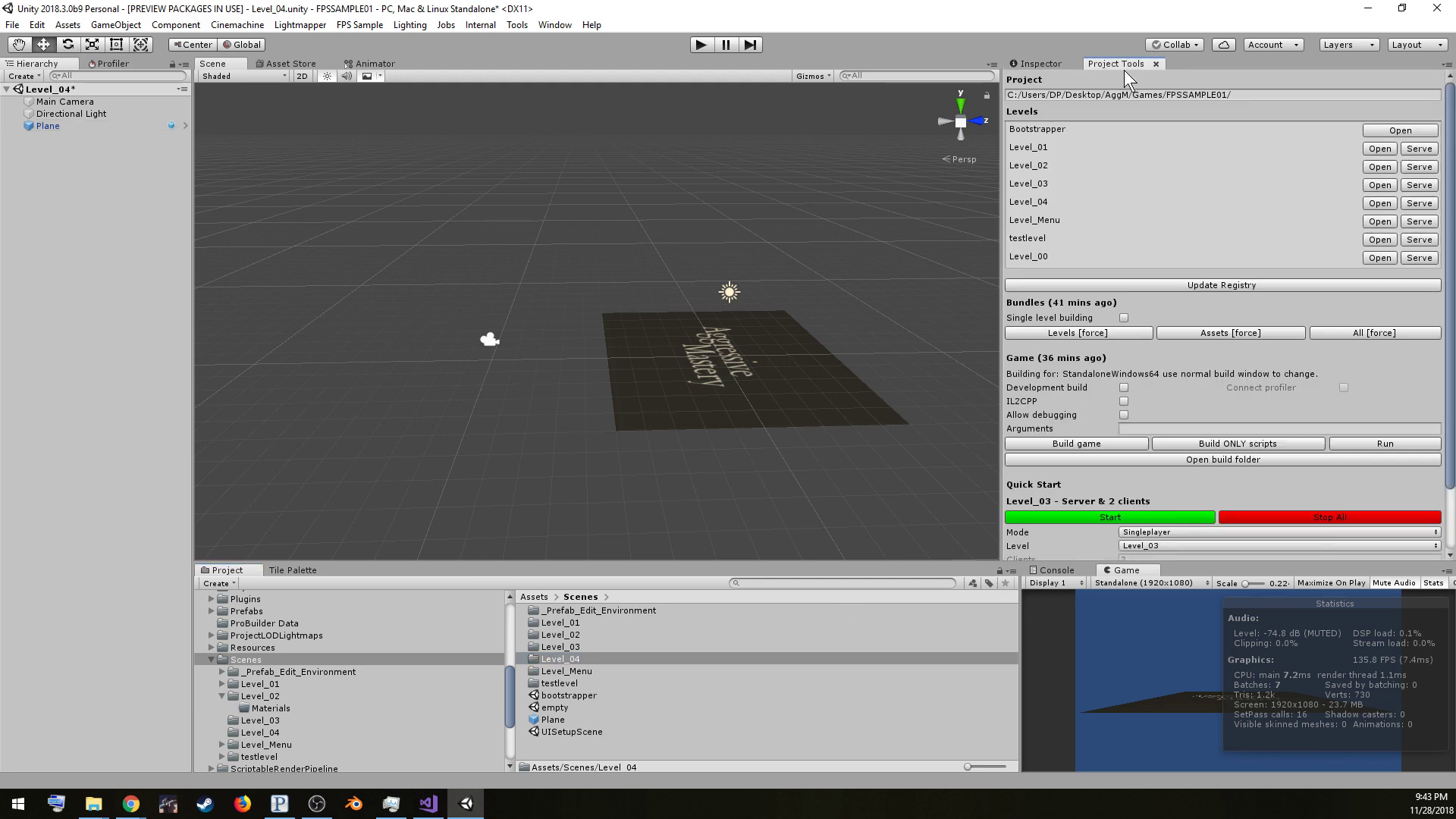
left_click(1254, 286)
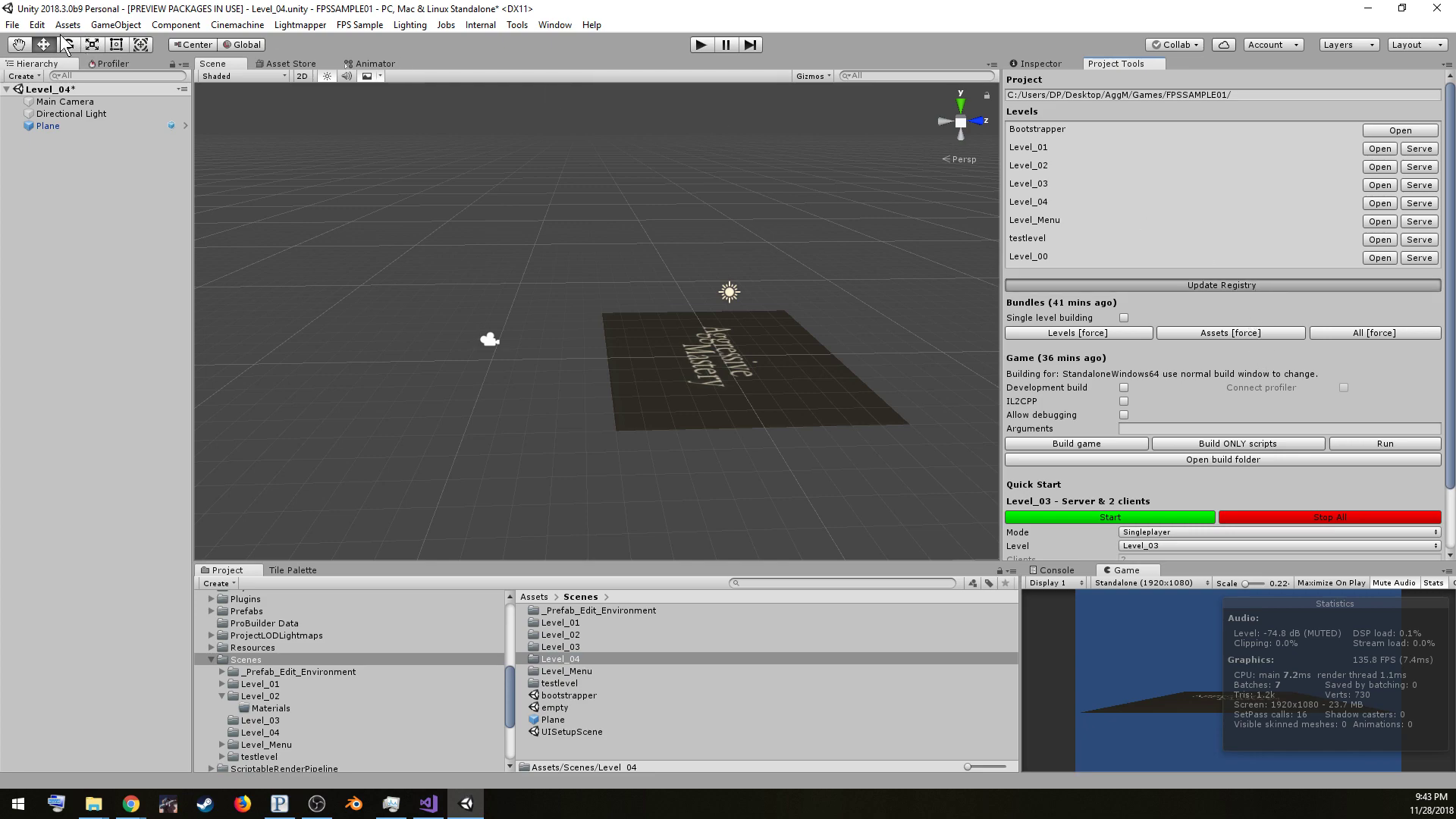
left_click(12, 24)
left_click(45, 81)
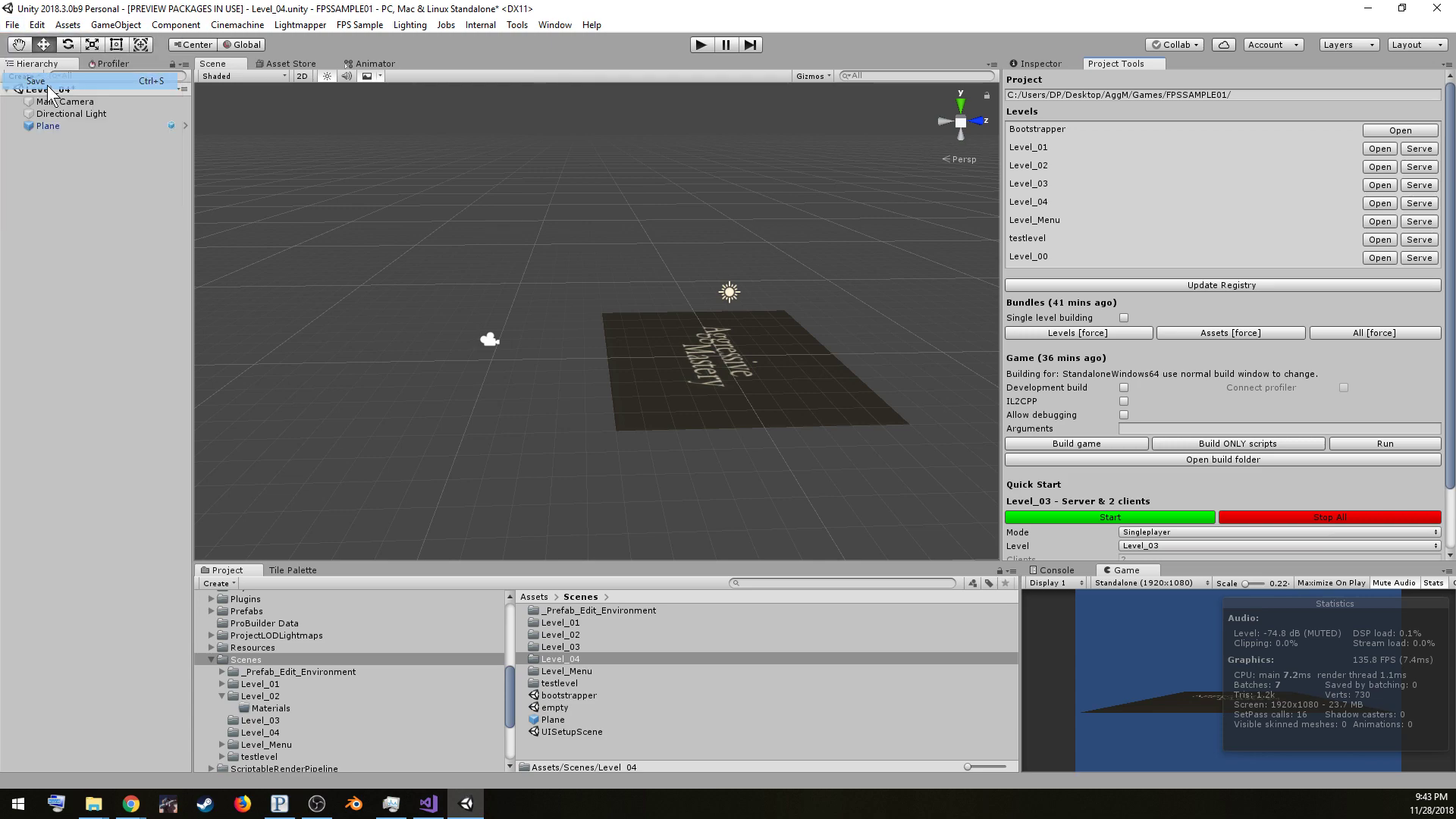
left_click(12, 24)
left_click(50, 154)
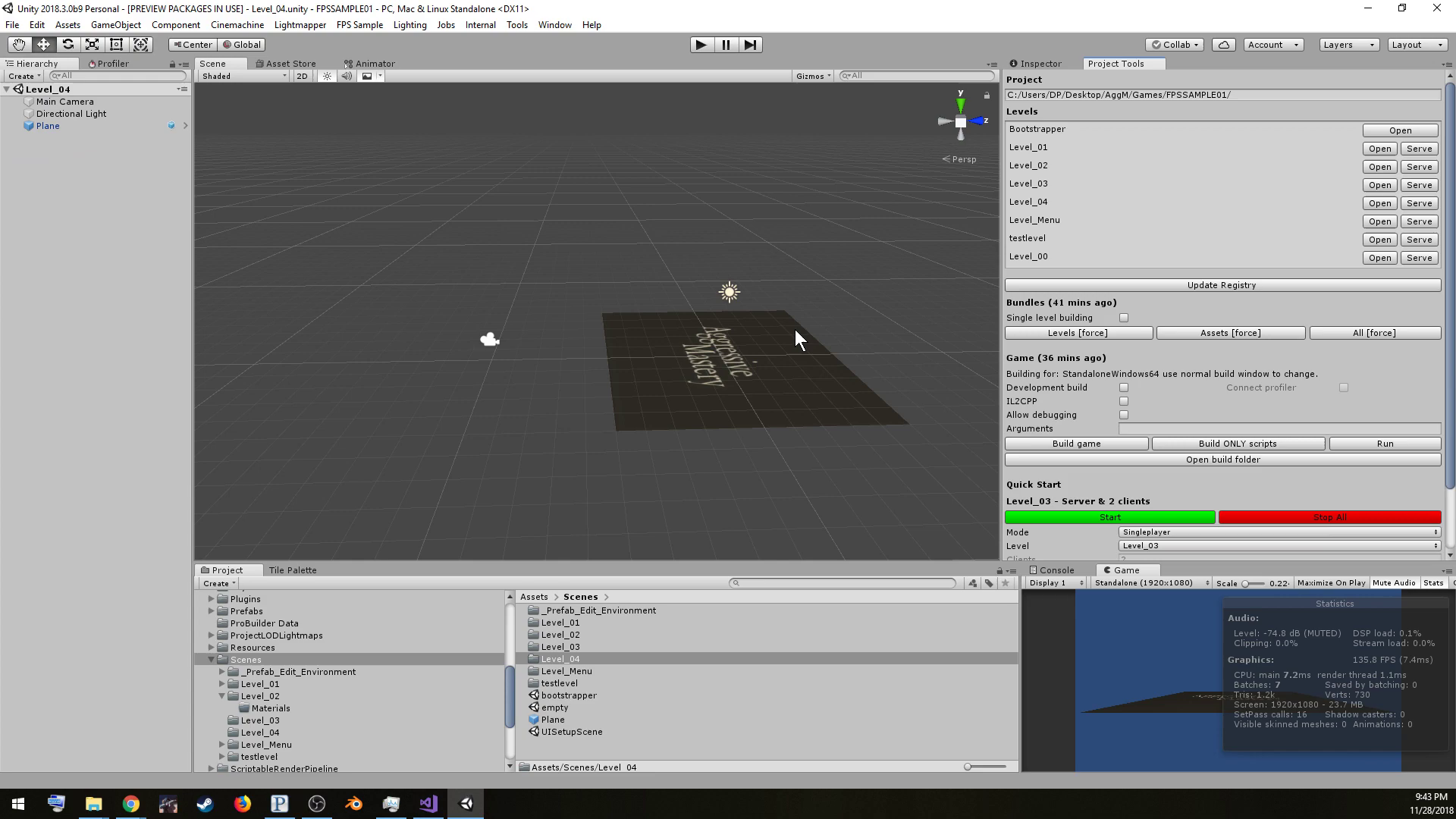
Refresh the registry, enable Single level building, and force-build only Level_04
left_click(1236, 285)
left_click(1125, 317)
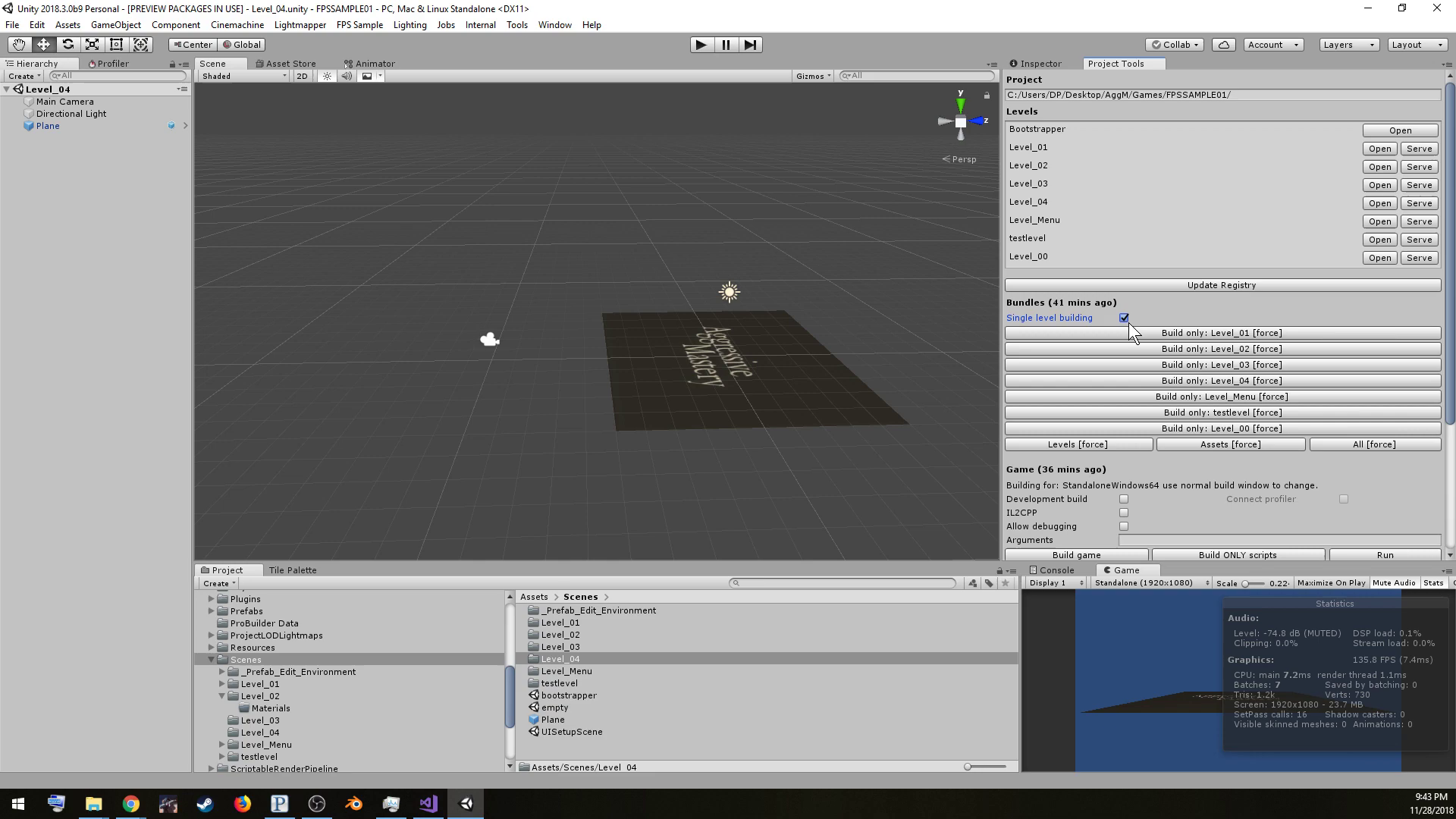
left_click(1237, 381)
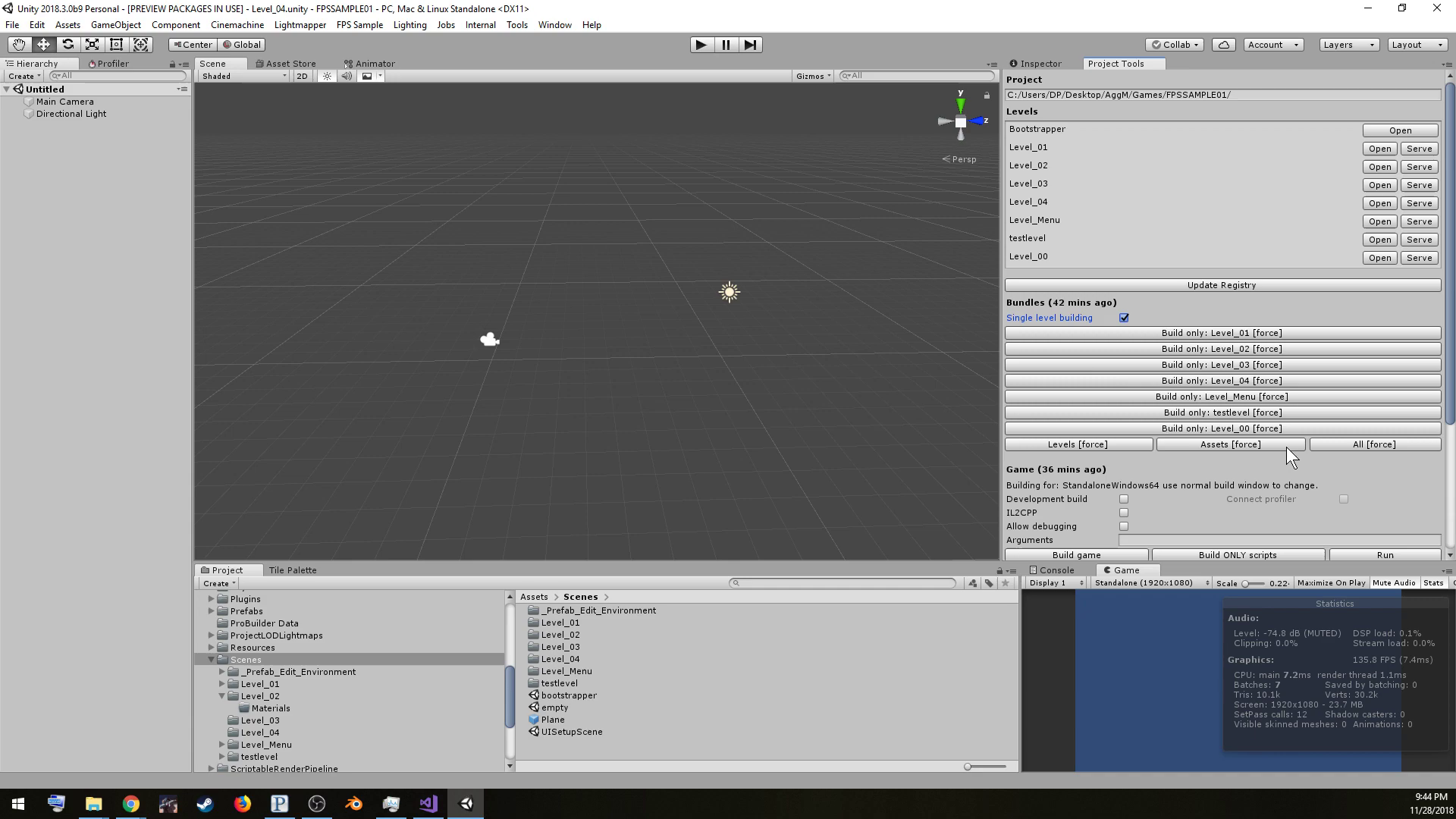
Let the Level_04 bundle build finish, then force-rebuild the asset bundles with Assets [force]
left_click(1233, 447)
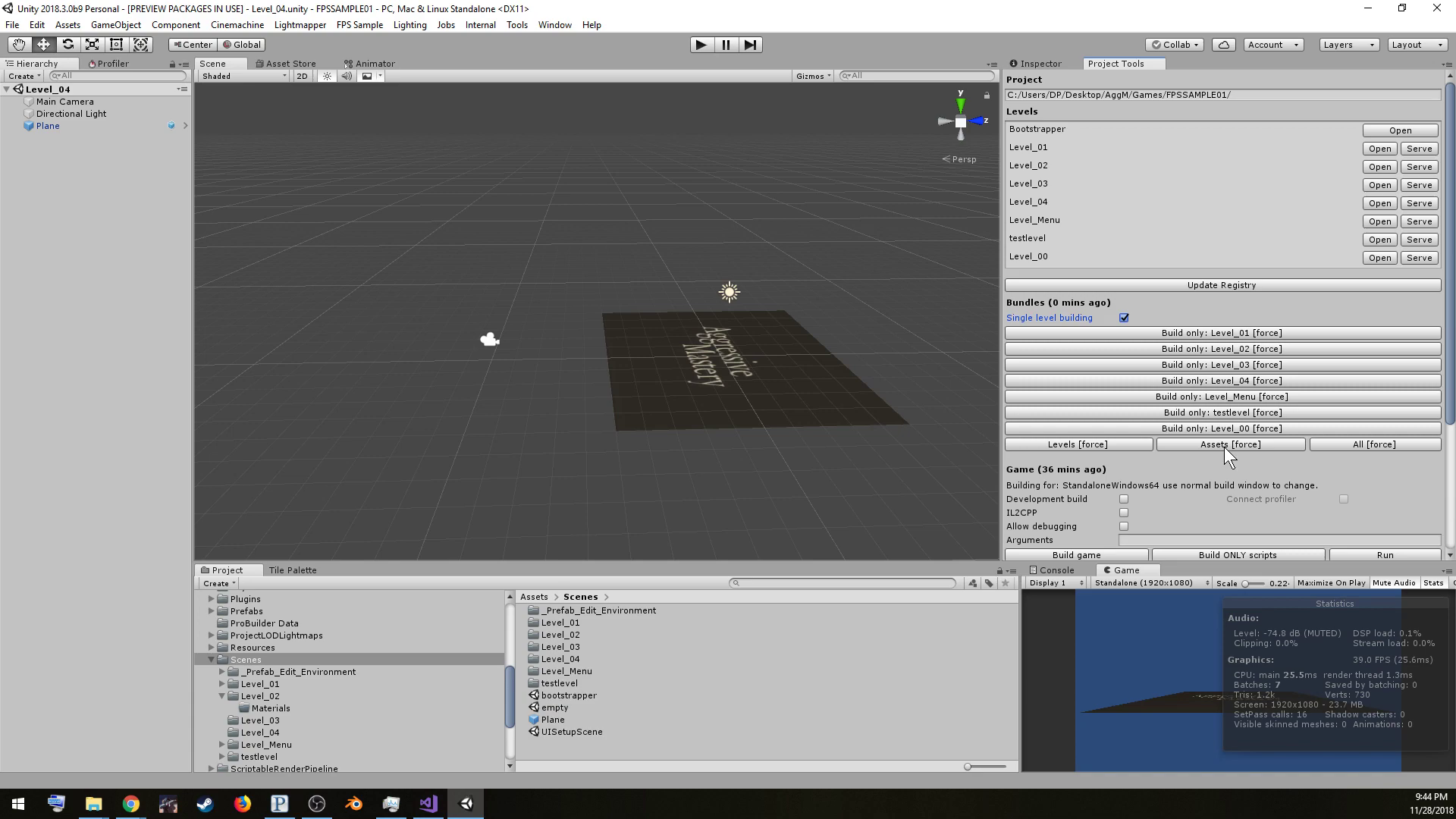
left_click(1224, 448)
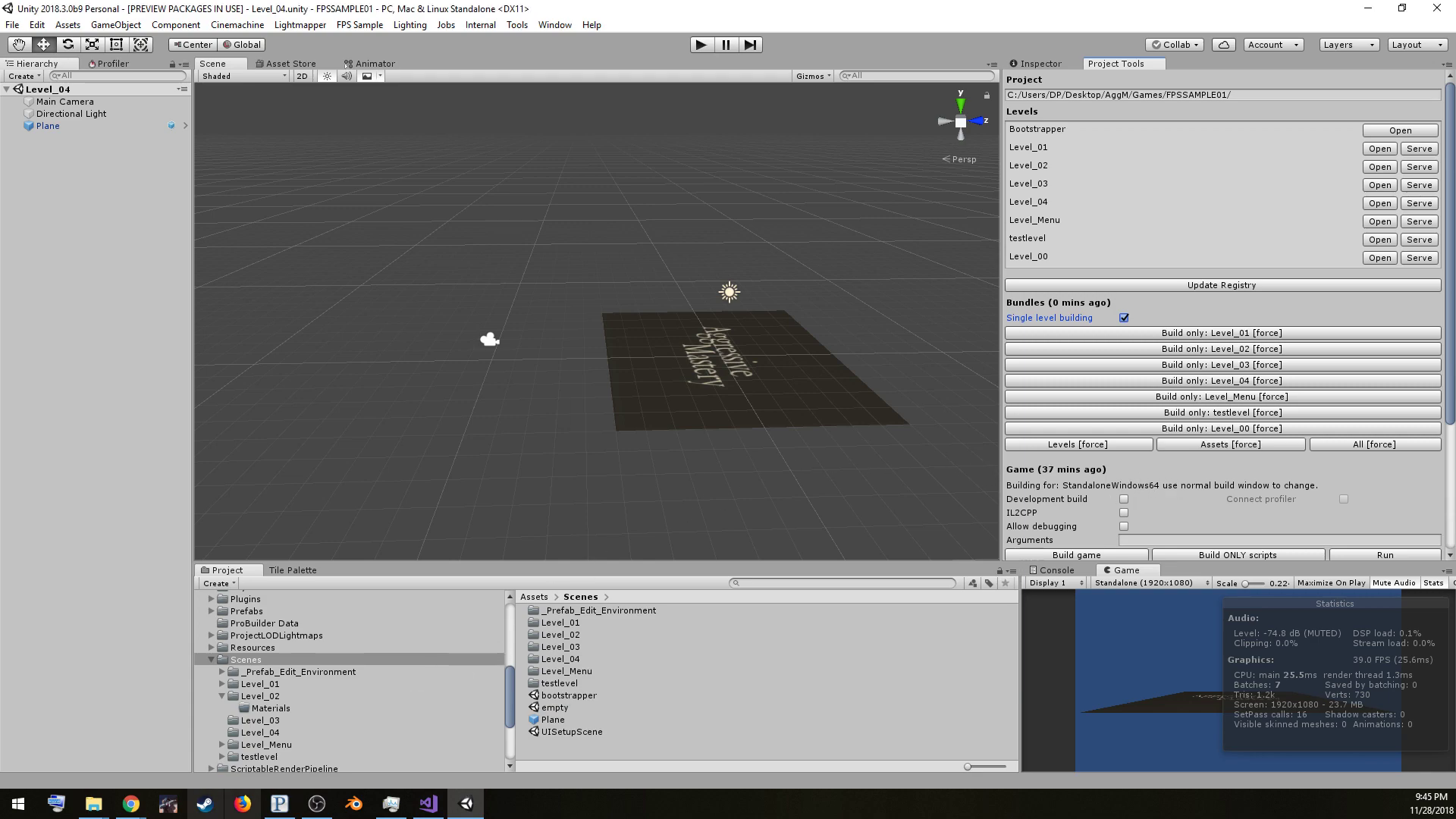
Read the bundling forum thread and the local level-adding notes, then switch to MainMenu.cs
mouse_move(130, 803)
left_click(171, 764)
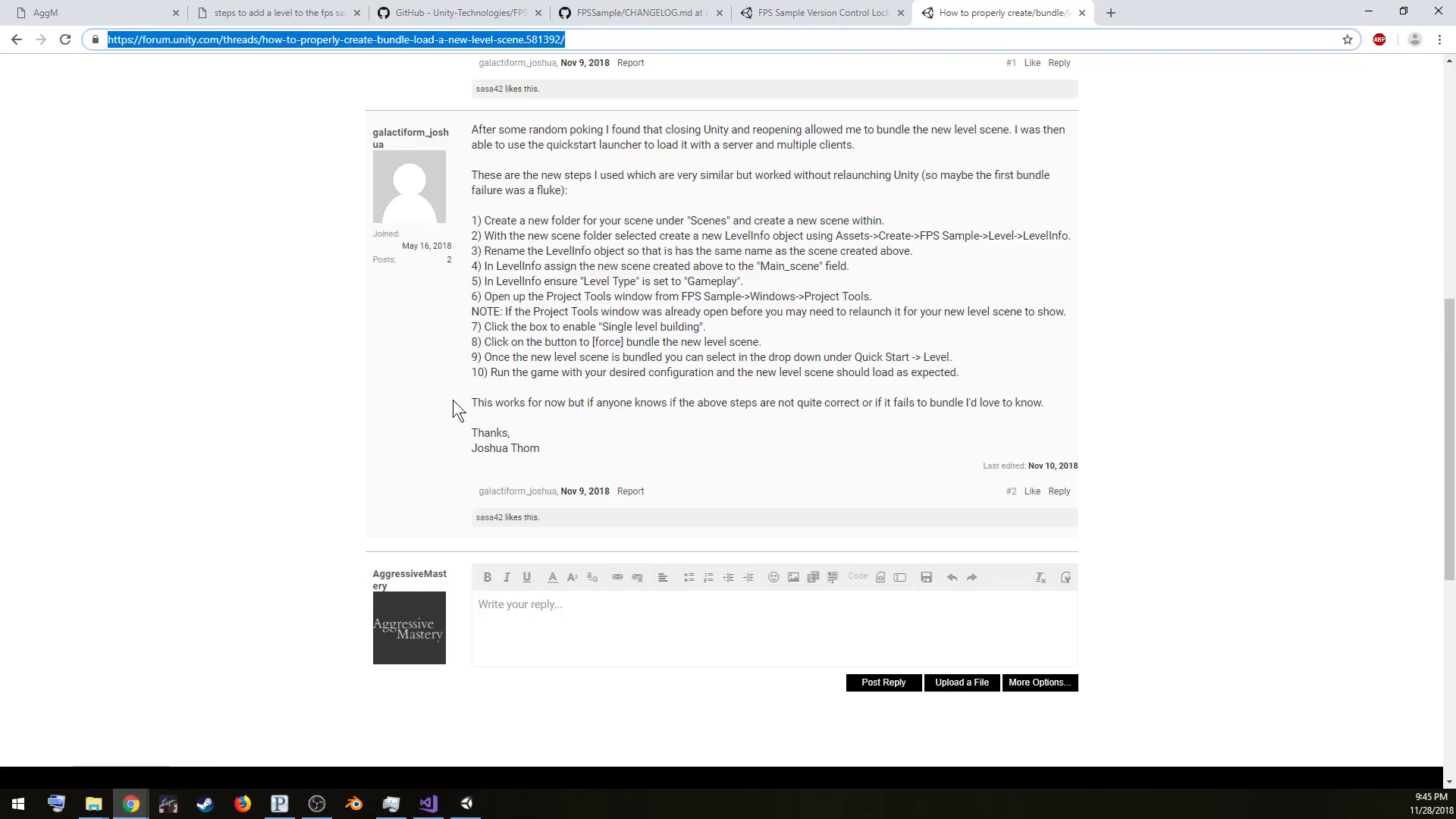
left_click(299, 13)
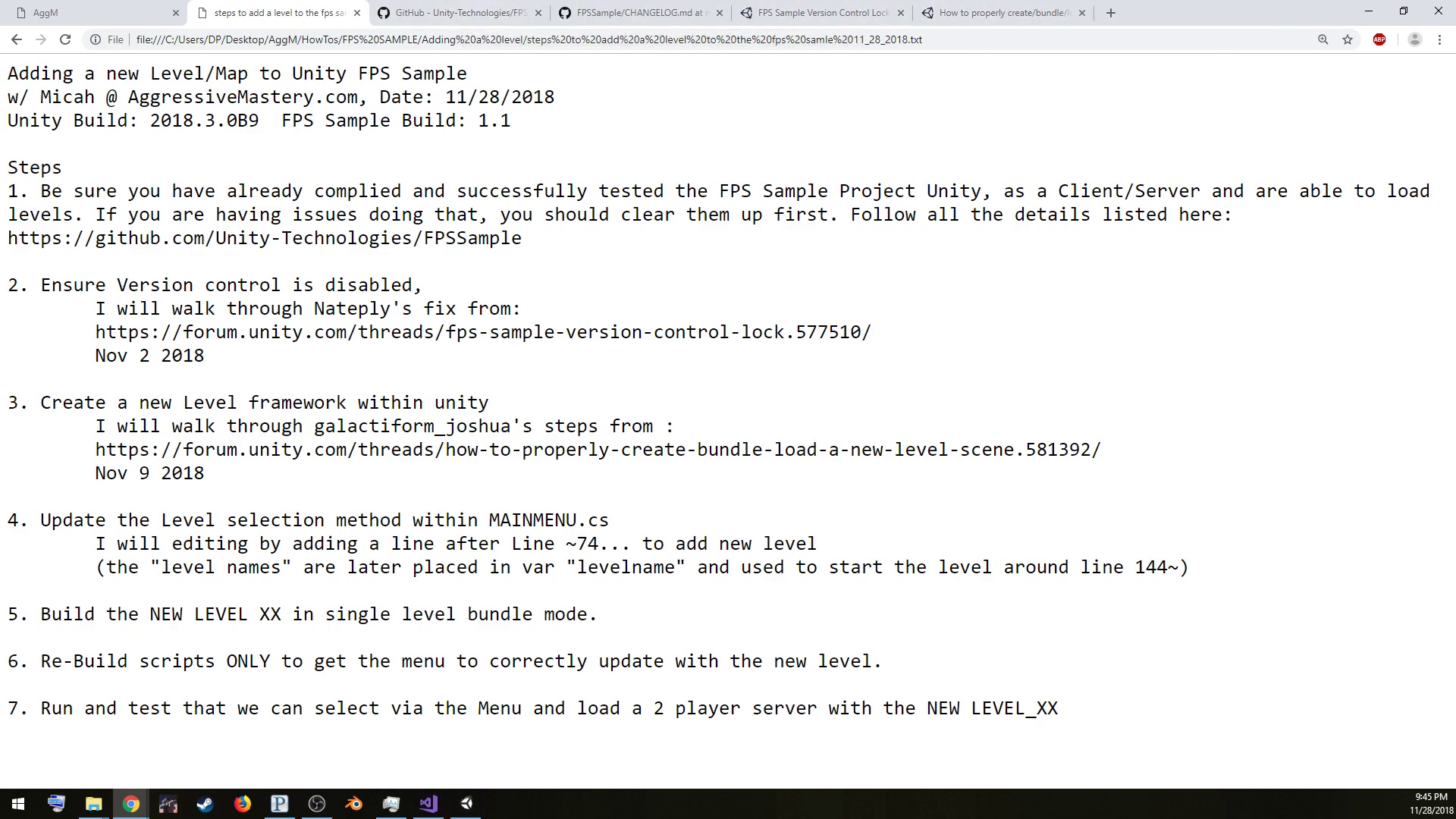
key("alt+Tab")
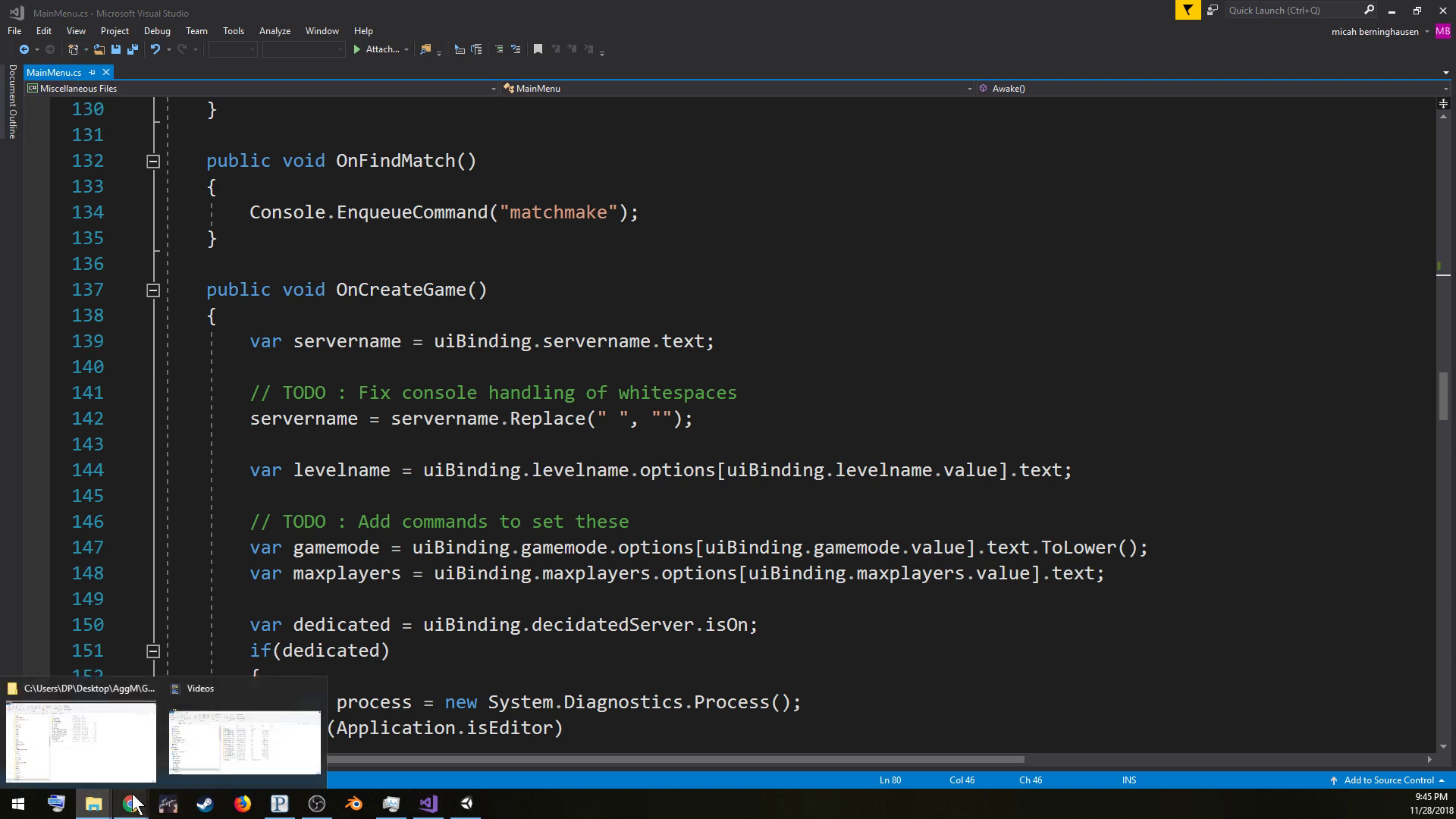
Browse the Scripts subfolders (Core, Build, Audio, Utils, Render, Networking, Game) in the Project panel
left_click(466, 805)
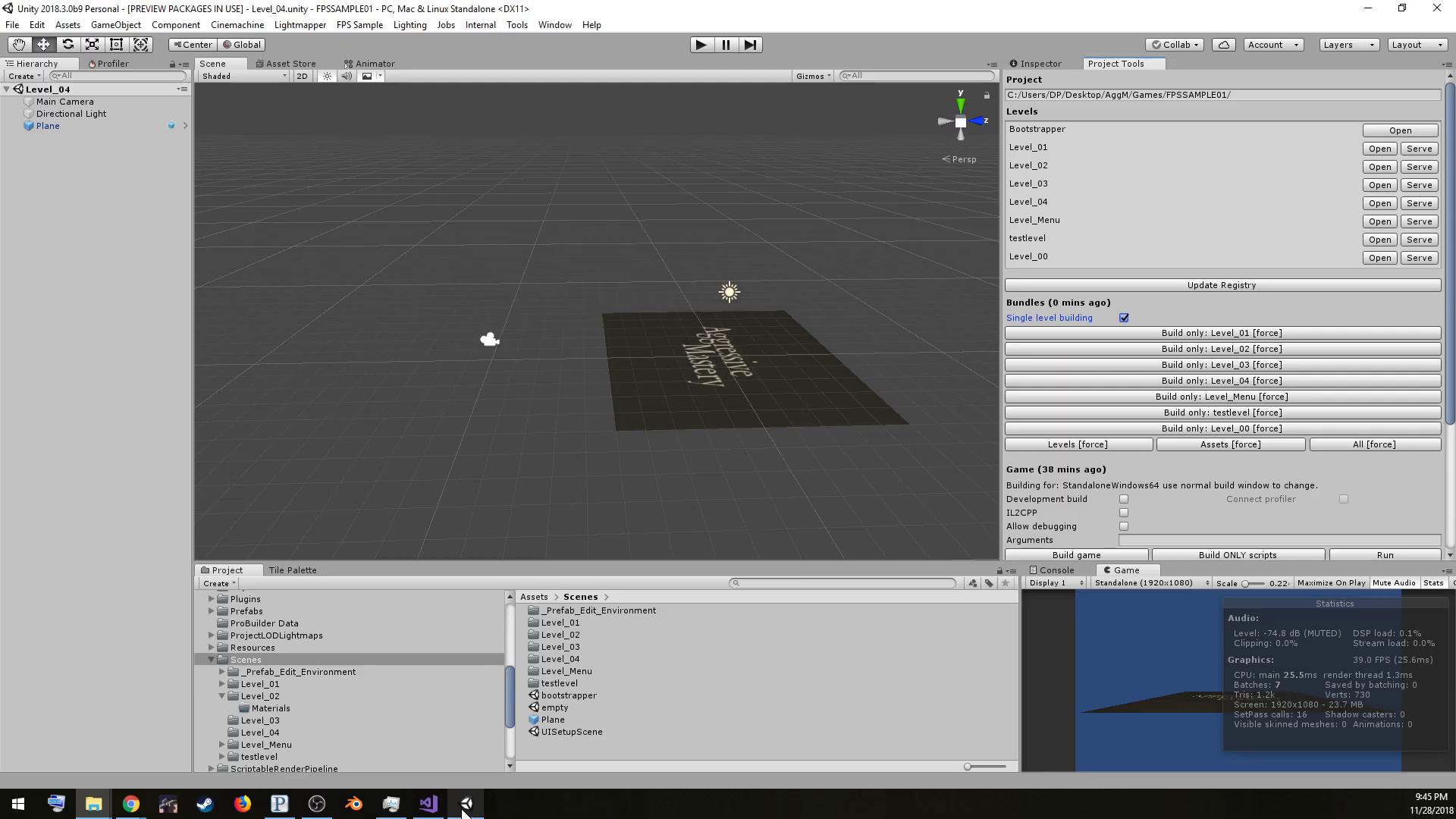
left_click(210, 659)
left_click(258, 684)
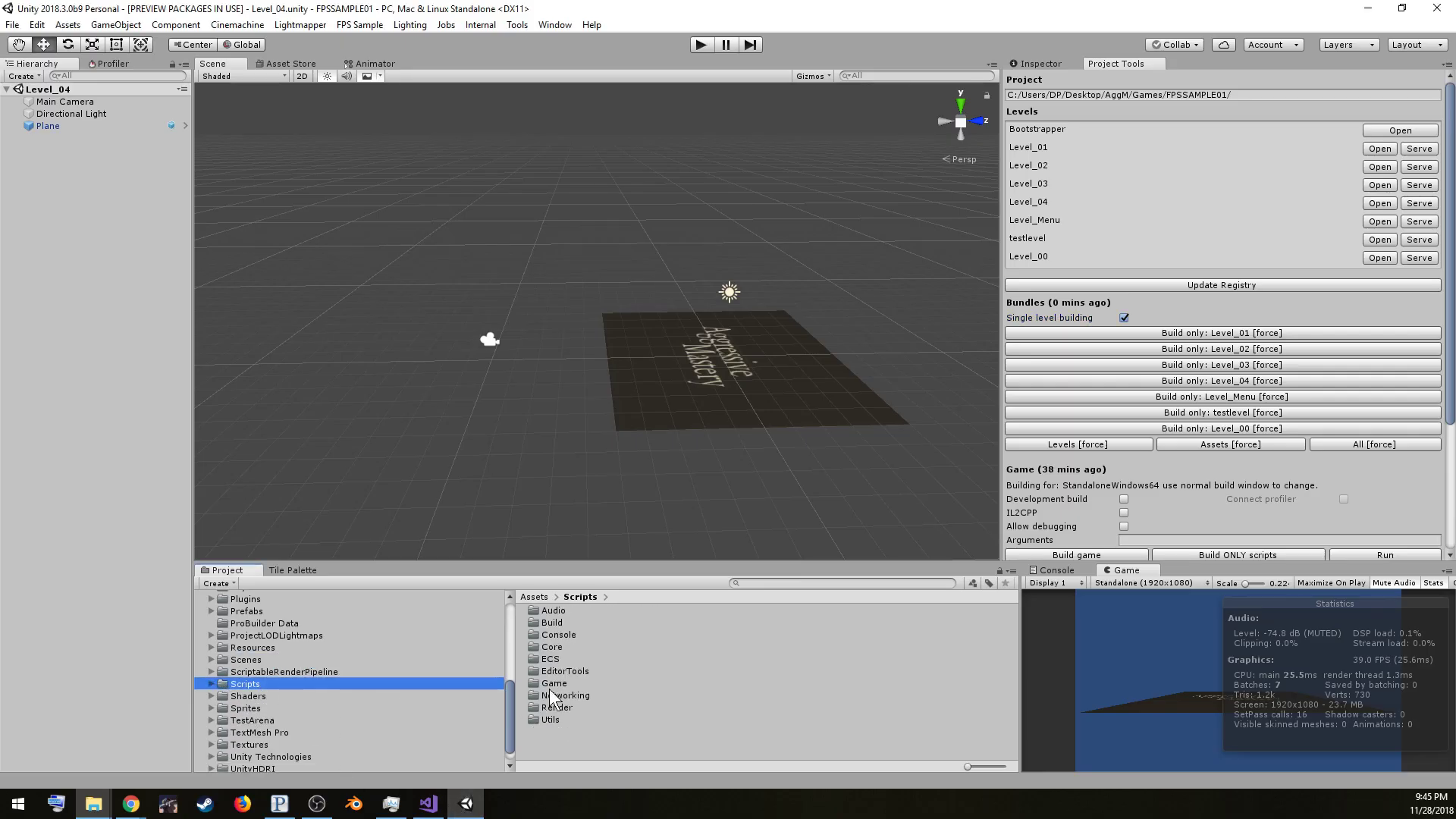
double_click(557, 646)
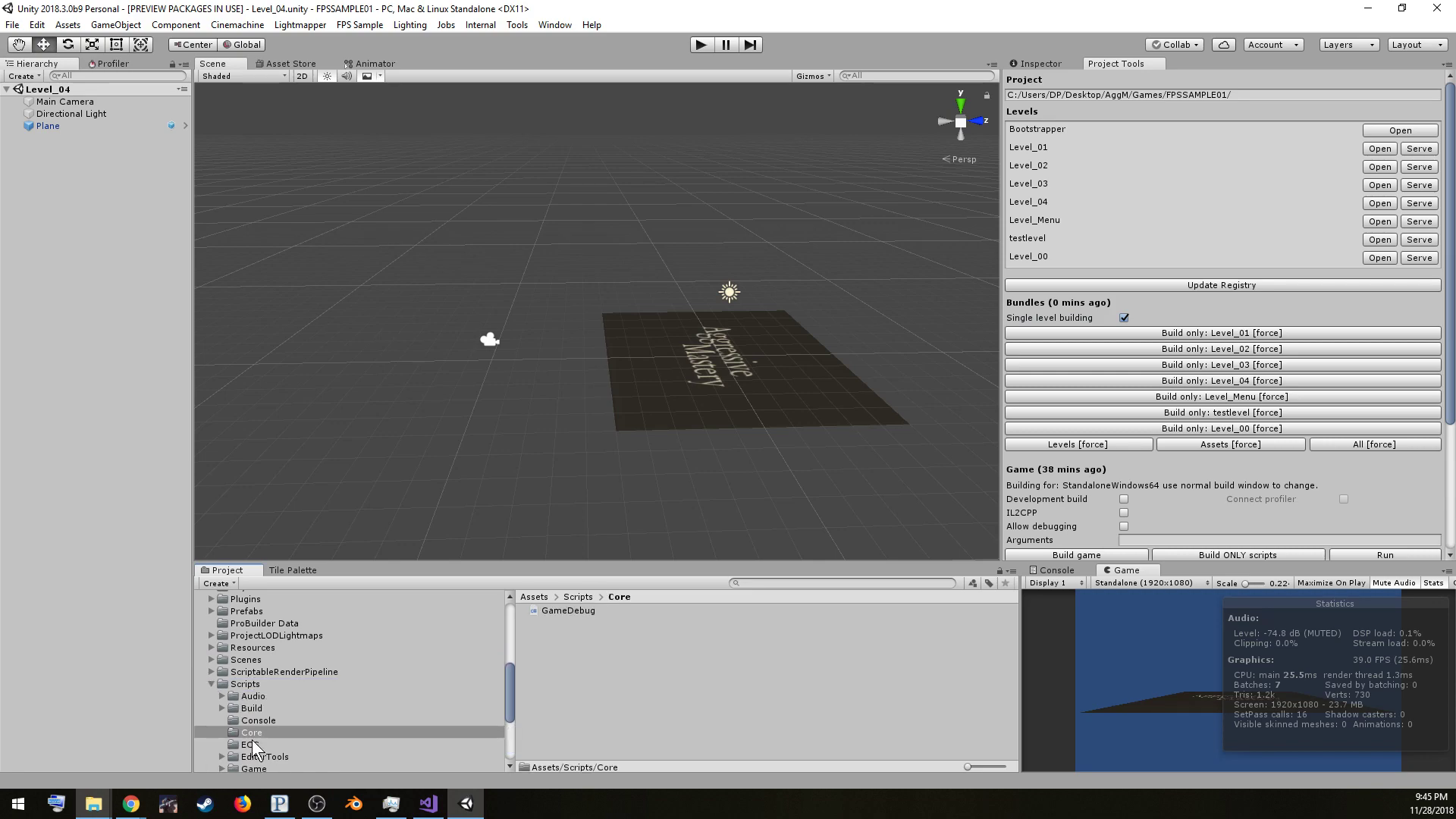
left_click(262, 719)
left_click(263, 709)
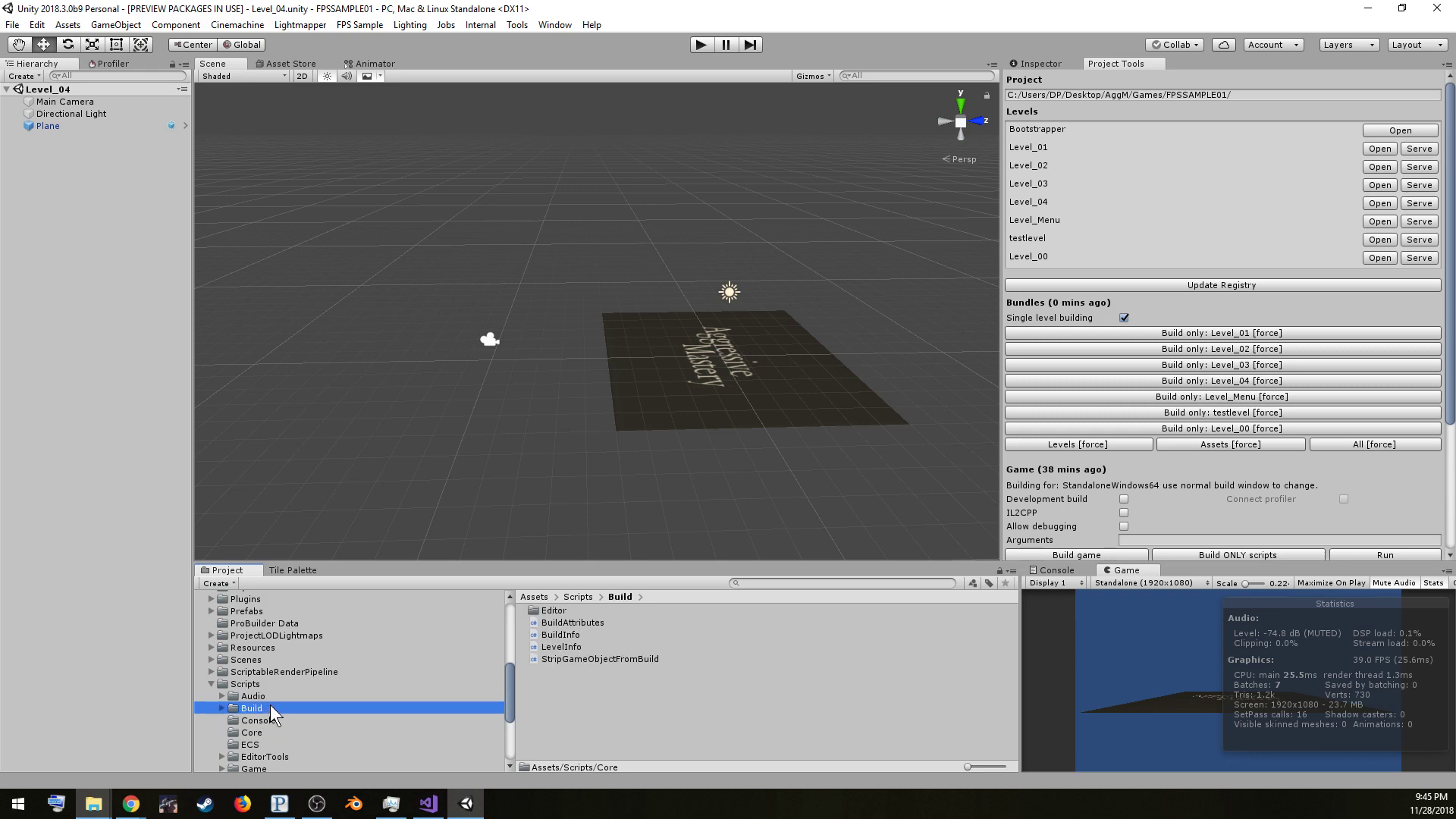
left_click(264, 697)
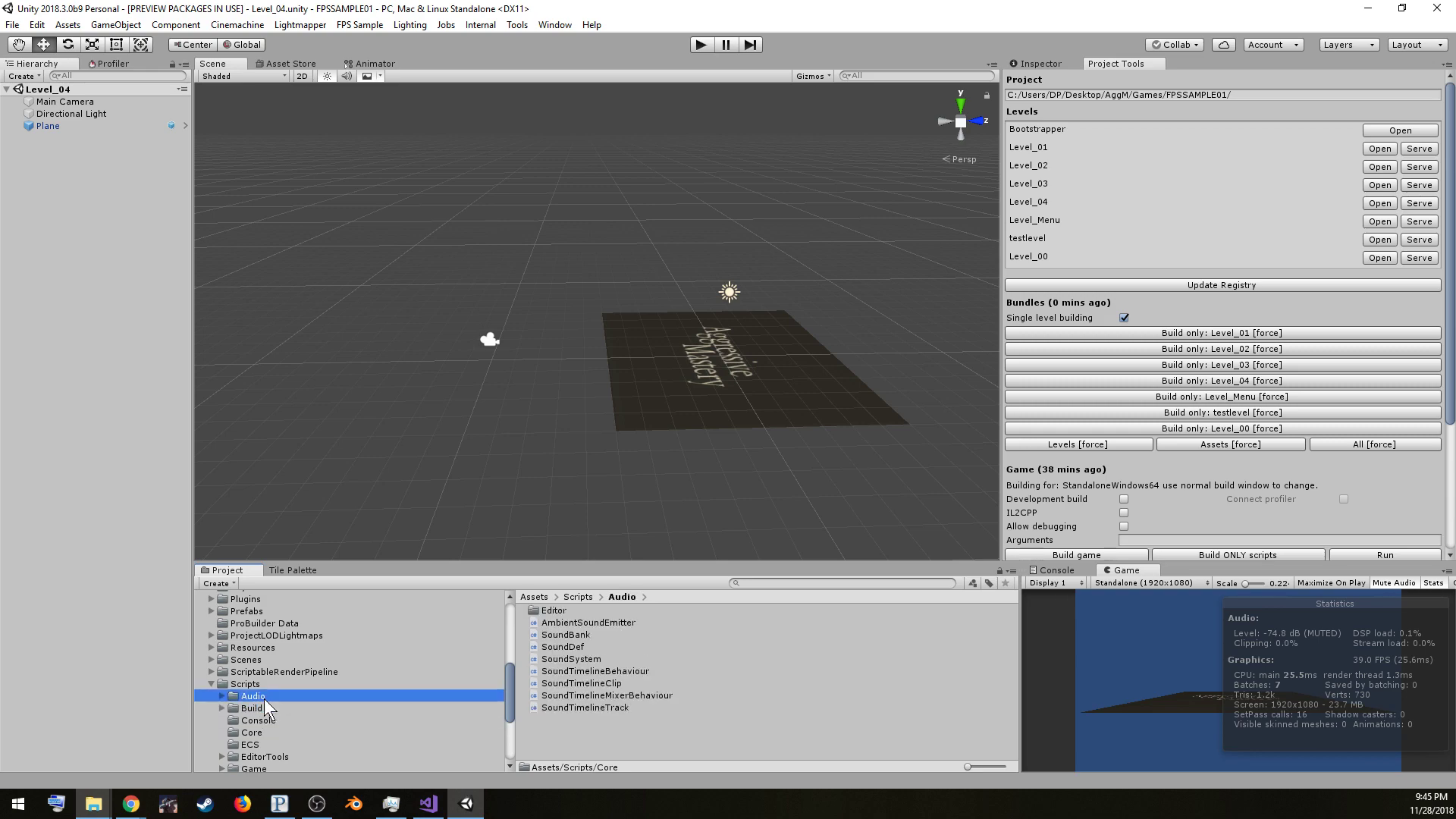
scroll(267, 698, "down", 4)
left_click(270, 671)
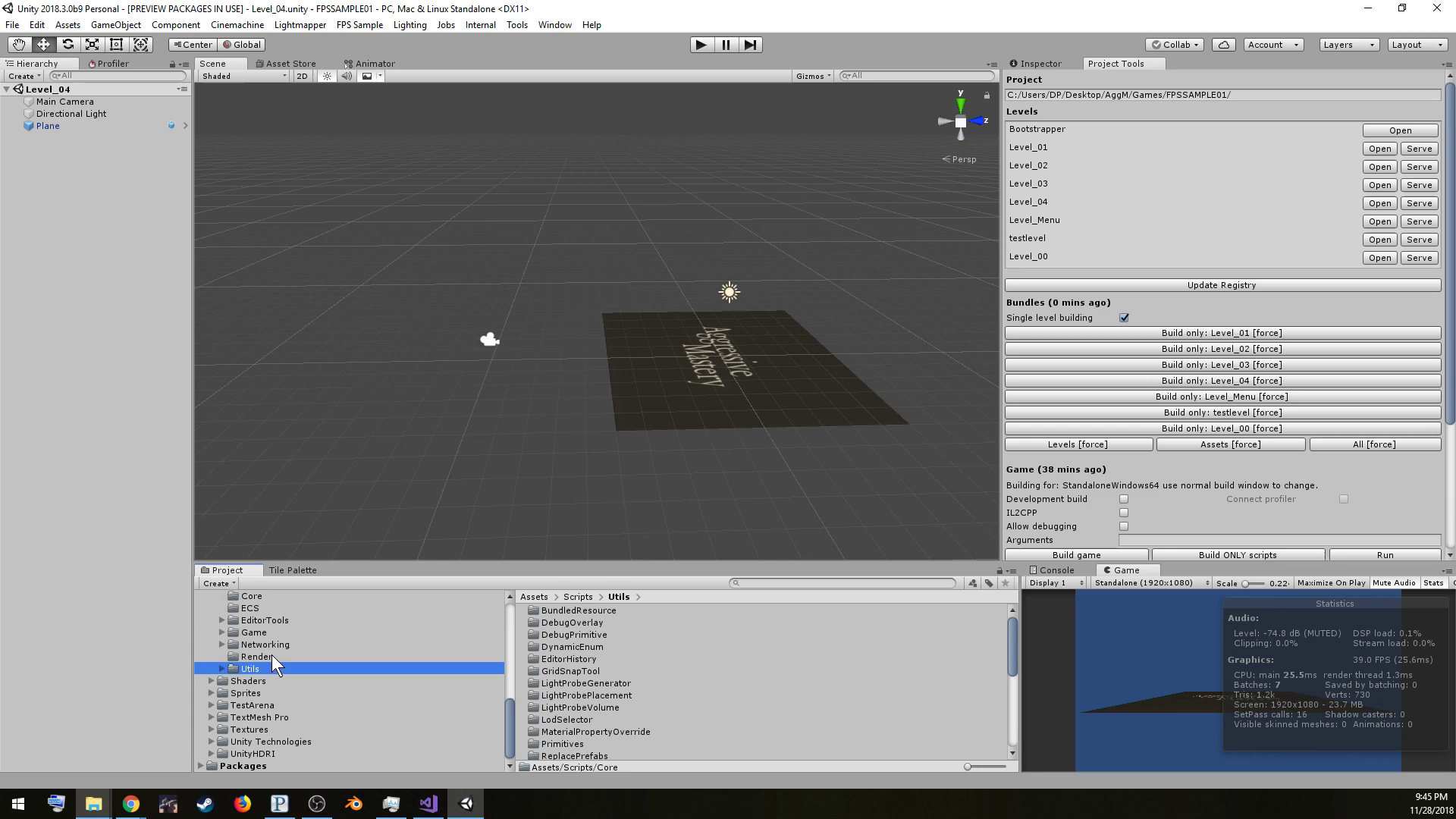
left_click(271, 656)
left_click(274, 645)
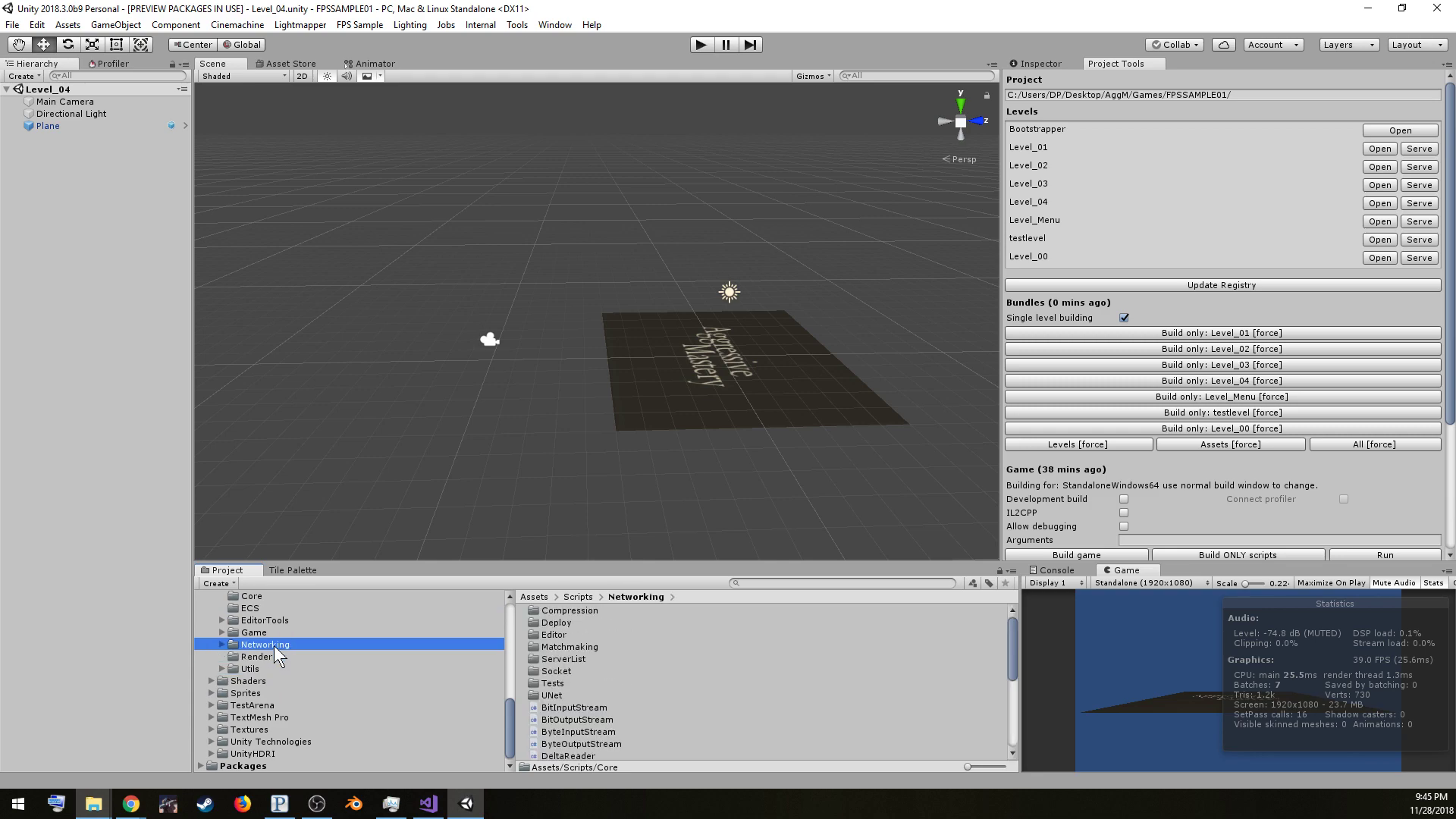
left_click(276, 635)
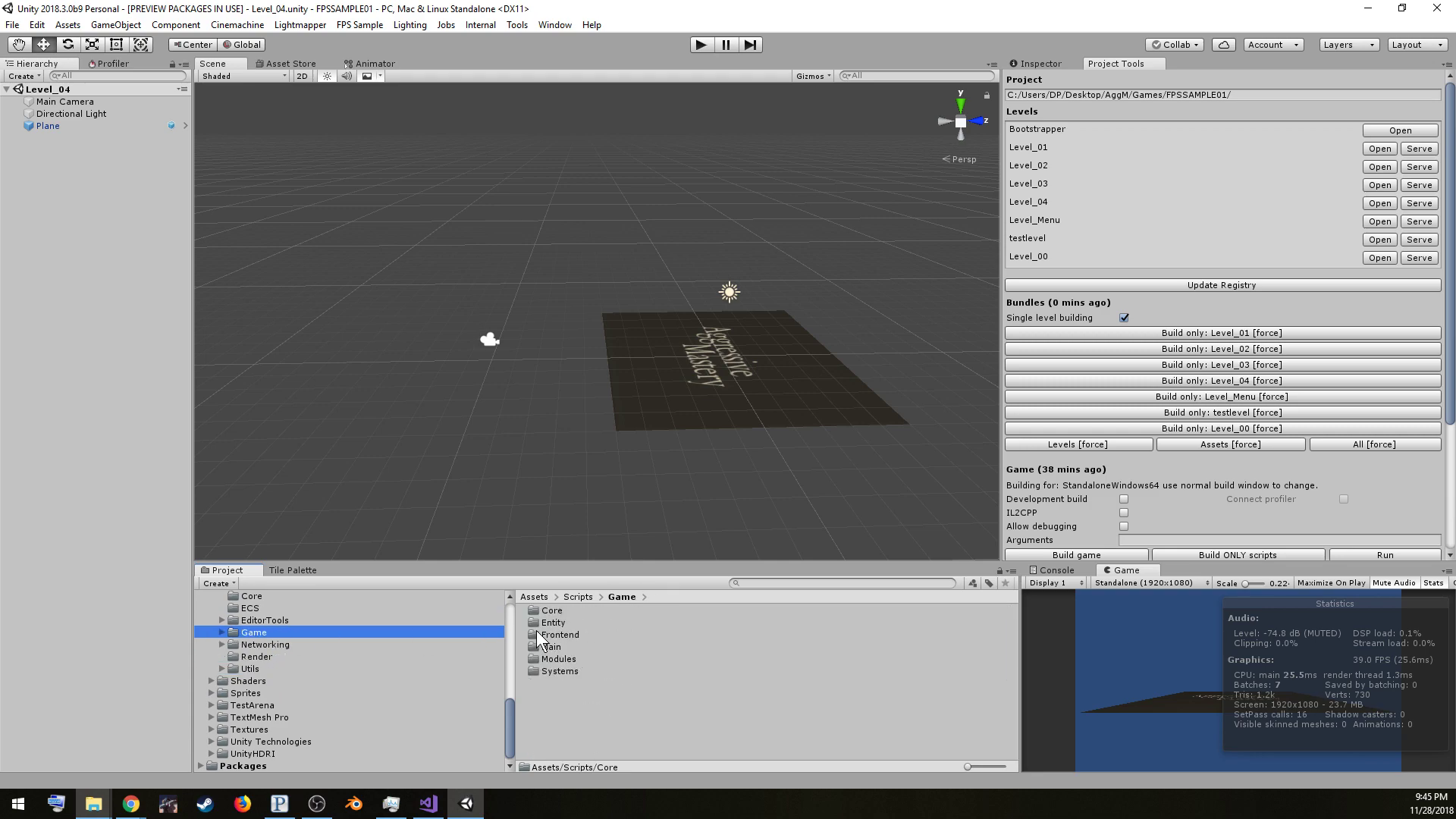
scroll(324, 640, "up", 3)
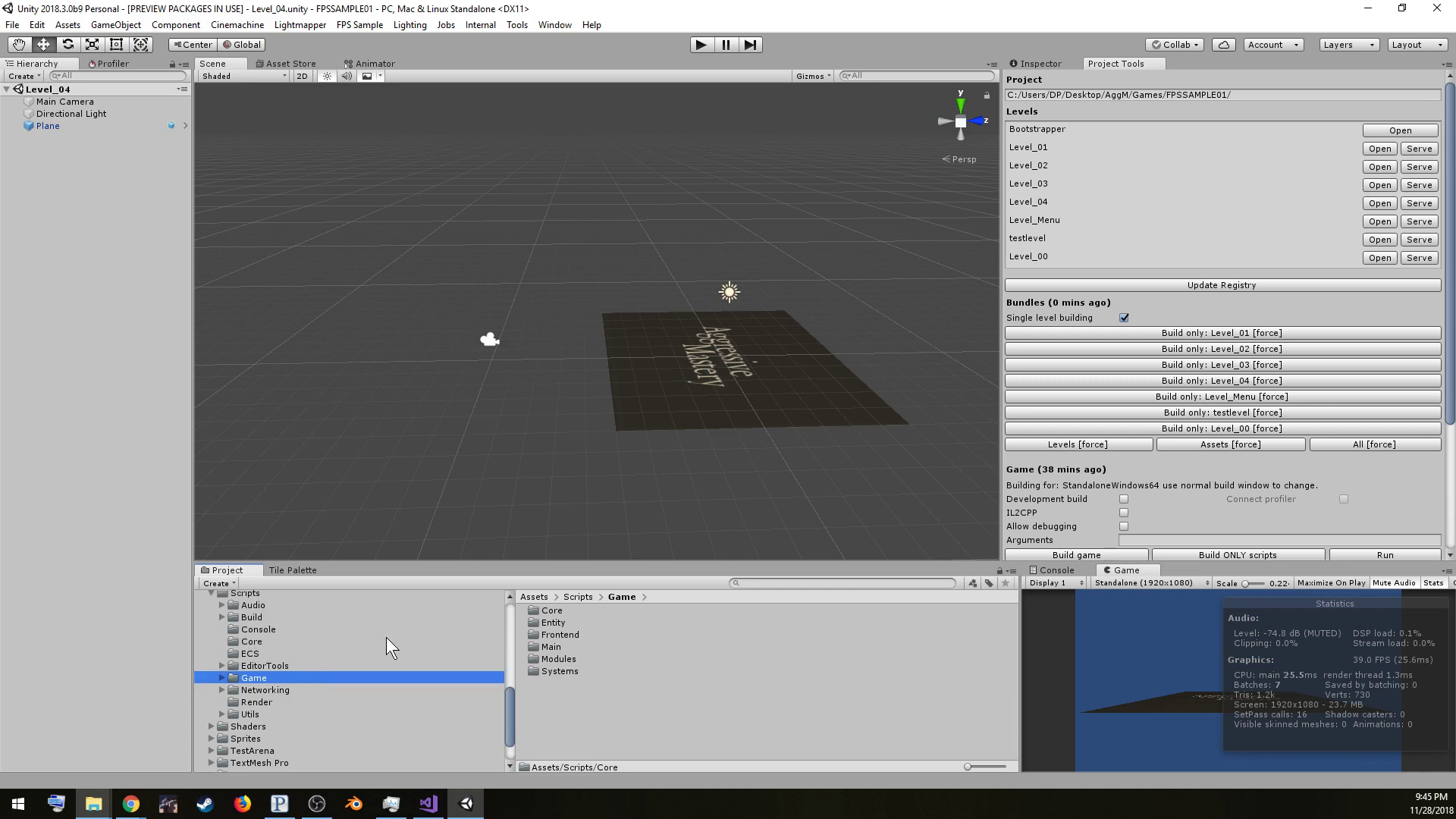
scroll(284, 654, "up", 3)
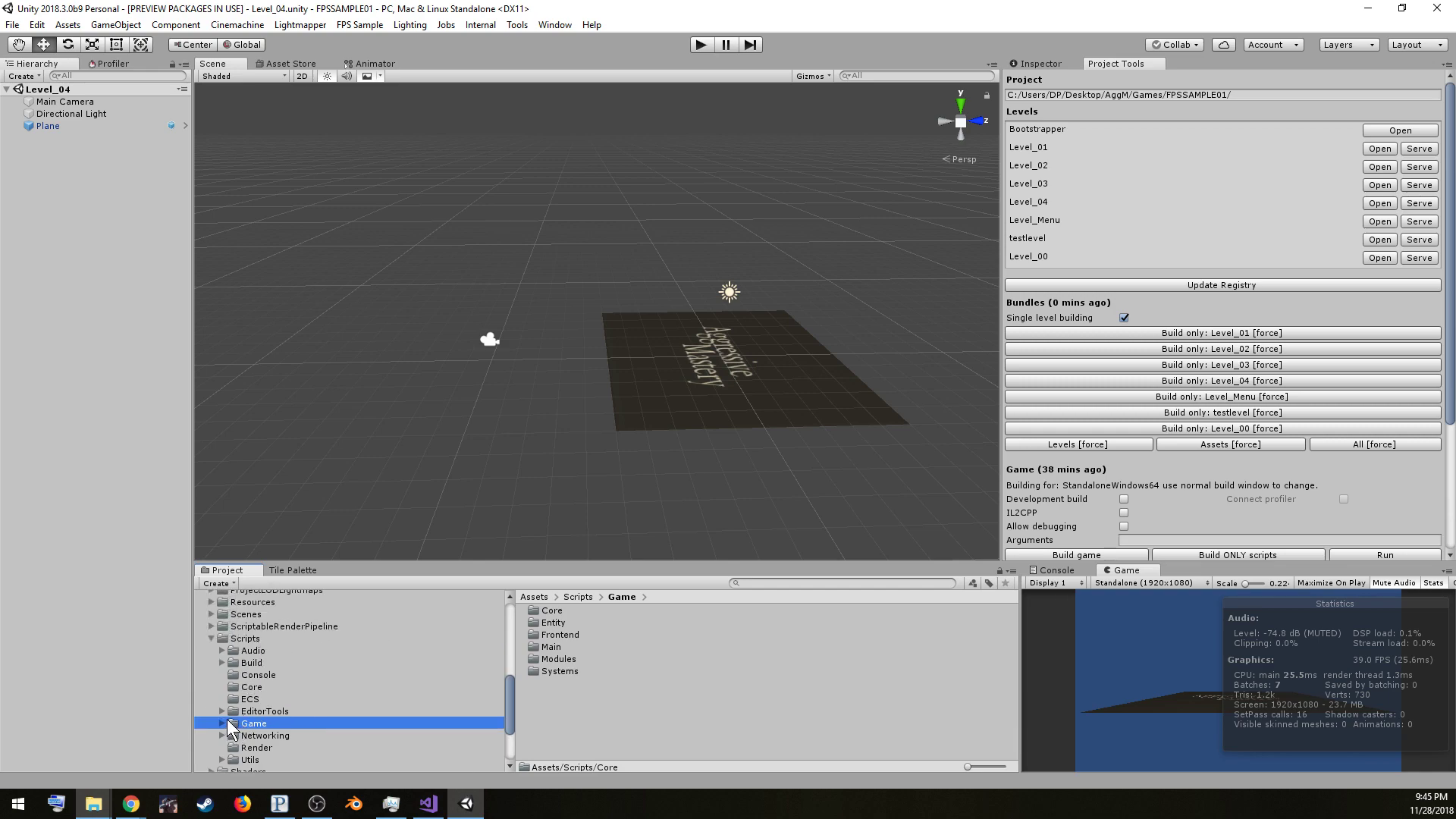
Open Game > Frontend, select the MainMenu script and view its code in Visual Studio
double_click(547, 634)
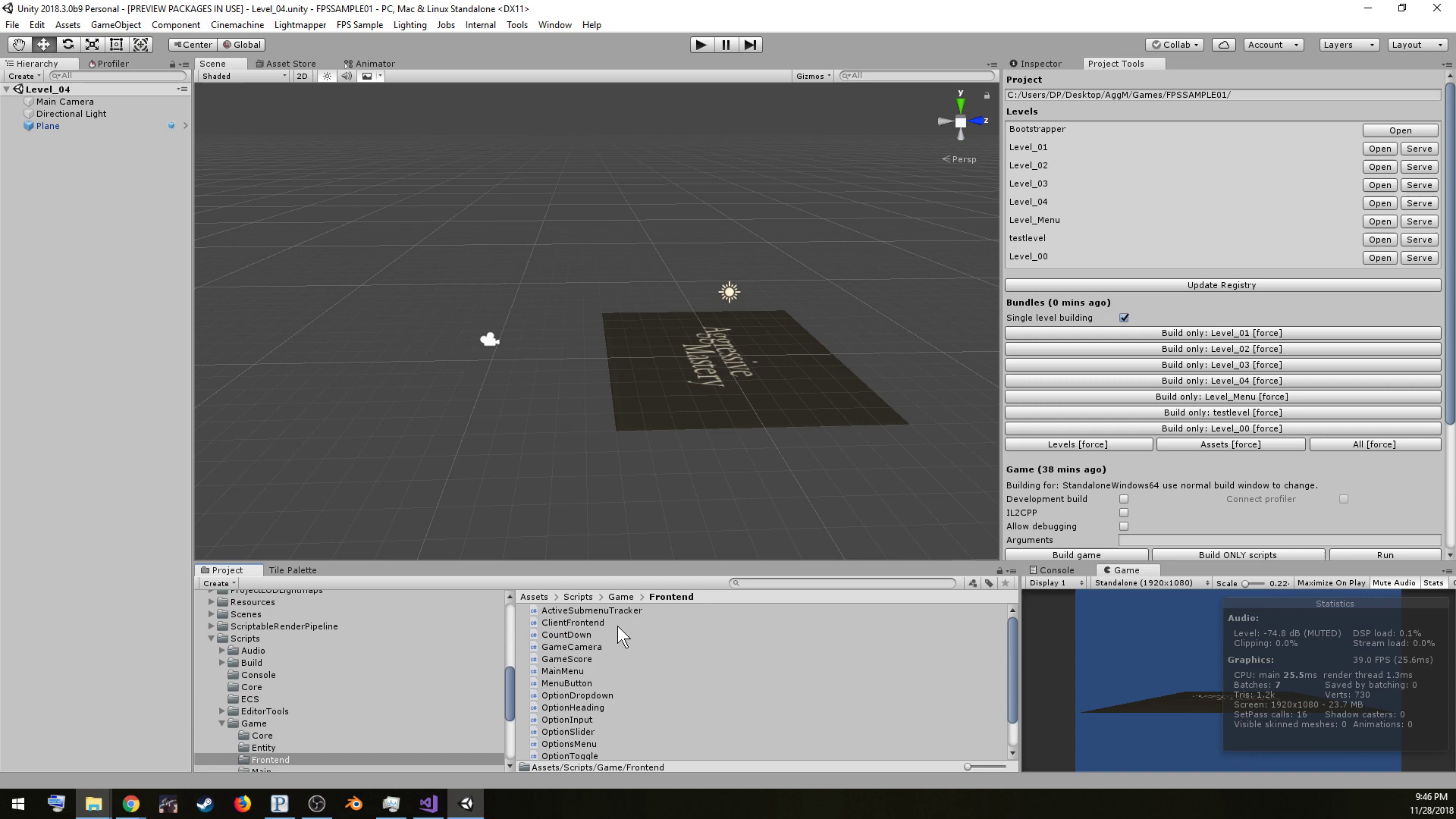
scroll(576, 684, "down", 1)
left_click(571, 636)
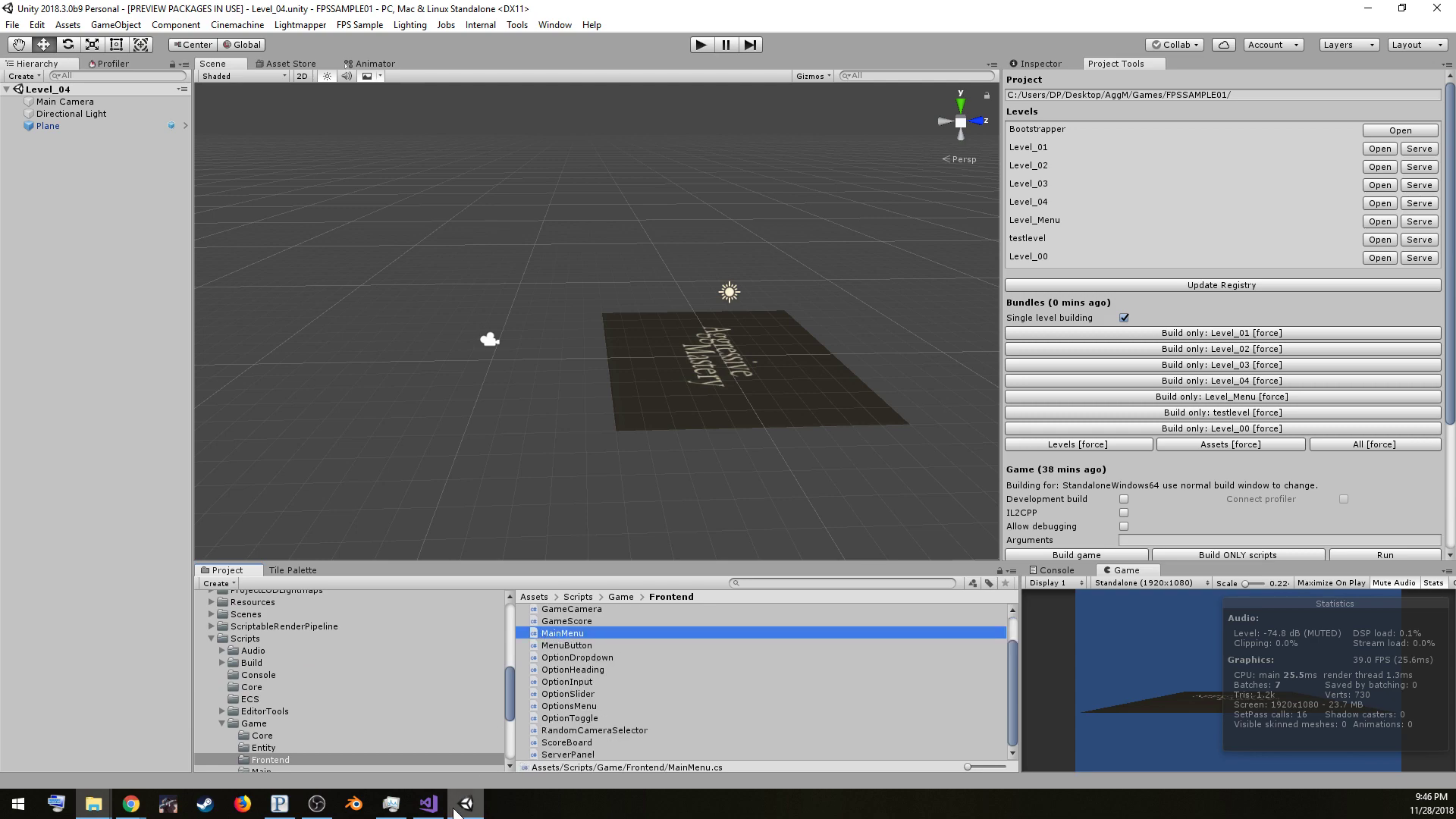
left_click(428, 806)
scroll(410, 530, "up", 20)
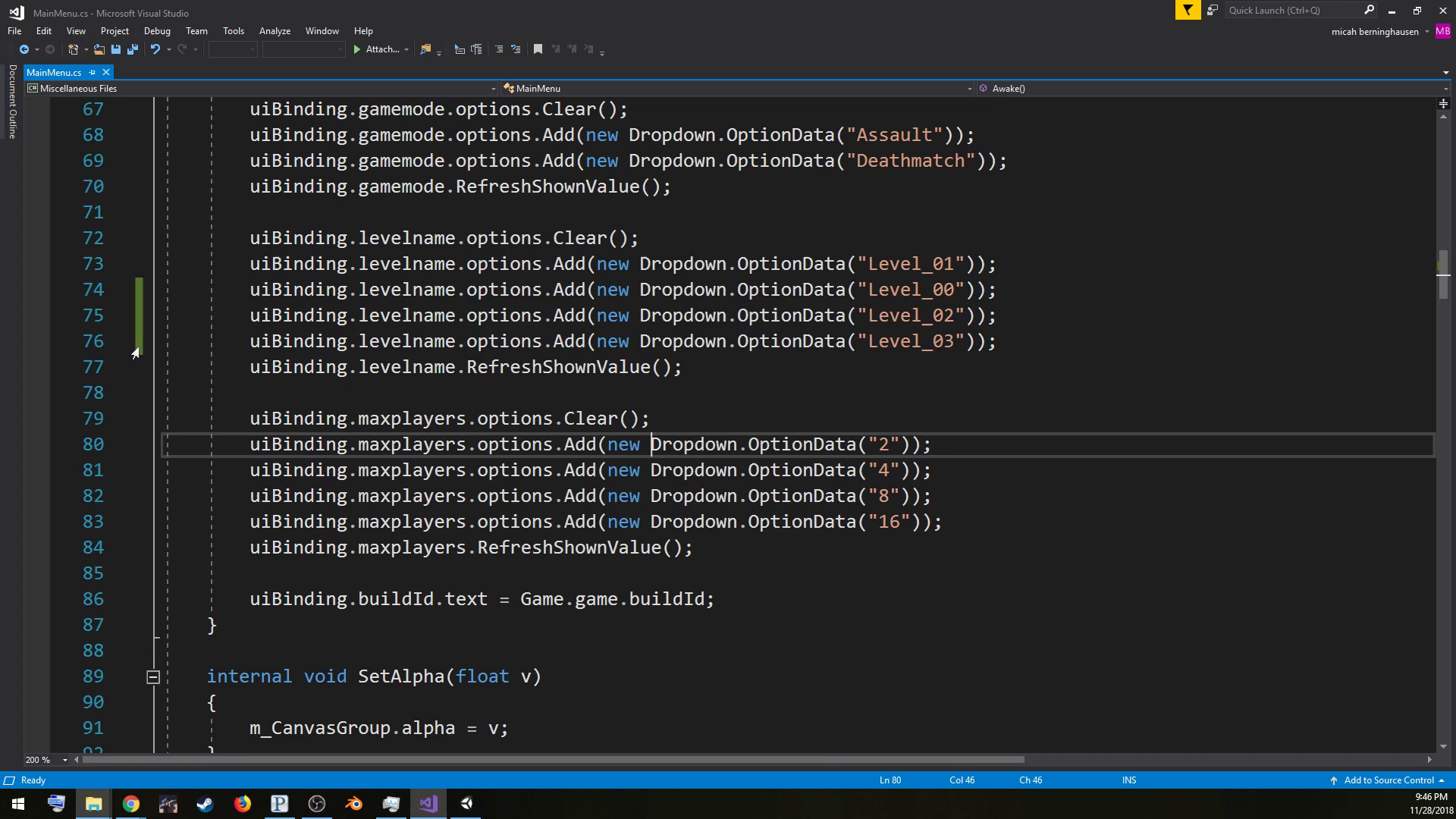
Duplicate the Level_03 dropdown option onto new line 77 and change it to Level_04
left_click(993, 292)
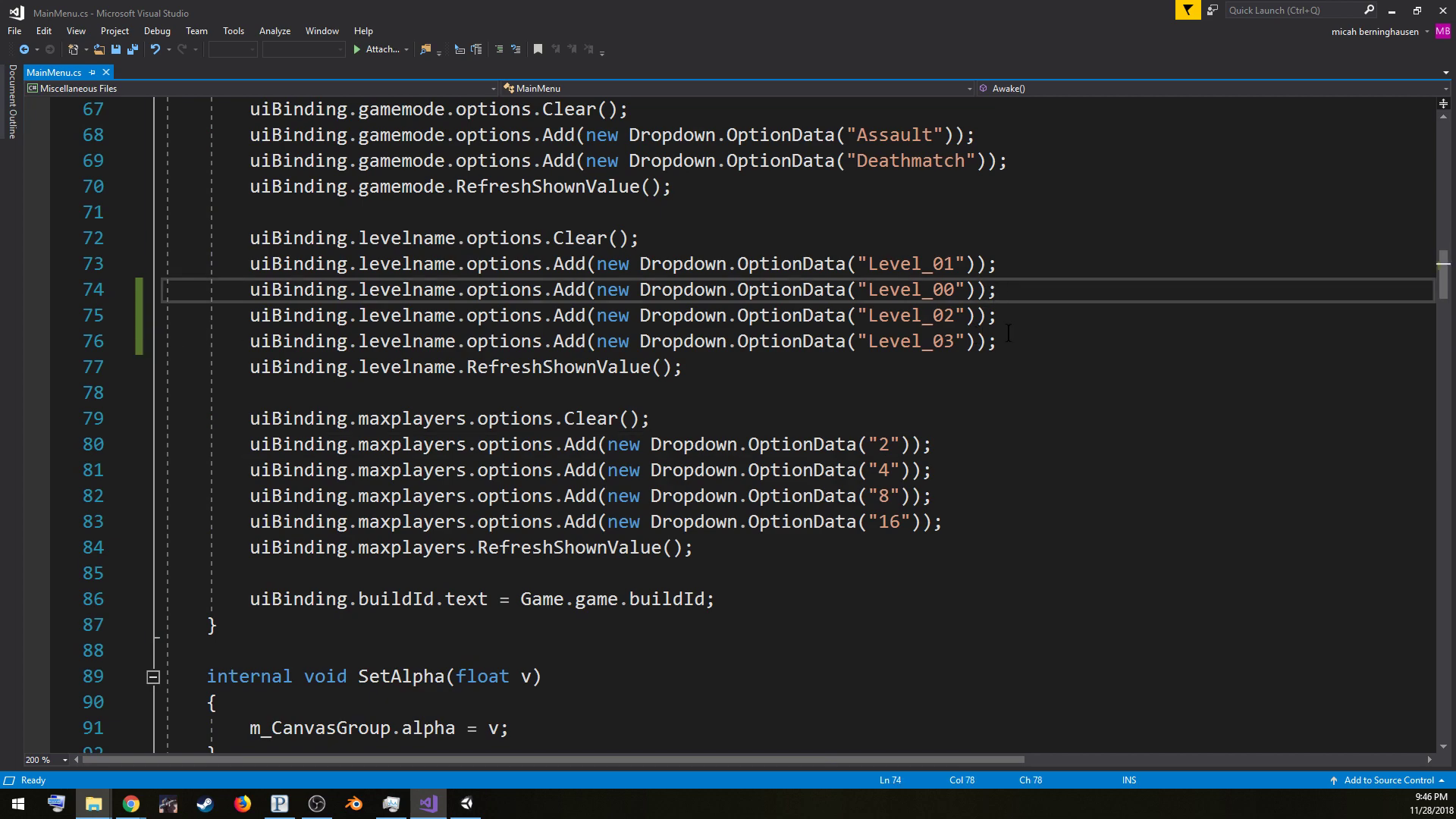
left_click(1015, 340)
key("Return")
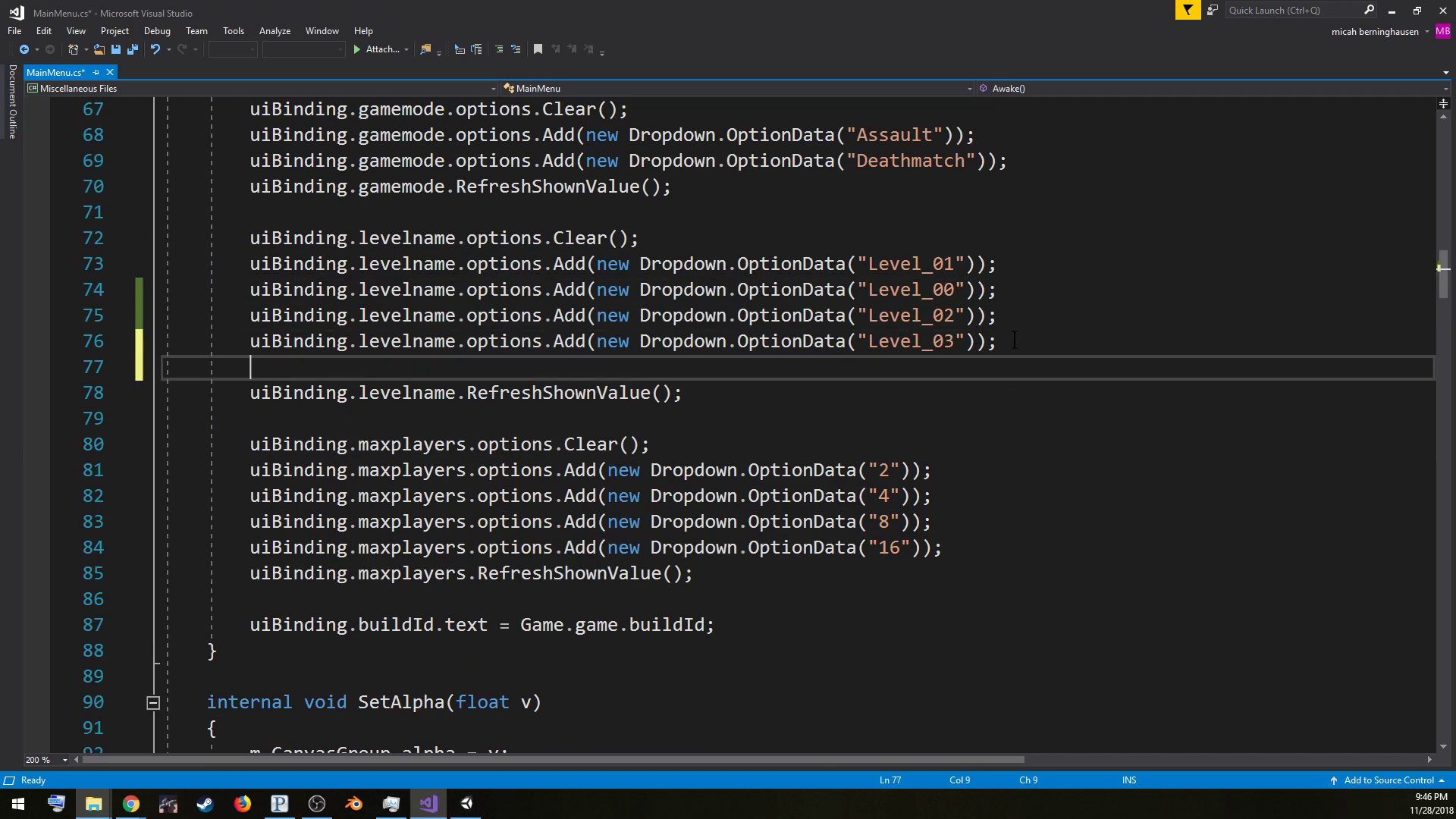
left_click_drag(1000, 342, 252, 340)
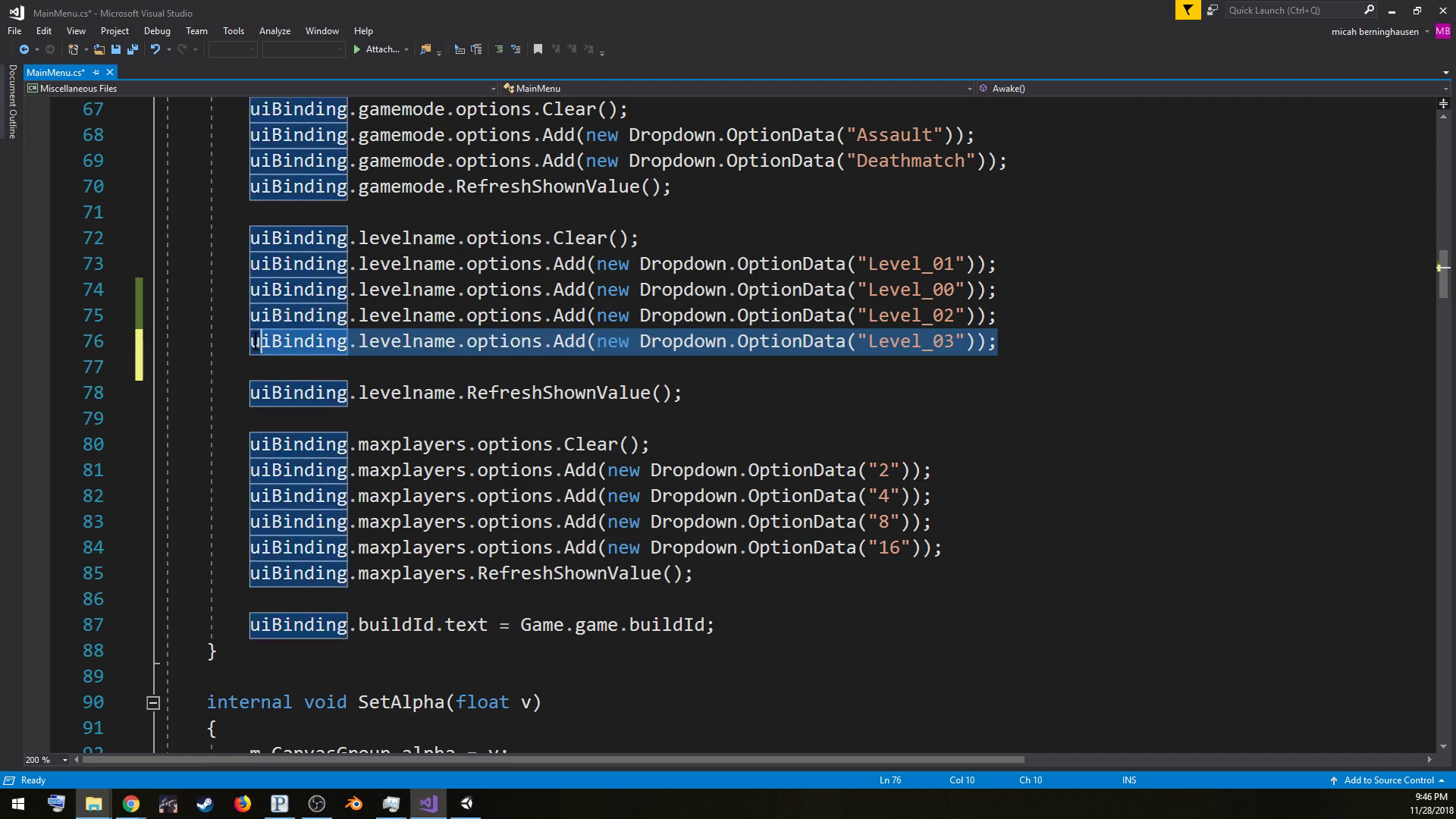
key("ctrl+c")
left_click(383, 369)
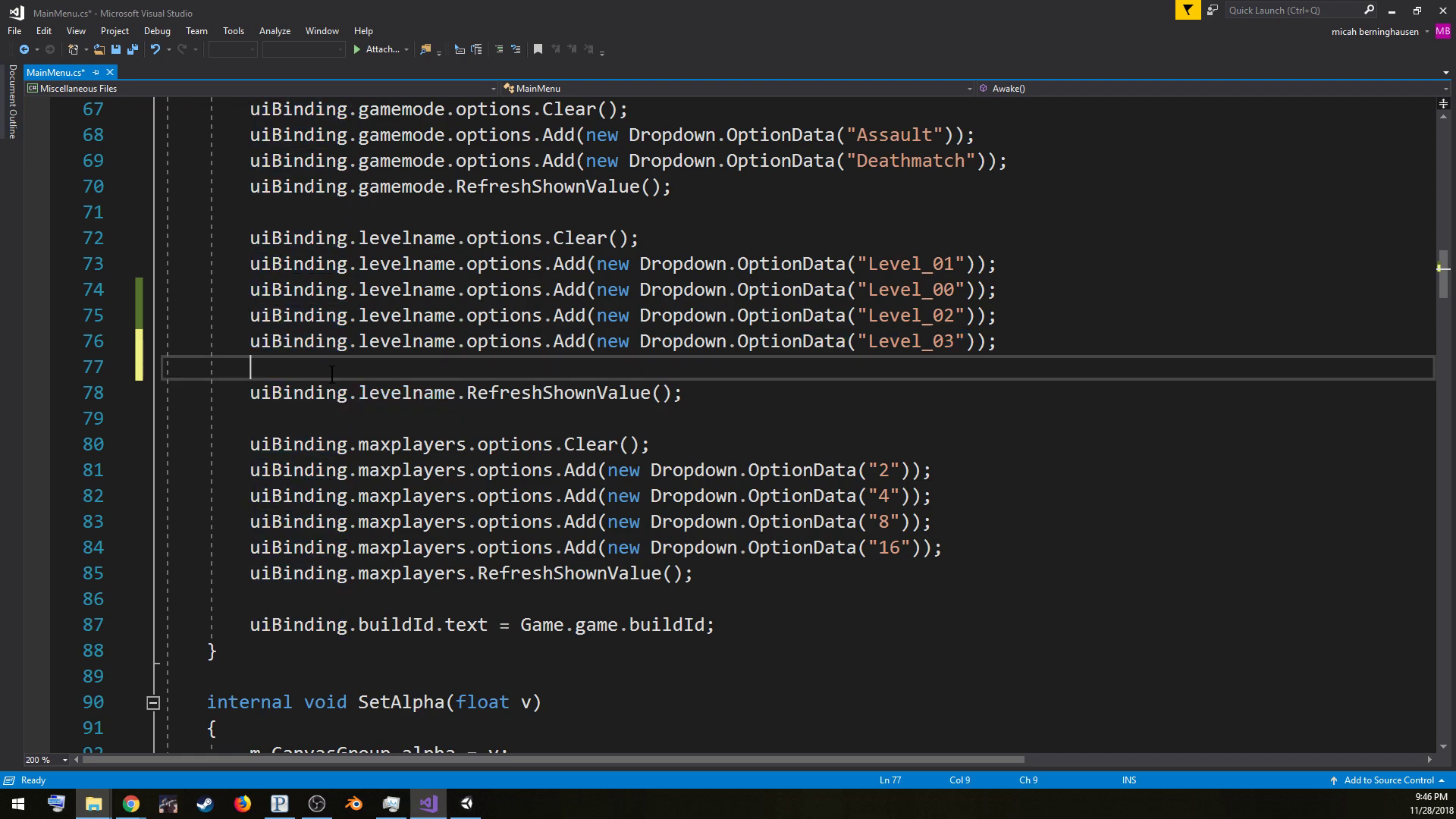
key("ctrl+v")
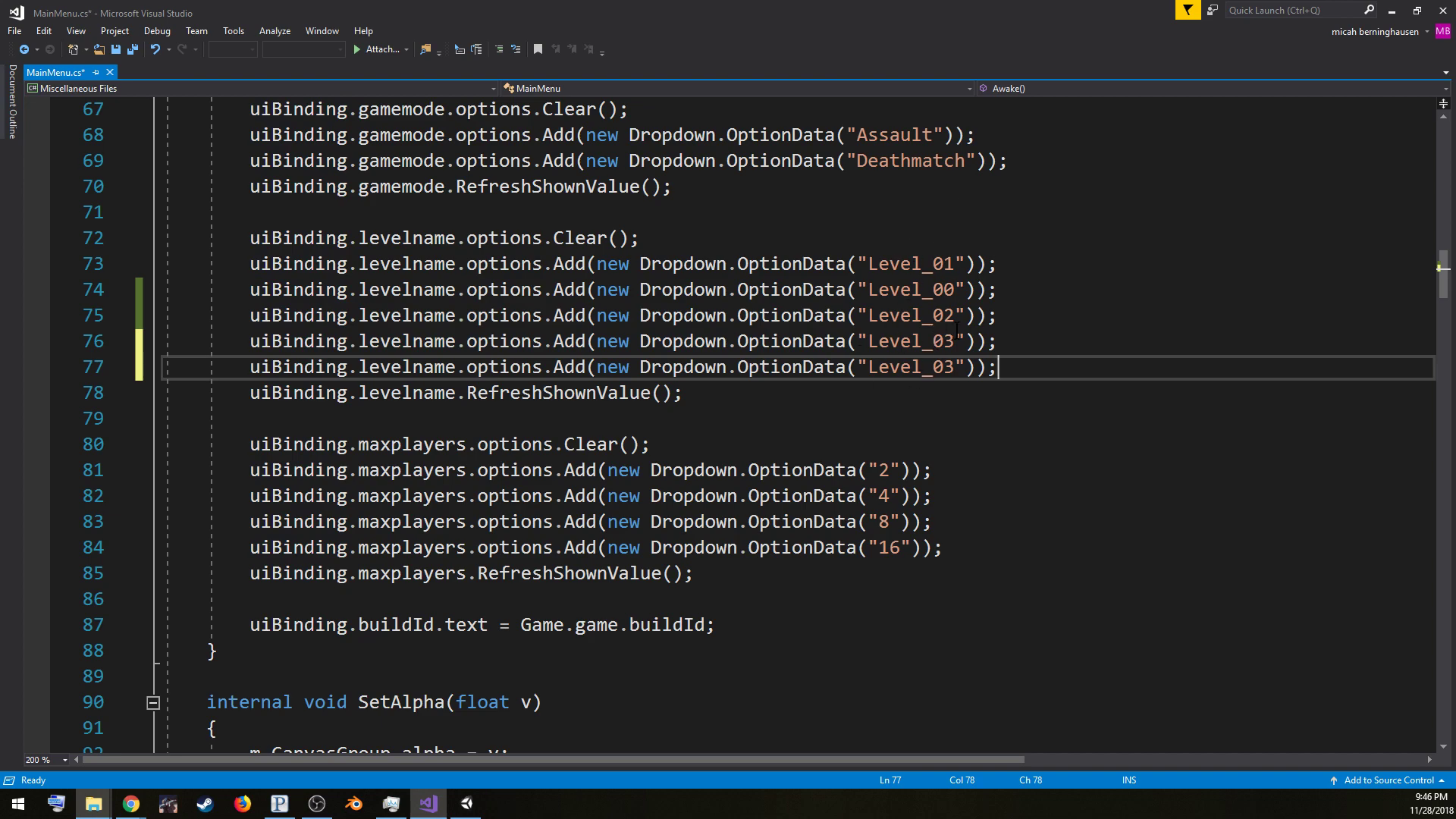
left_click(944, 368)
key("Delete")
type("4")
Look over MainMenu.cs and recheck the level-adding steps page in Chrome
scroll(474, 464, "down", 20)
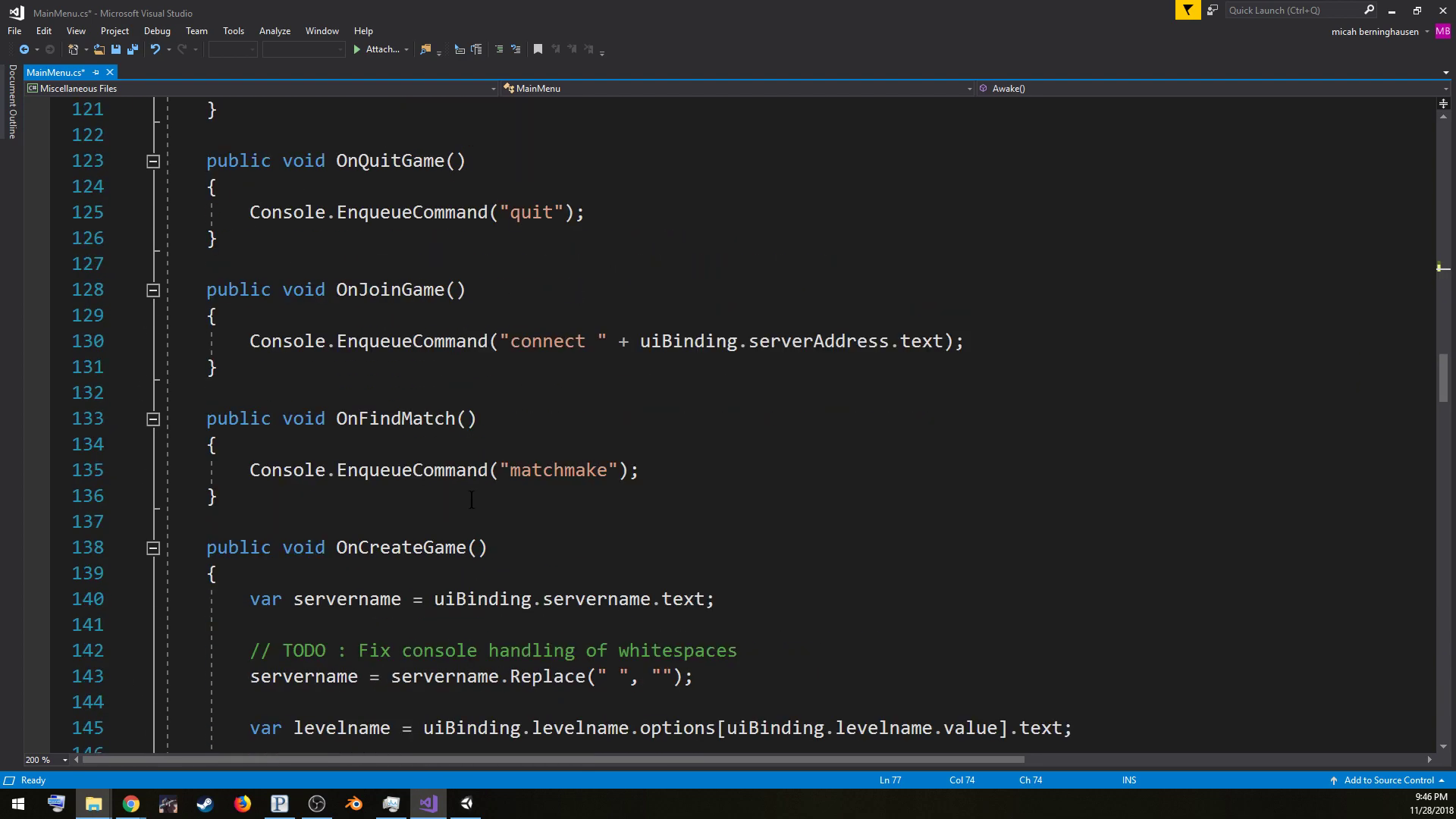
scroll(472, 505, "down", 1)
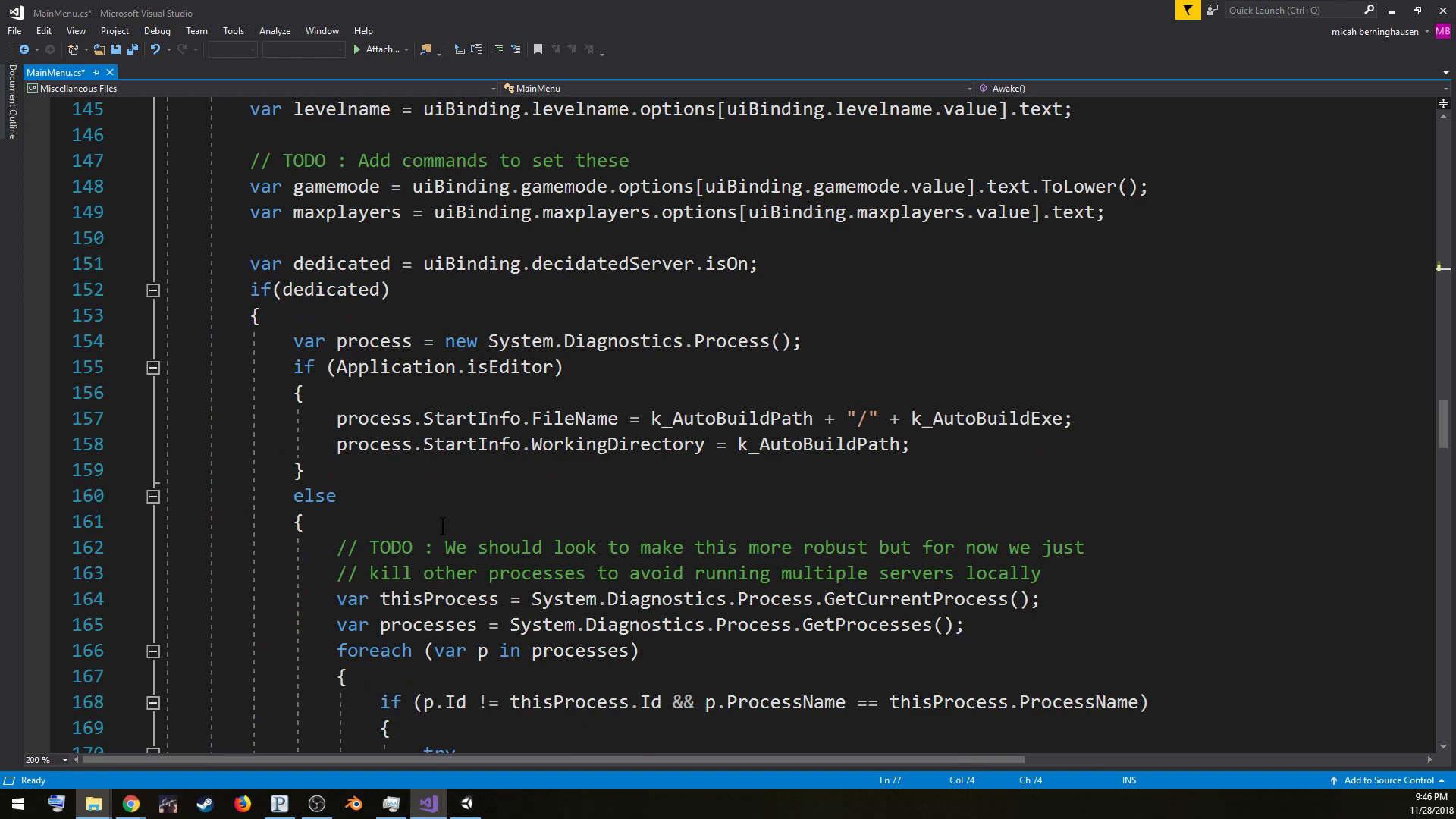
scroll(443, 525, "down", 4)
scroll(536, 436, "up", 2)
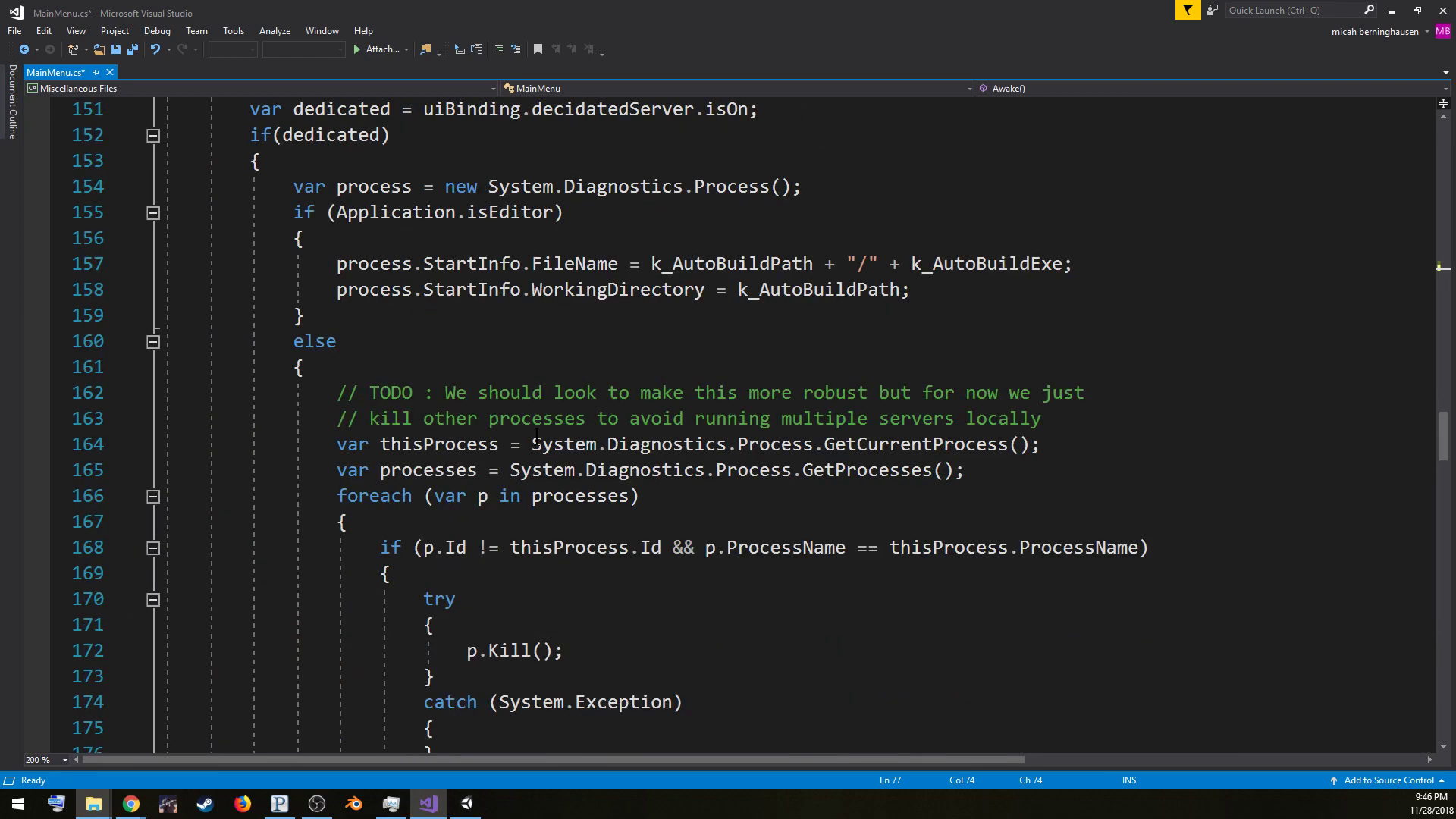
scroll(536, 436, "up", 1)
scroll(576, 524, "down", 5)
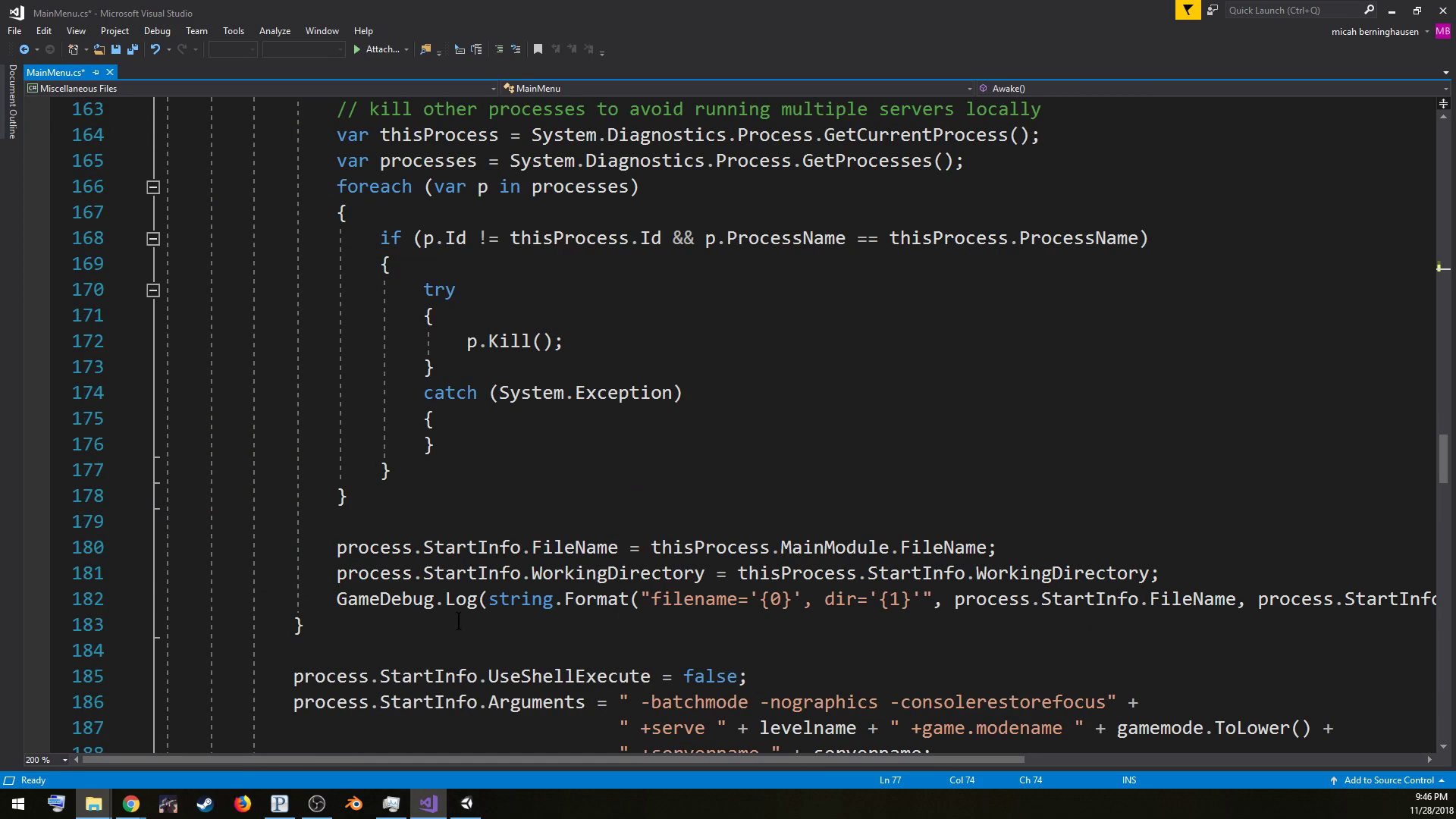
scroll(458, 620, "down", 2)
scroll(339, 612, "down", 2)
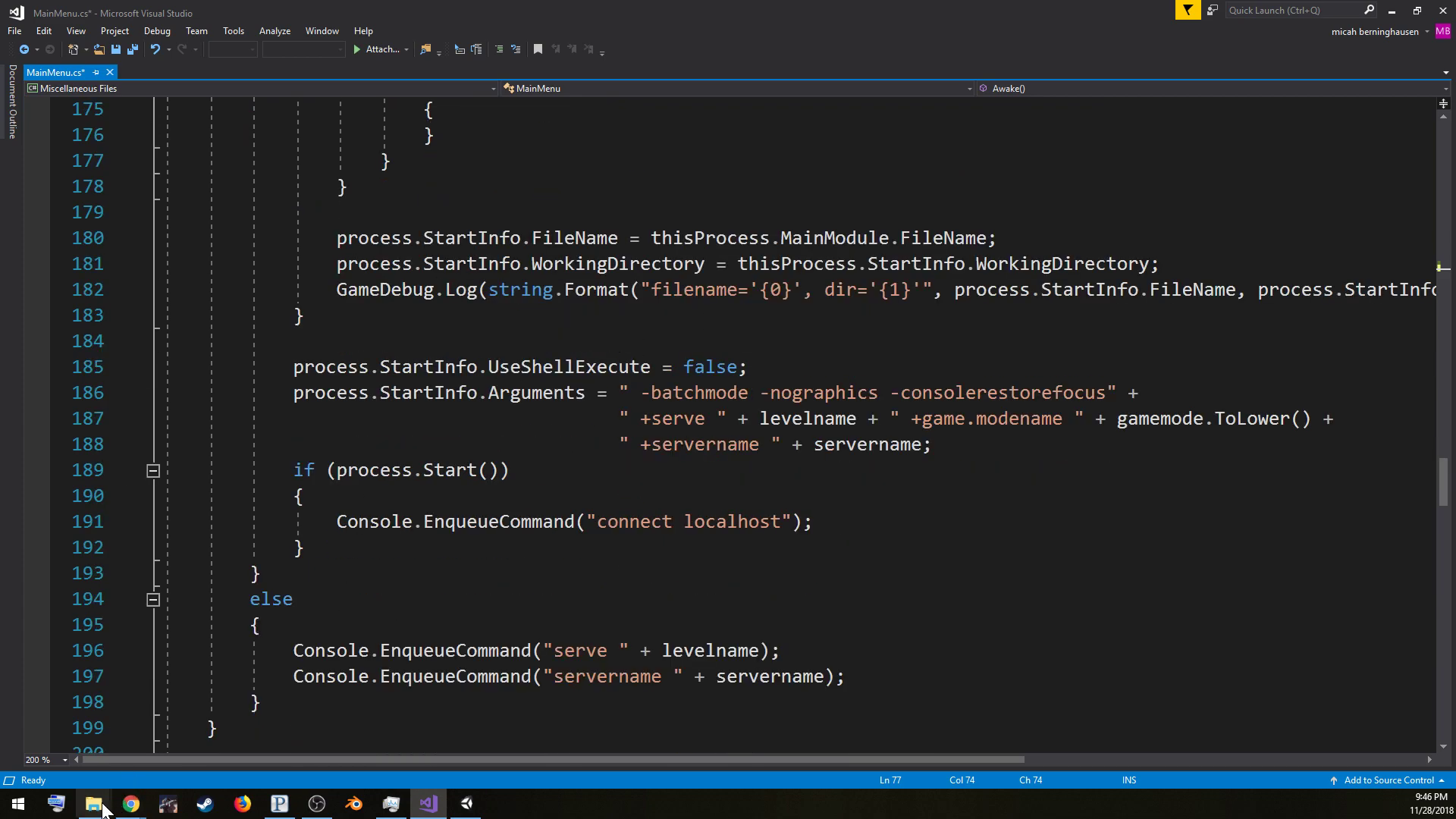
mouse_move(99, 810)
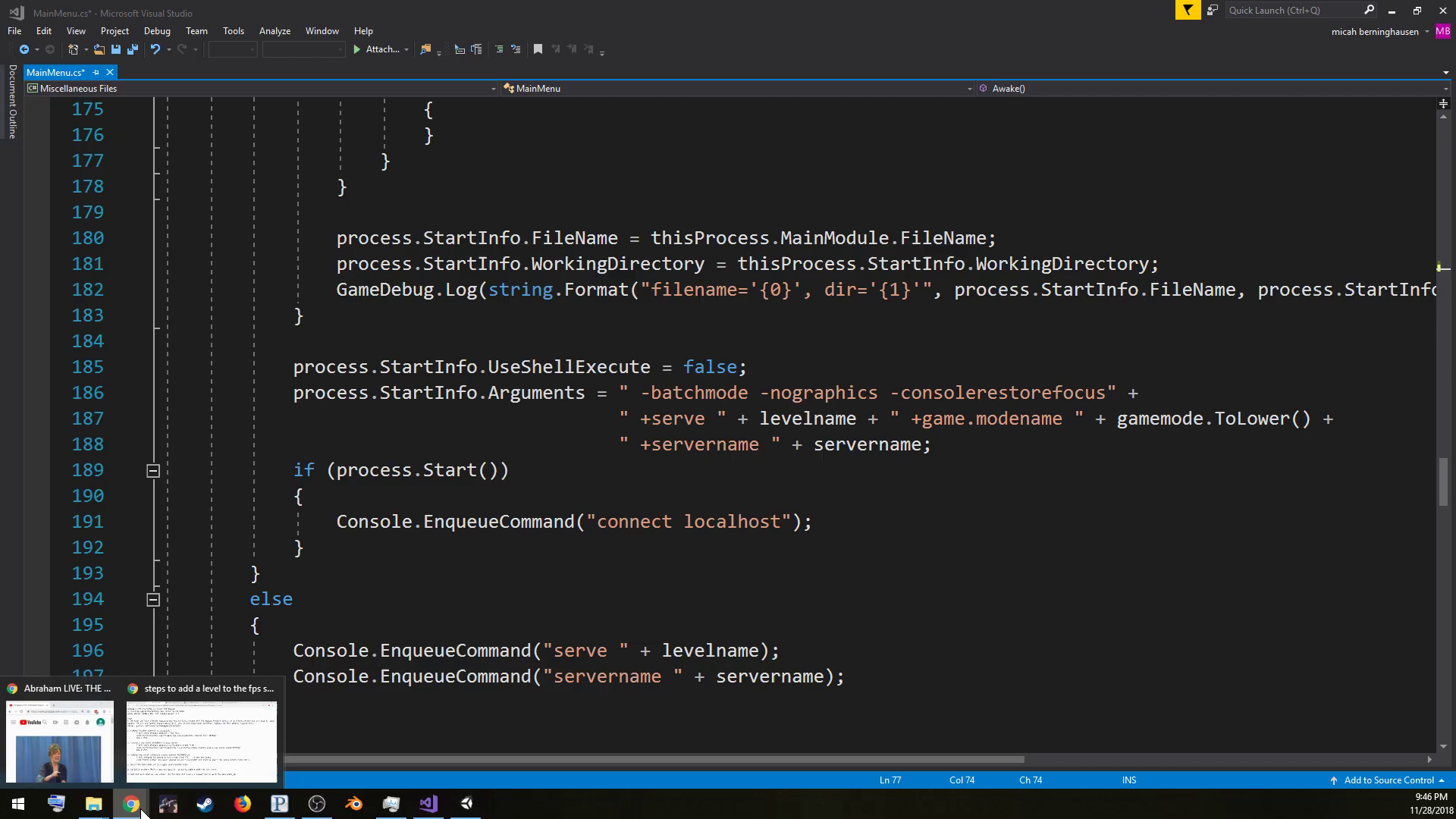
left_click(191, 751)
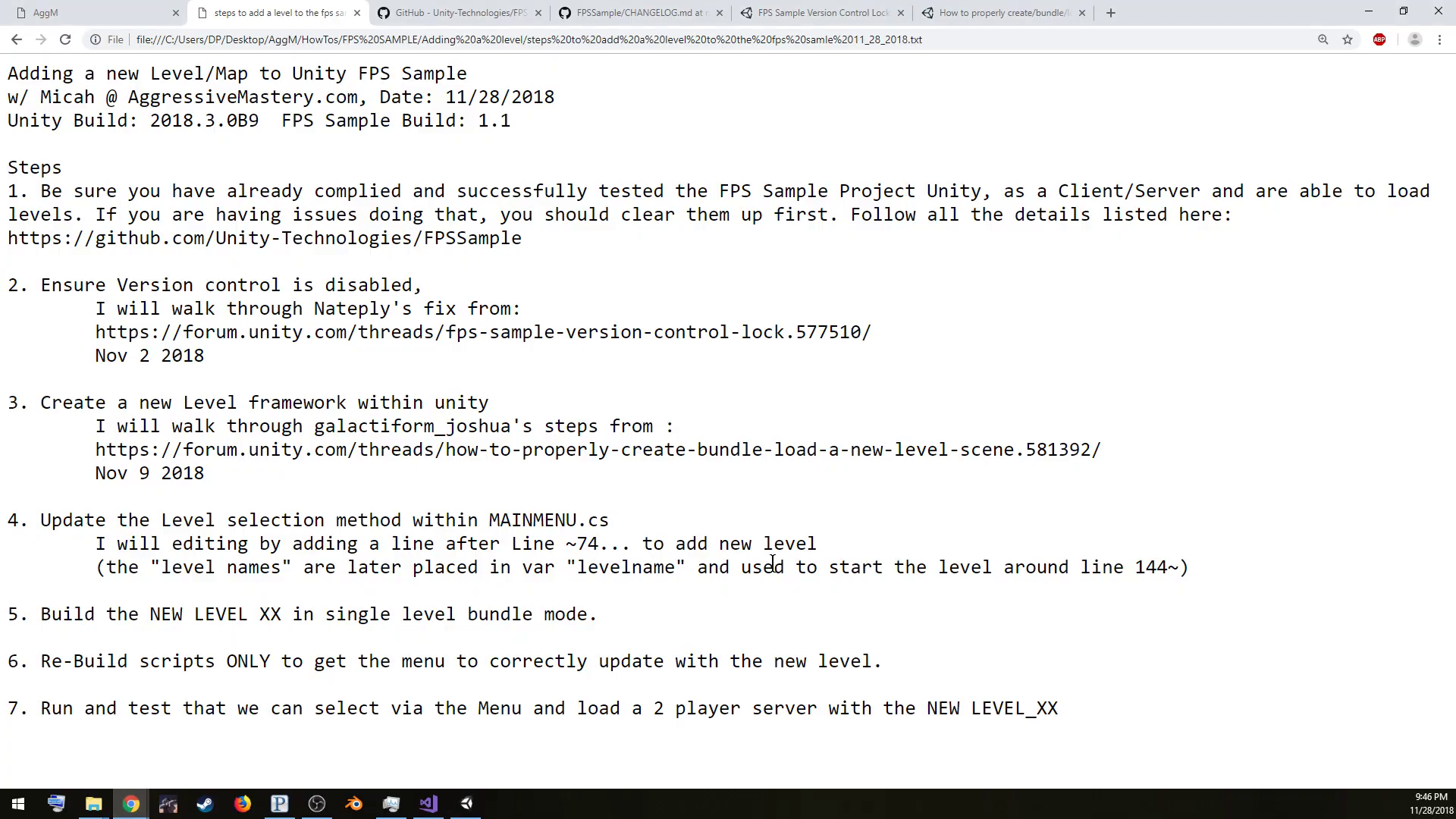
left_click(1368, 12)
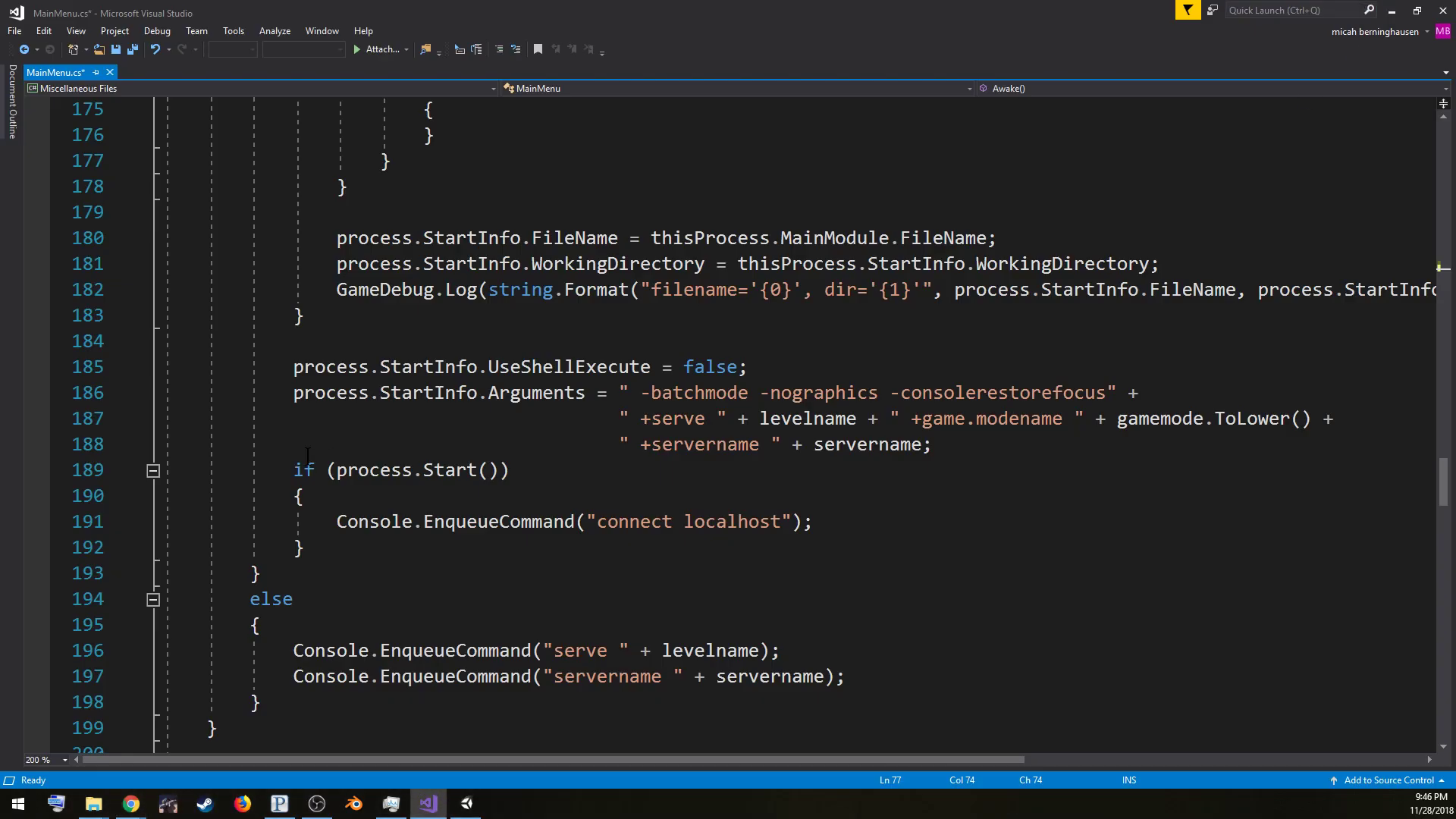
Save all changes to MainMenu.cs with File > Save All
scroll(167, 407, "up", 12)
scroll(167, 407, "up", 3)
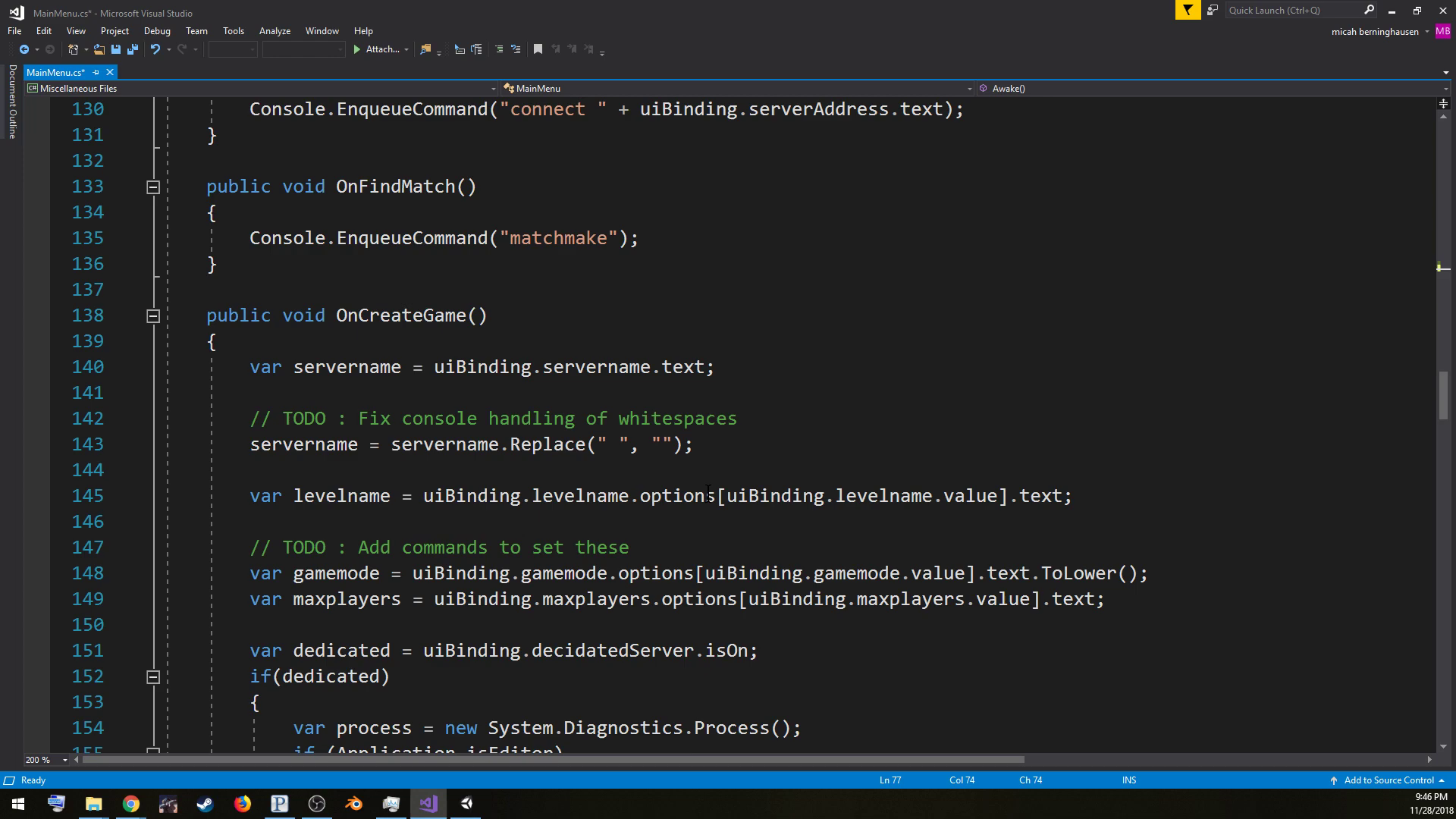
scroll(724, 511, "up", 20)
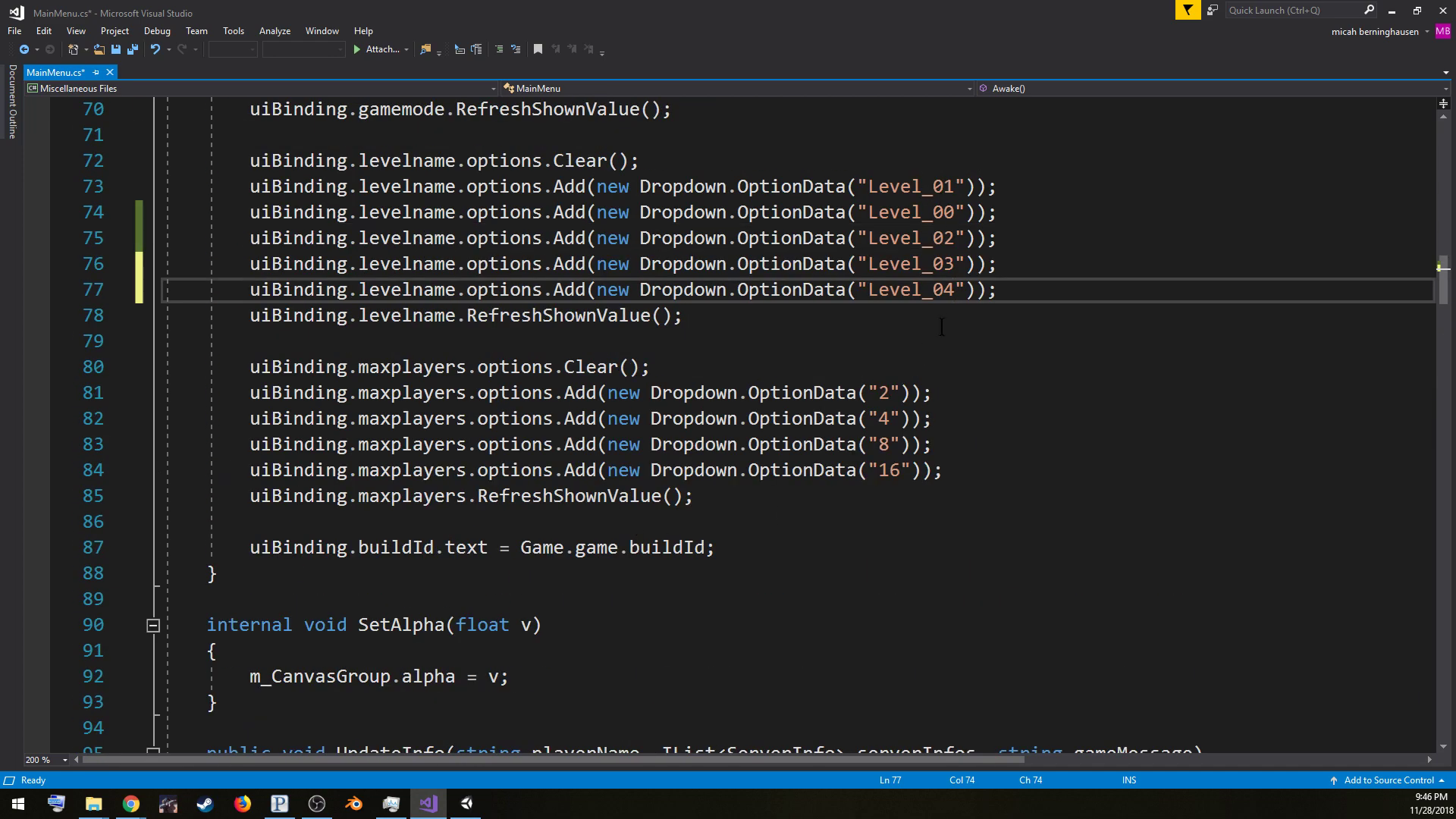
left_click(14, 30)
left_click(71, 203)
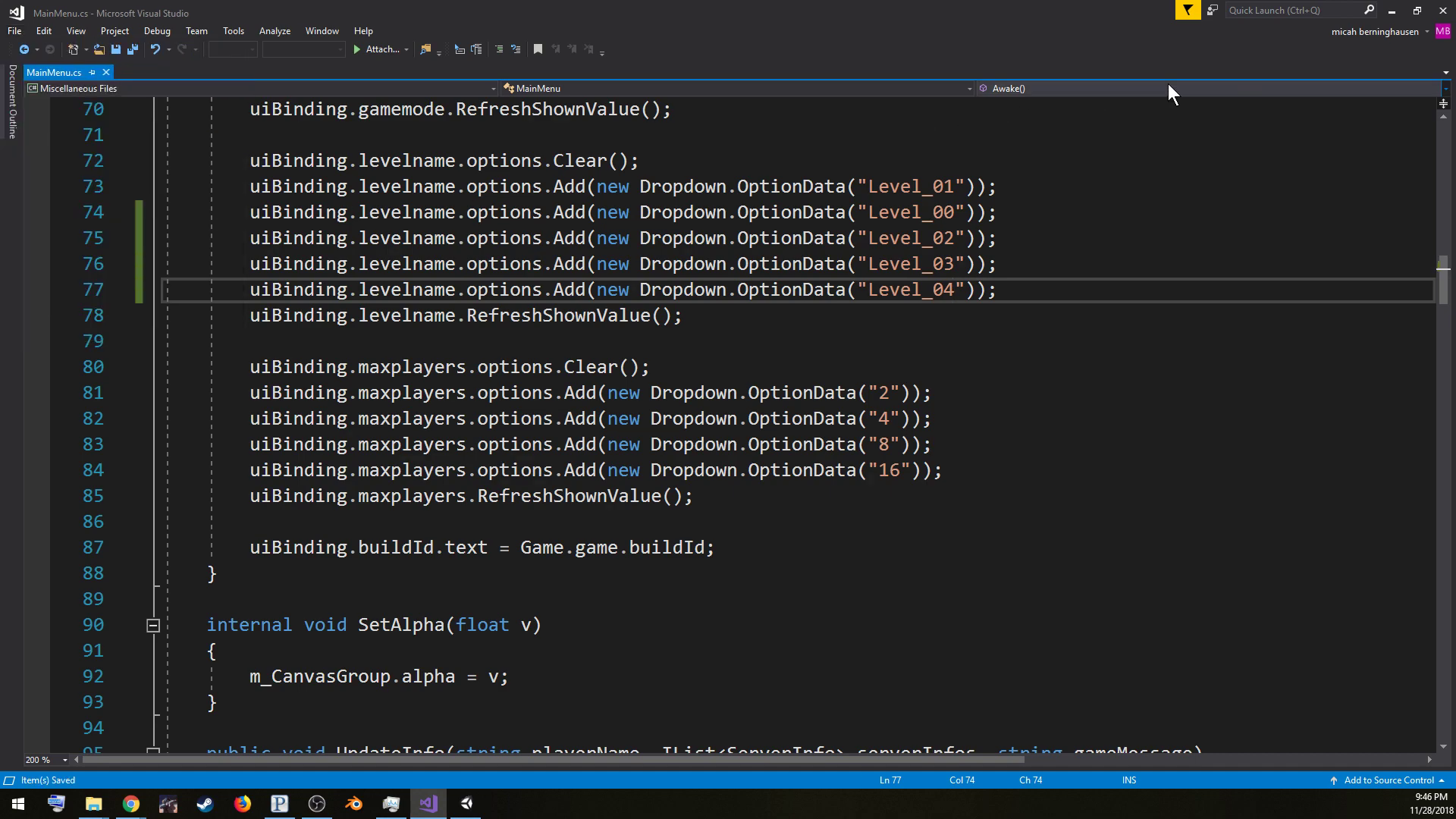
Uncheck Single level building, start a Build ONLY scripts player build, then view the Chrome steps notes
left_click(1391, 13)
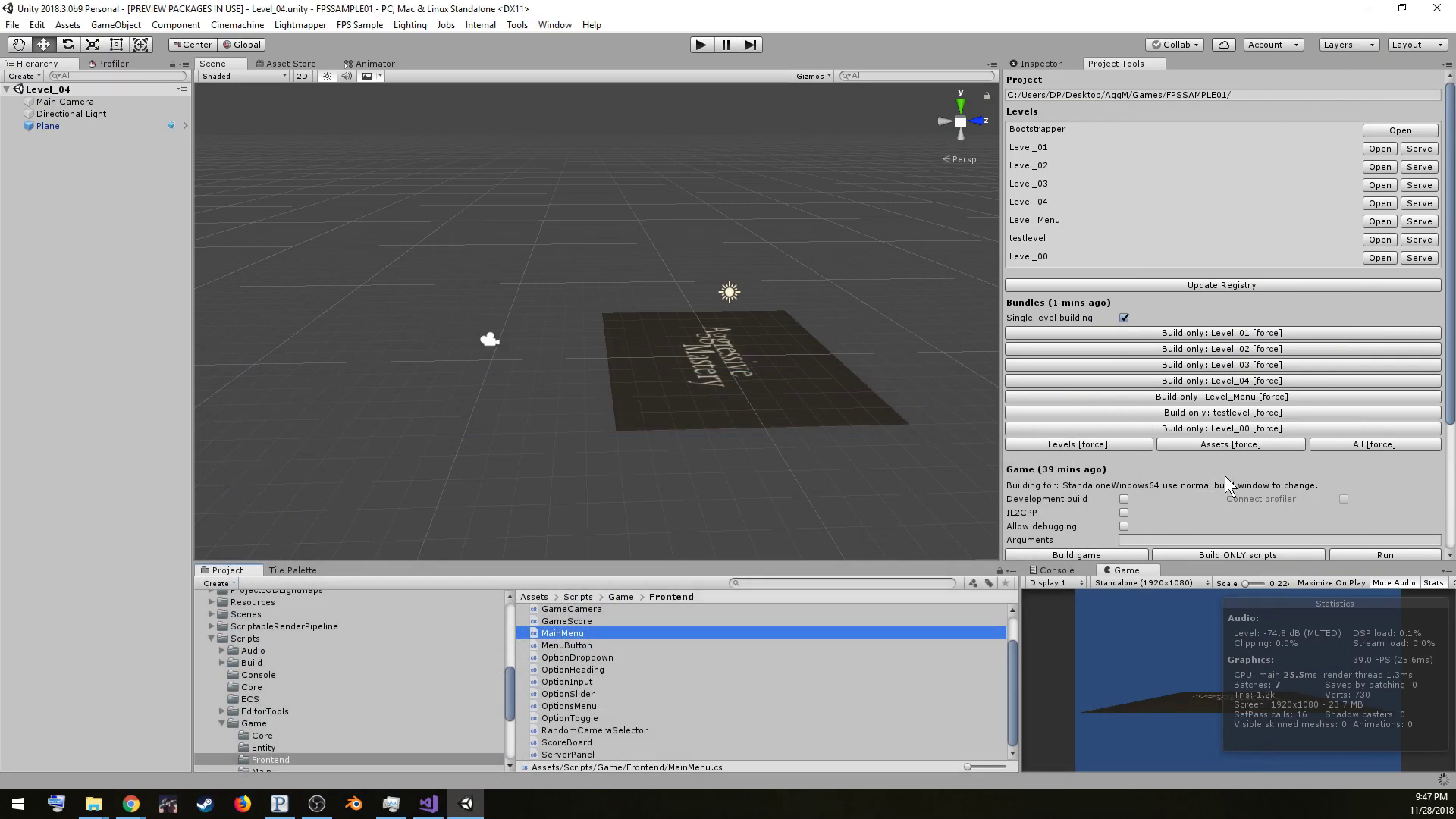
scroll(1198, 470, "down", 3)
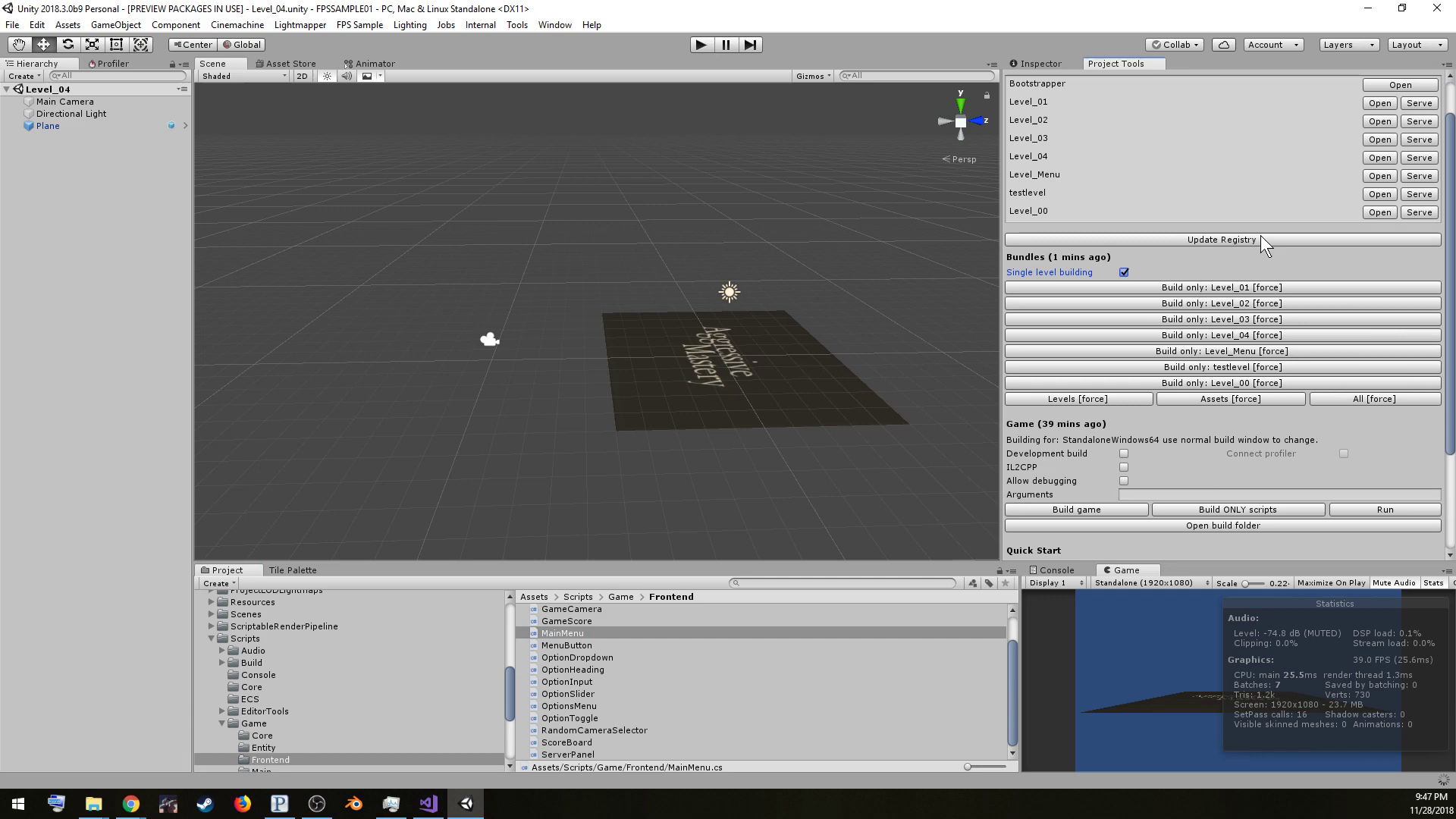
left_click(1125, 273)
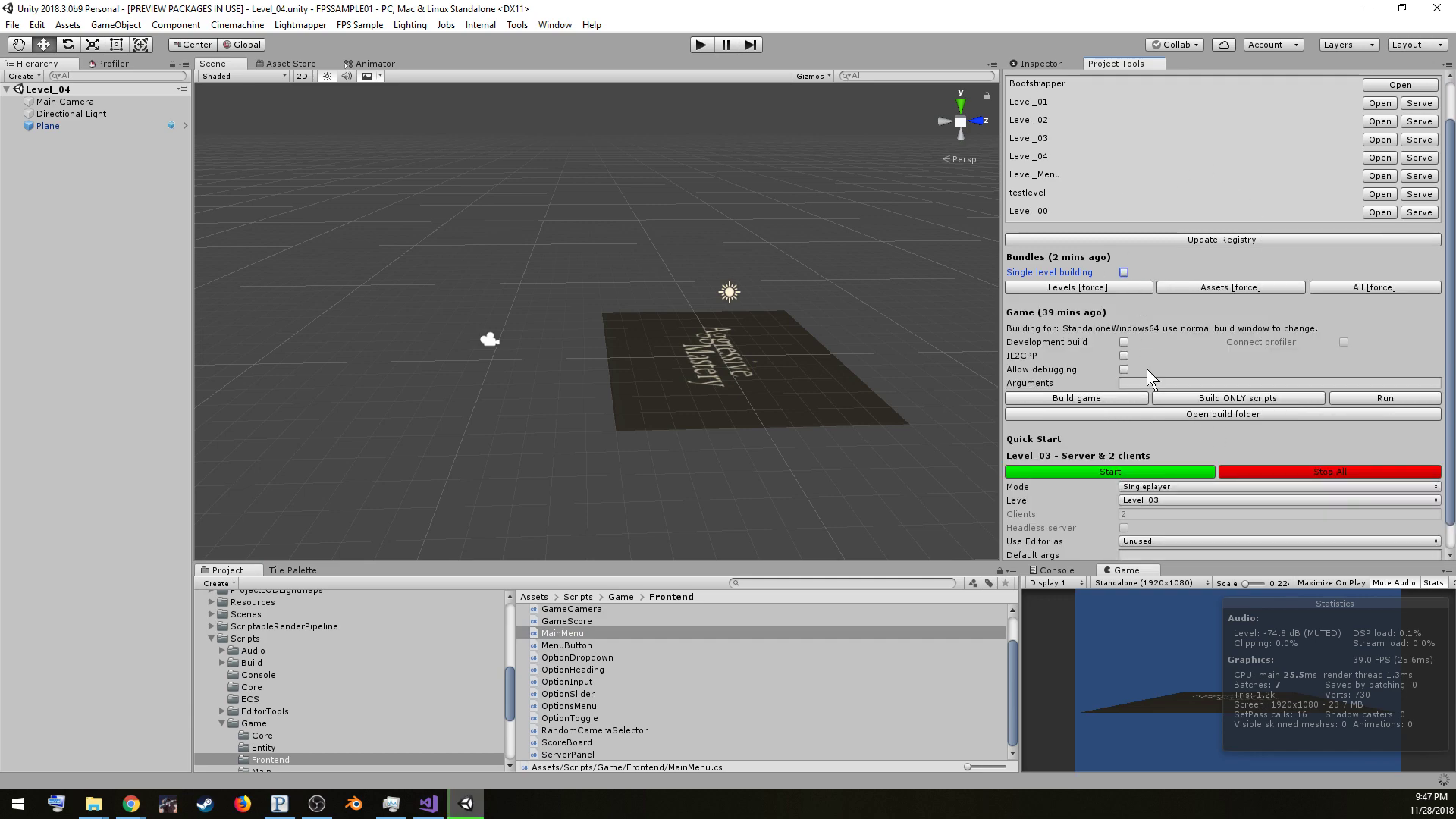
scroll(1161, 304, "down", 1)
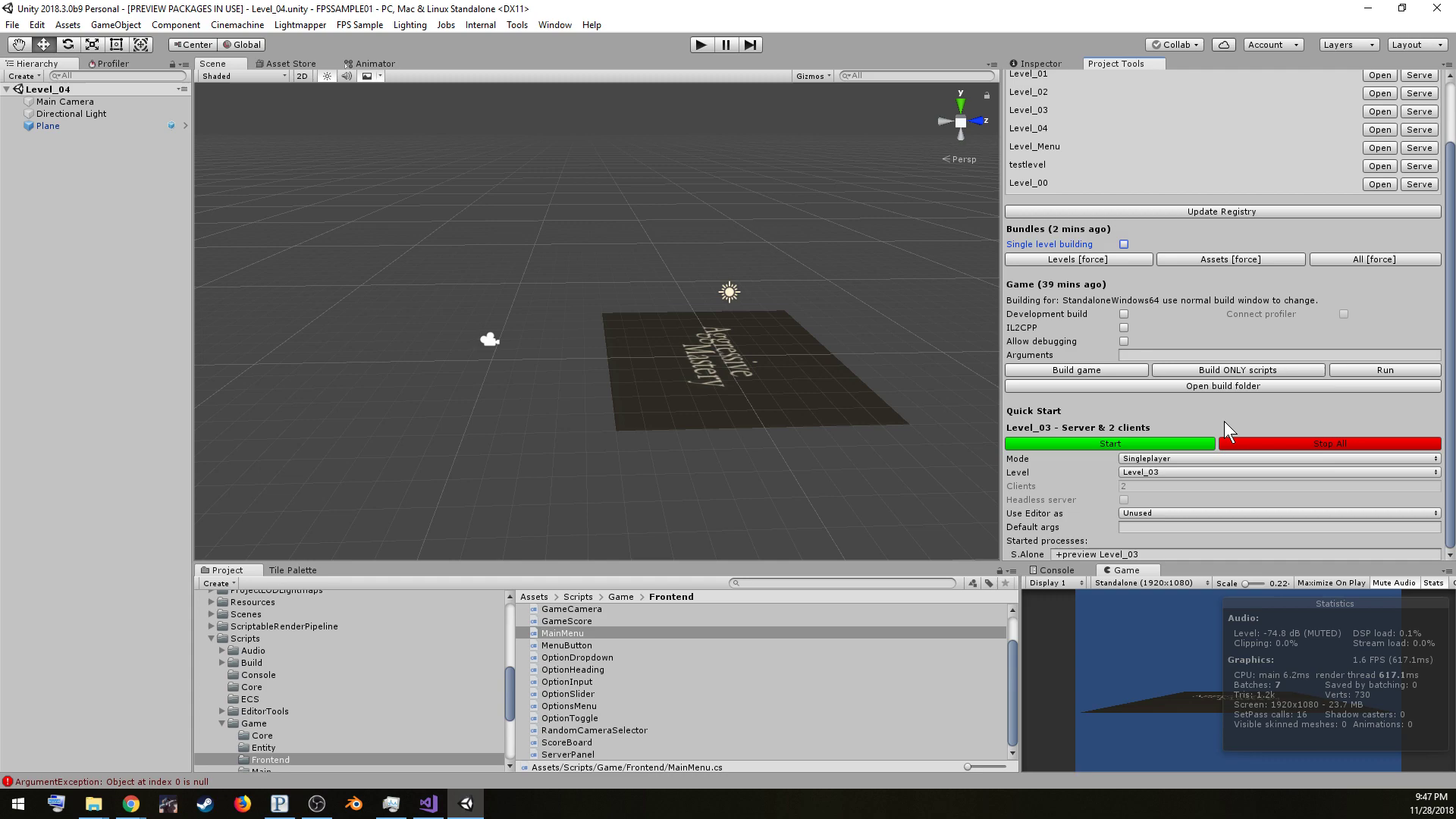
left_click(1214, 369)
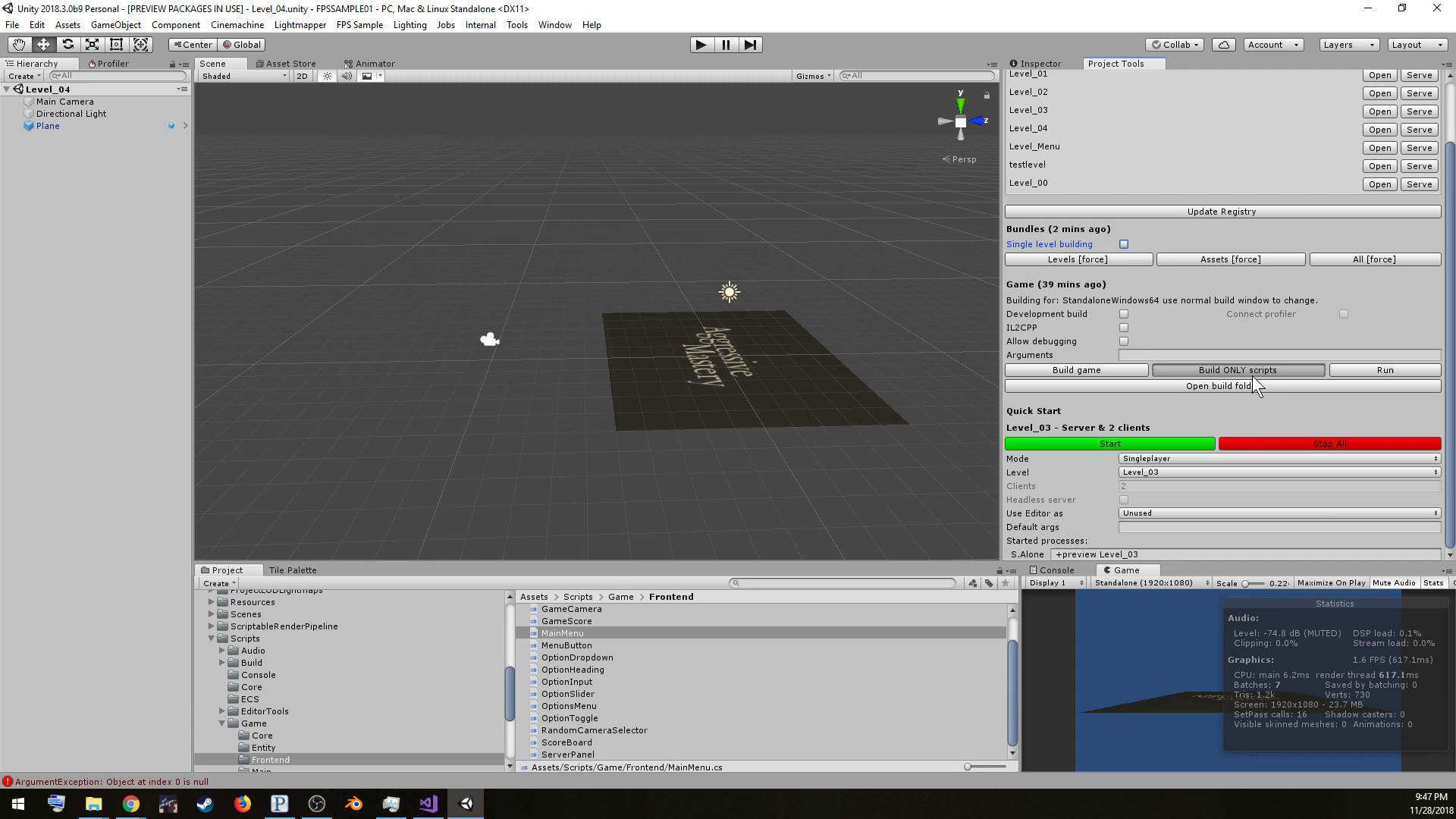
left_click(1251, 373)
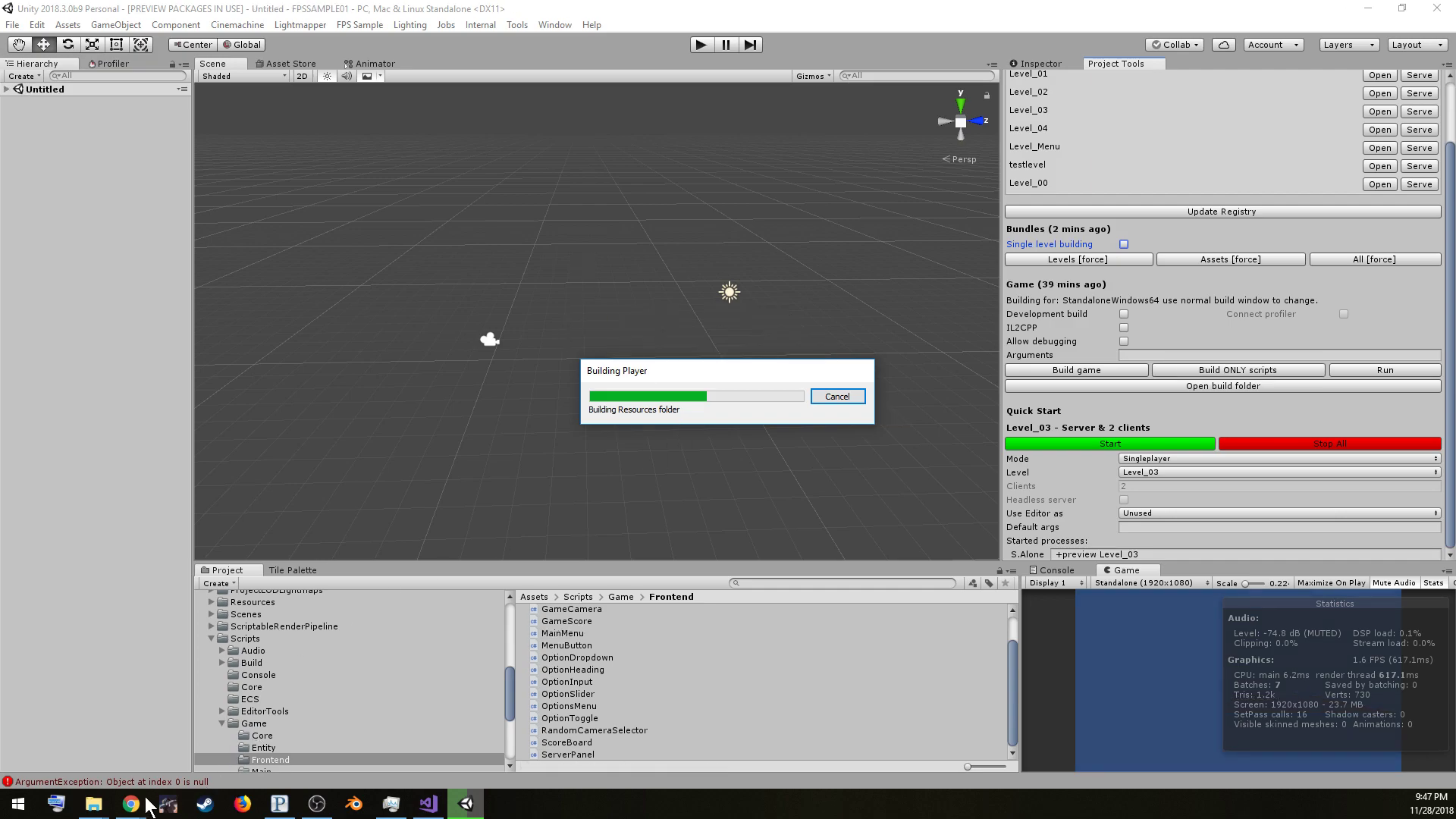
mouse_move(132, 803)
left_click(215, 748)
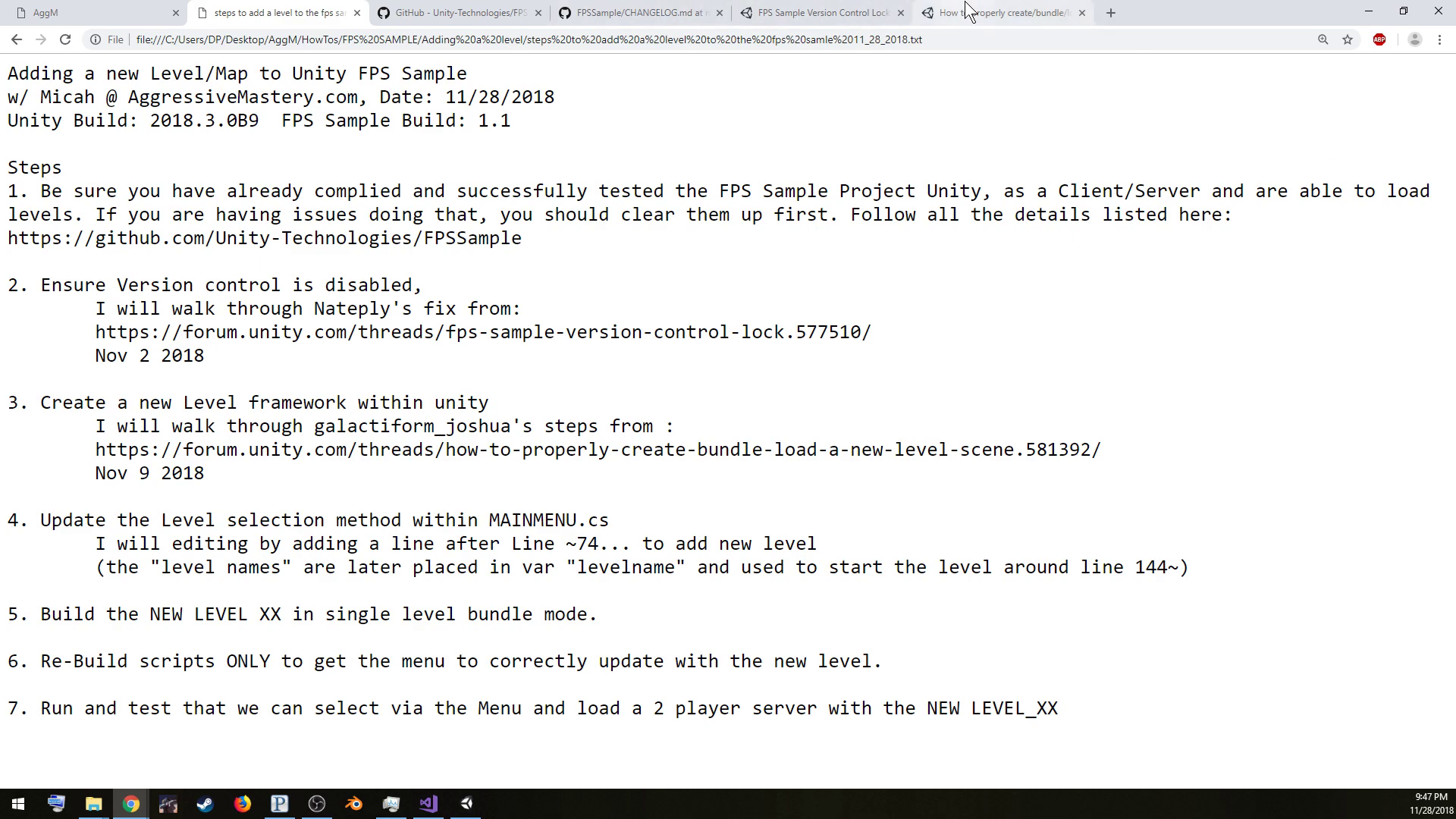
Glance at the 'How to properly create/bundle' forum thread, then minimize Chrome
left_click(941, 22)
left_click(1368, 11)
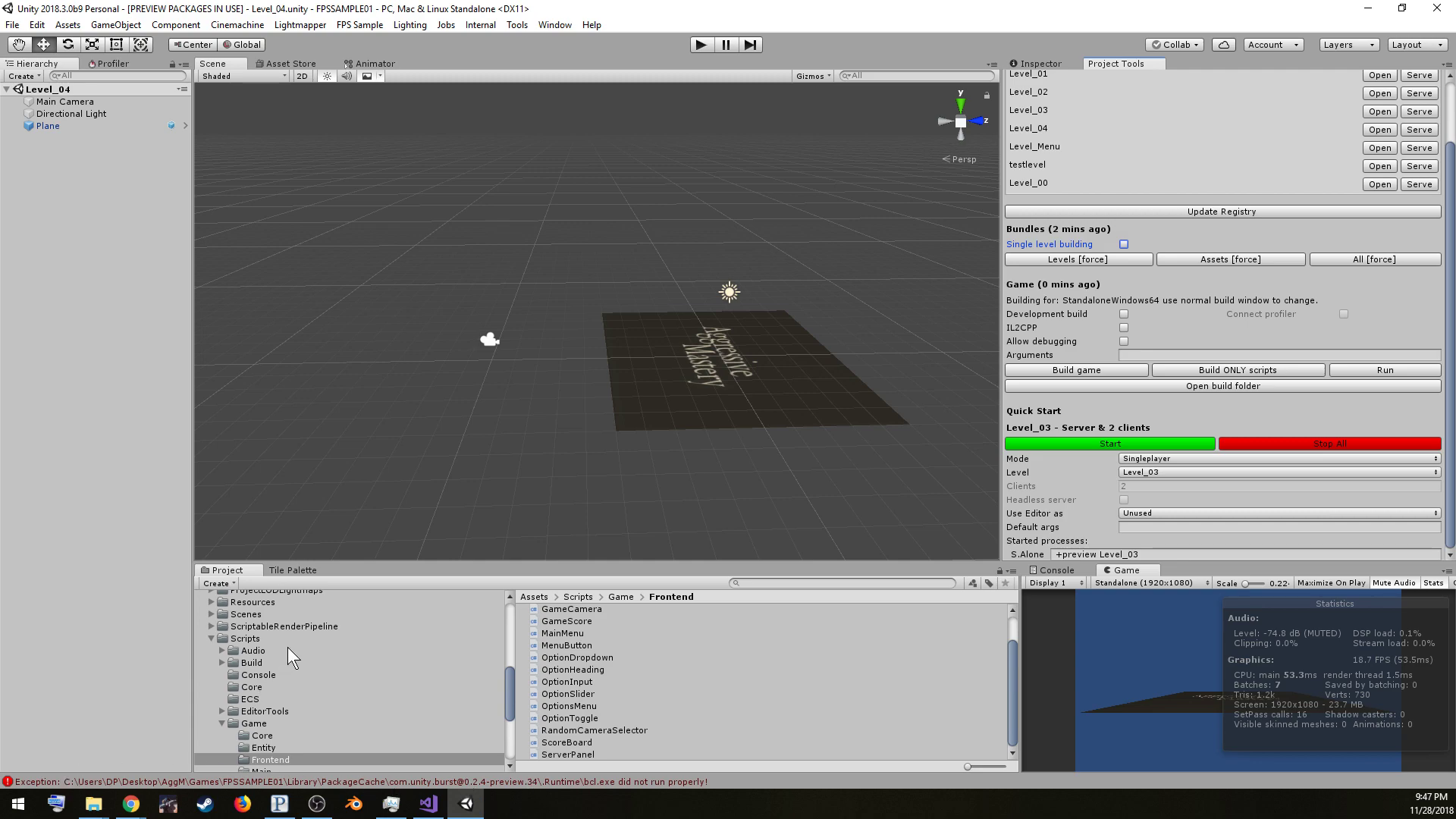
Widen the Console to read the build errors, then open the AutoBuild output folder
left_click(1053, 573)
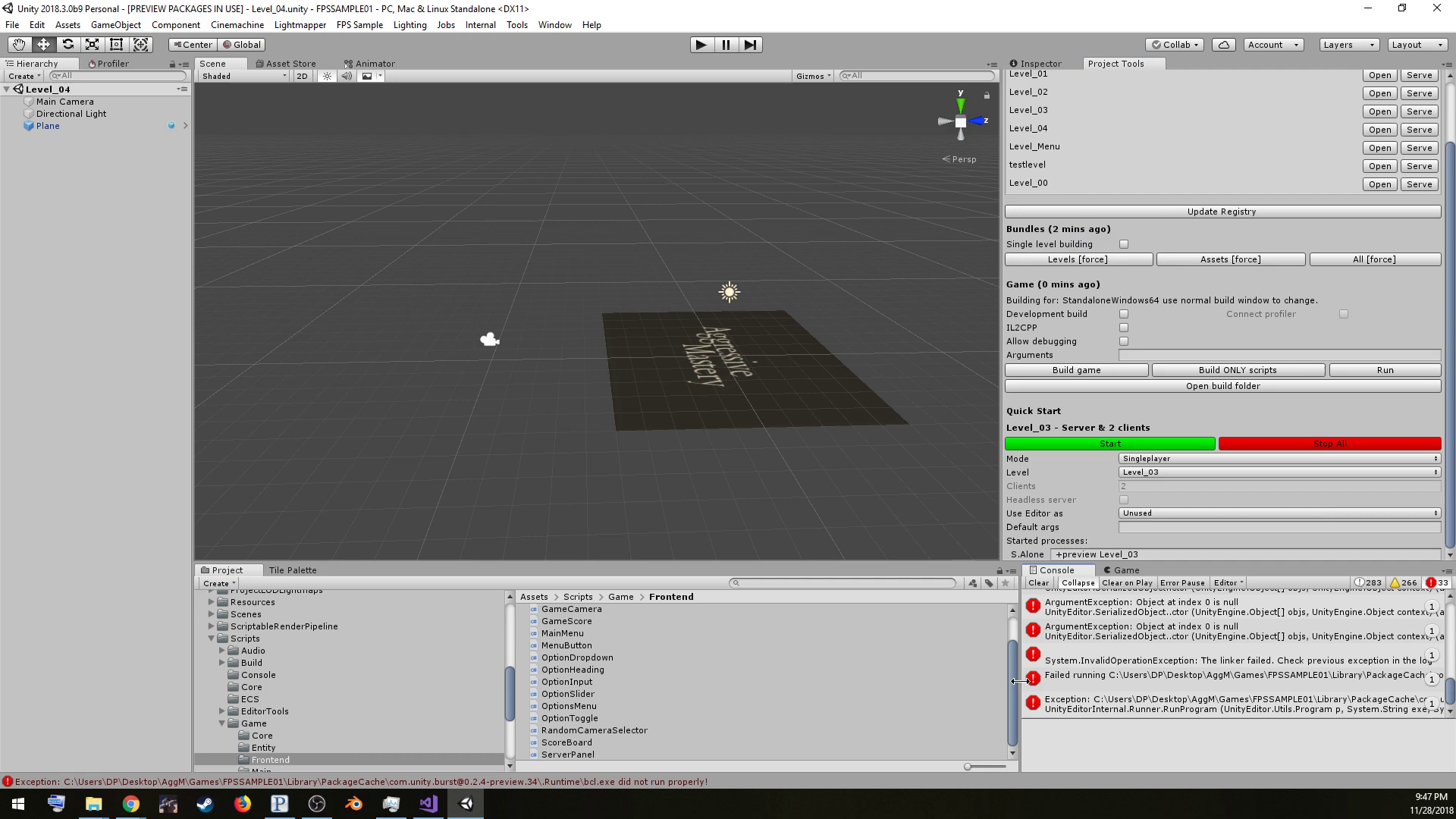
left_click_drag(1019, 680, 834, 686)
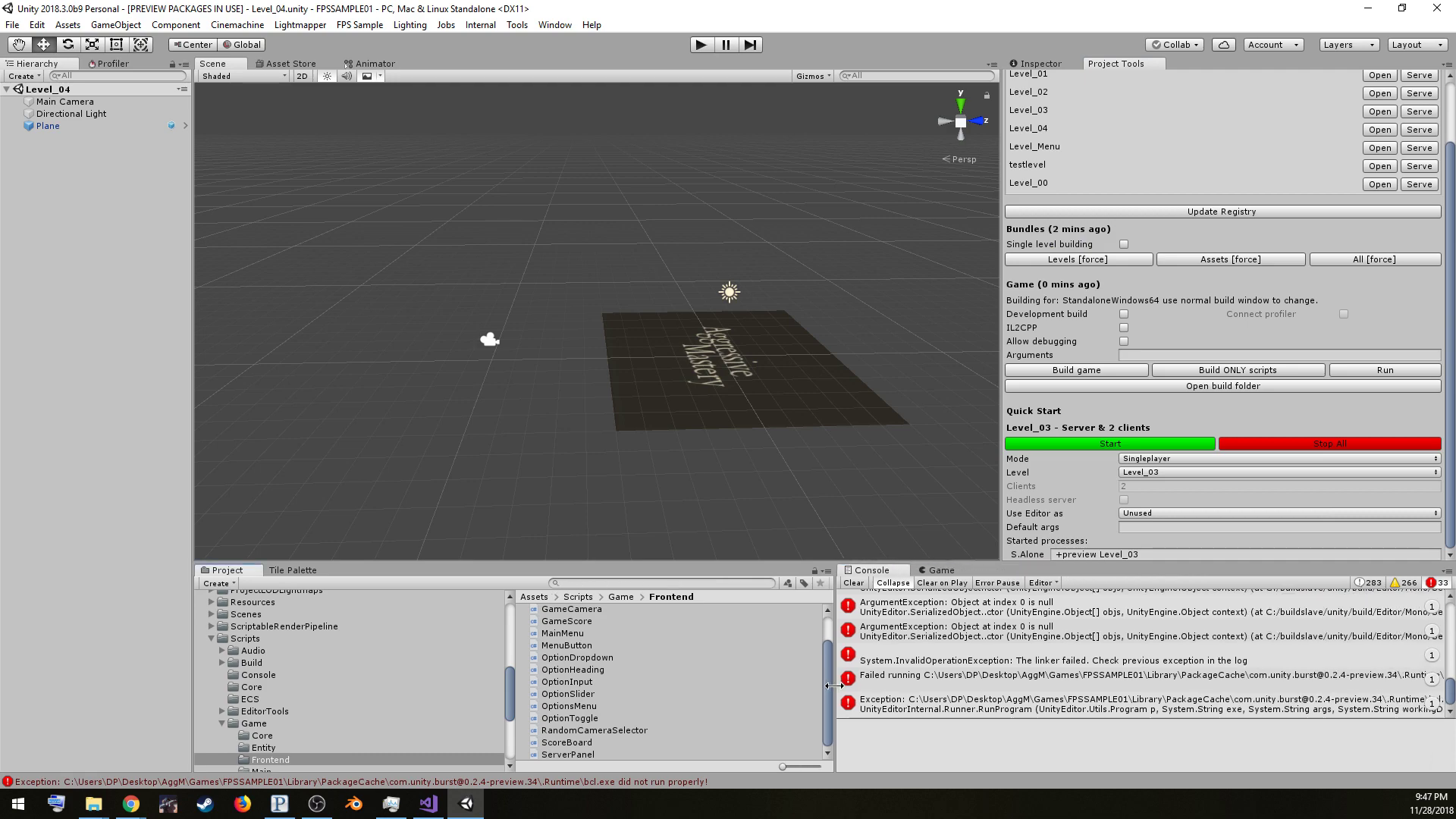
left_click(1230, 385)
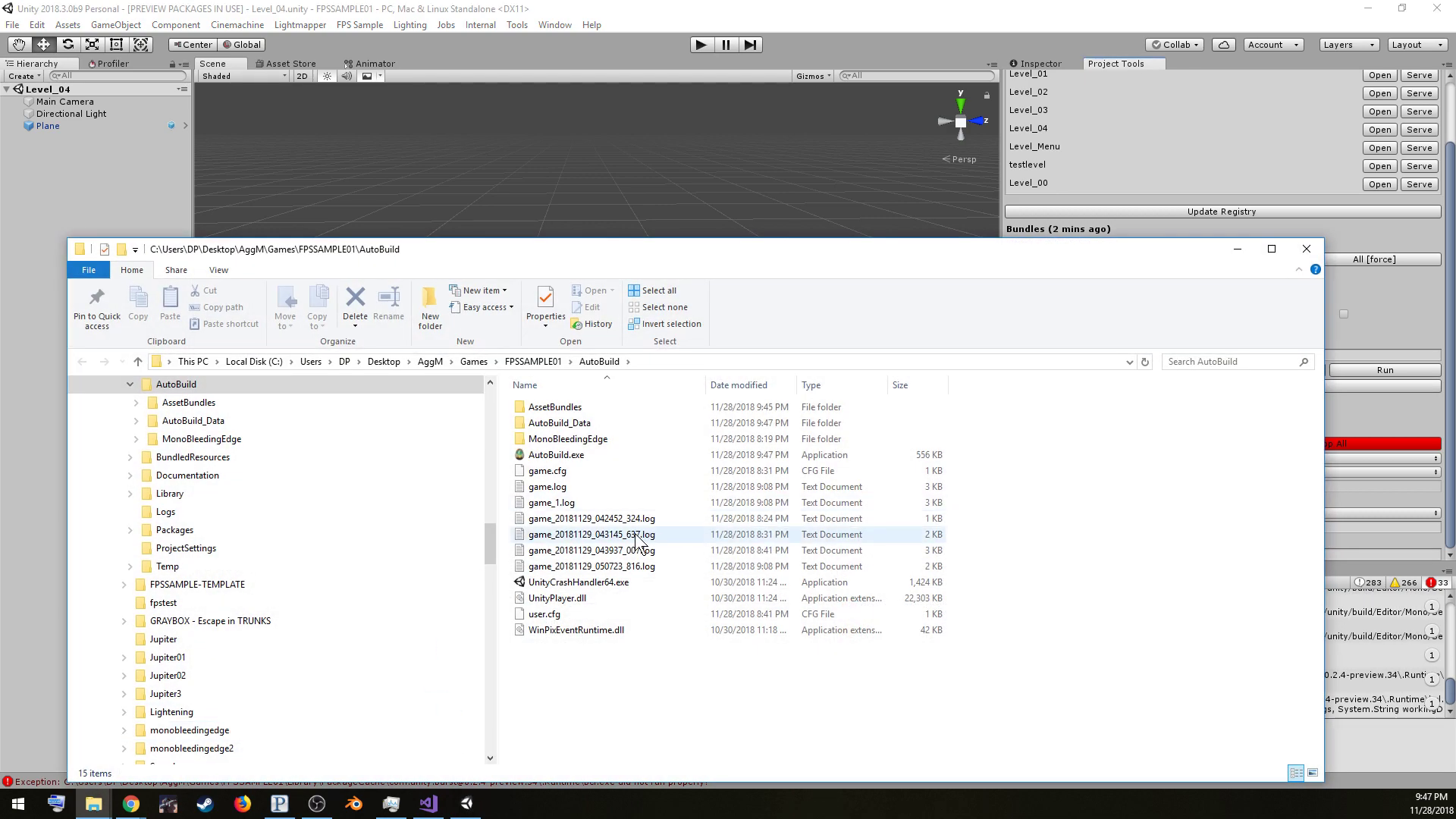
Open AssetBundles and compare the 515 KB level_04 bundle and its manifest against level_01
double_click(556, 408)
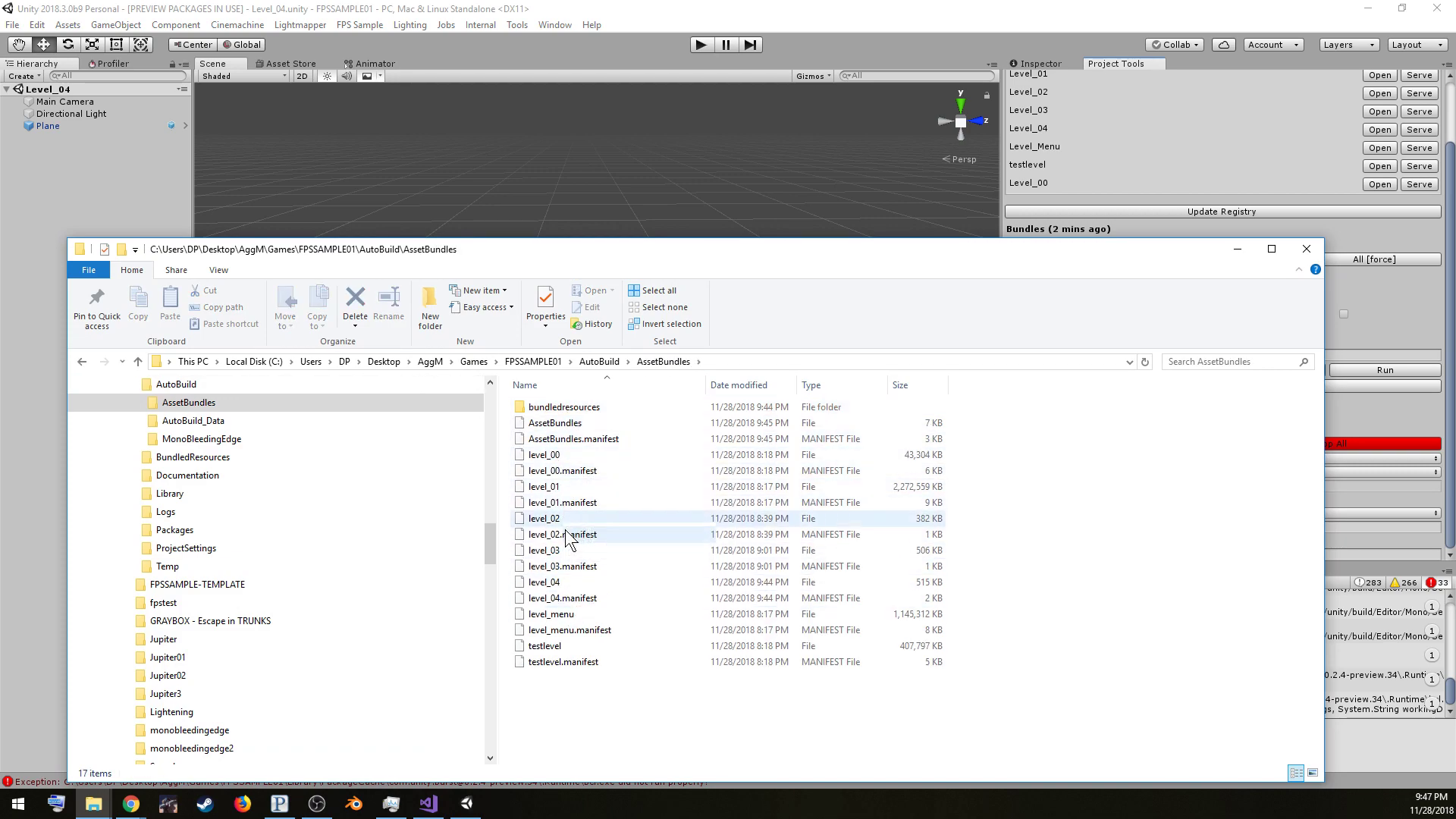
left_click(565, 599)
left_click(560, 587)
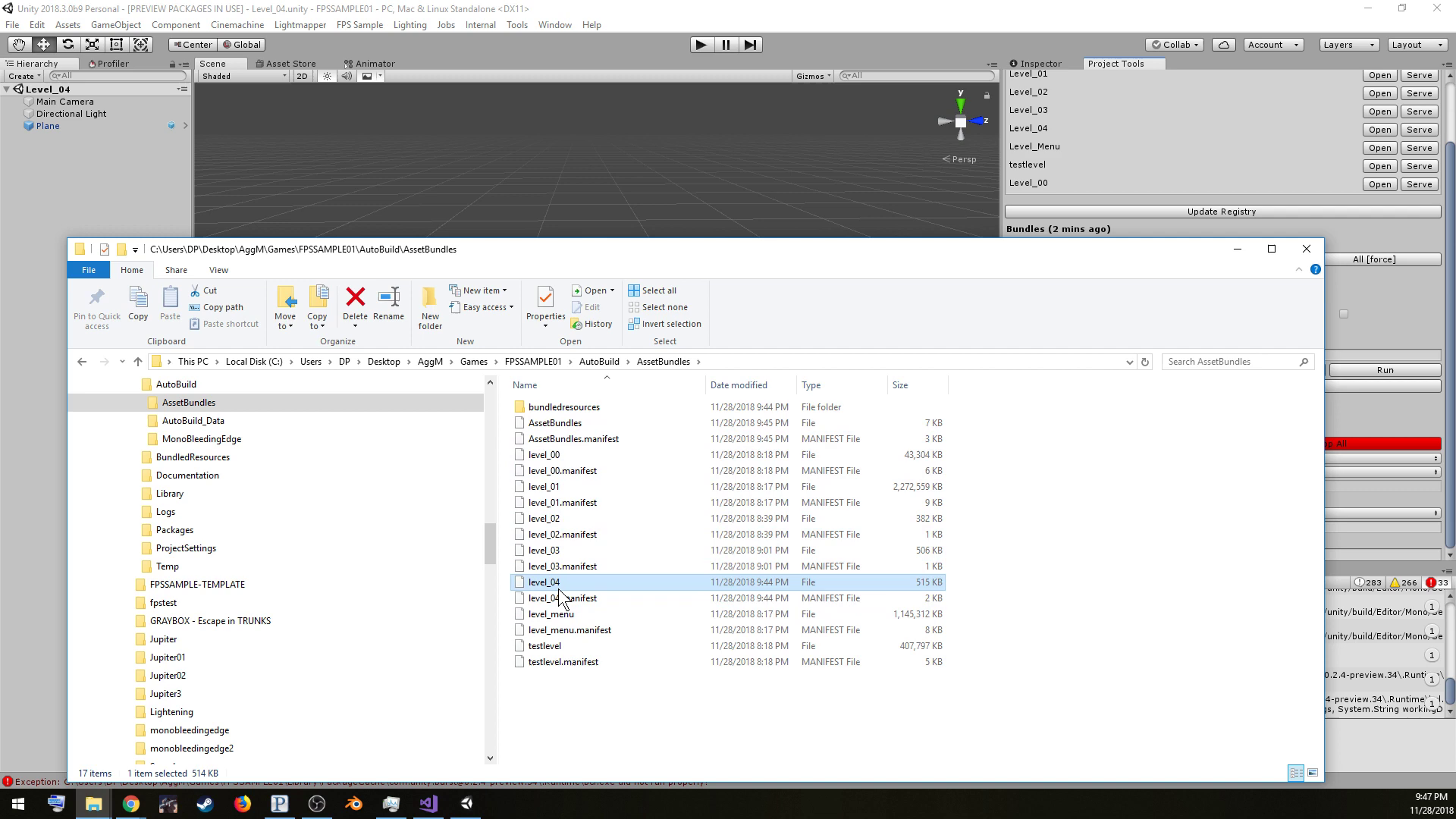
left_click(726, 487)
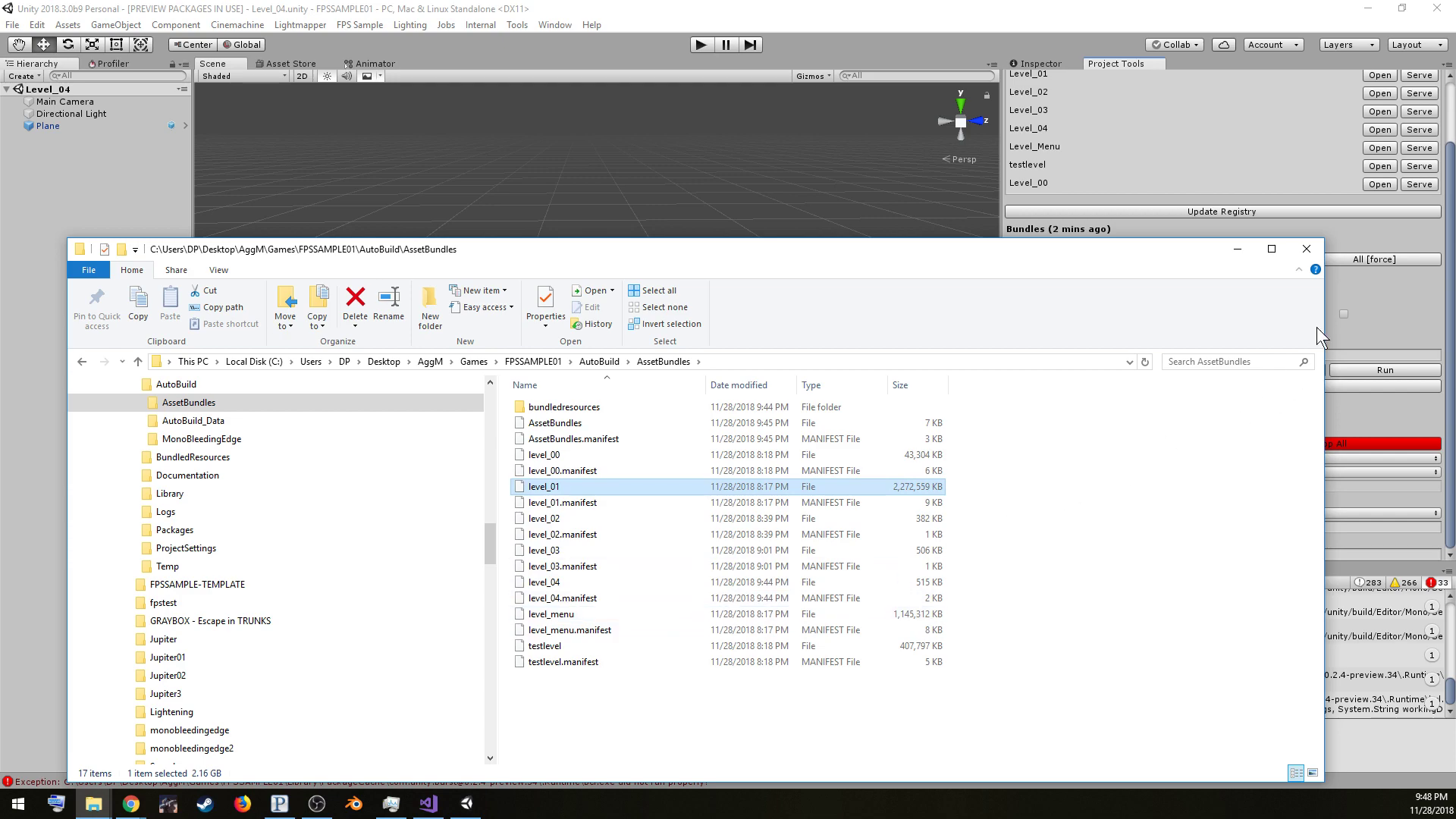
Return to the AutoBuild folder, review game.cfg in Notepad, then close it
left_click(603, 364)
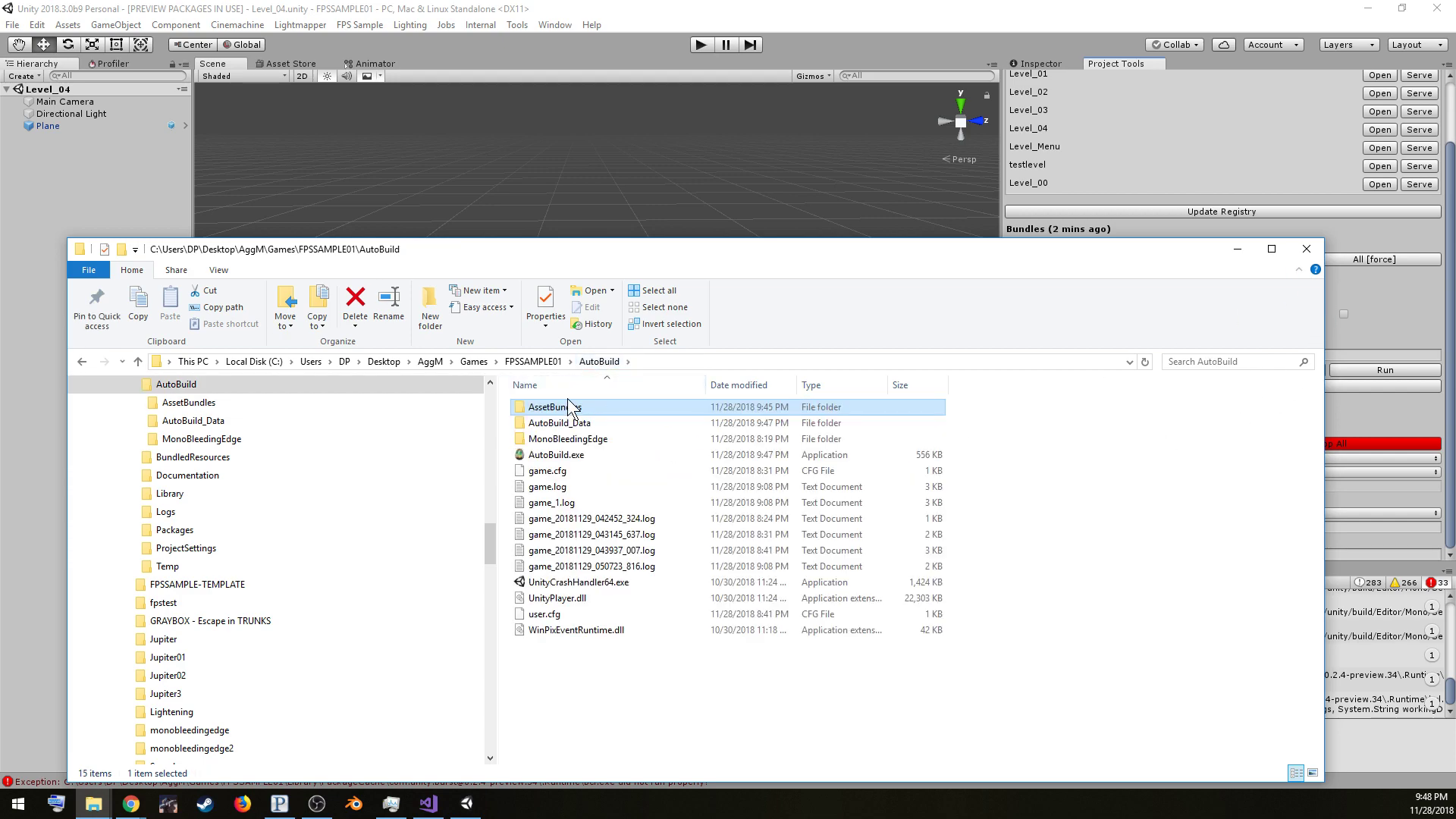
double_click(548, 478)
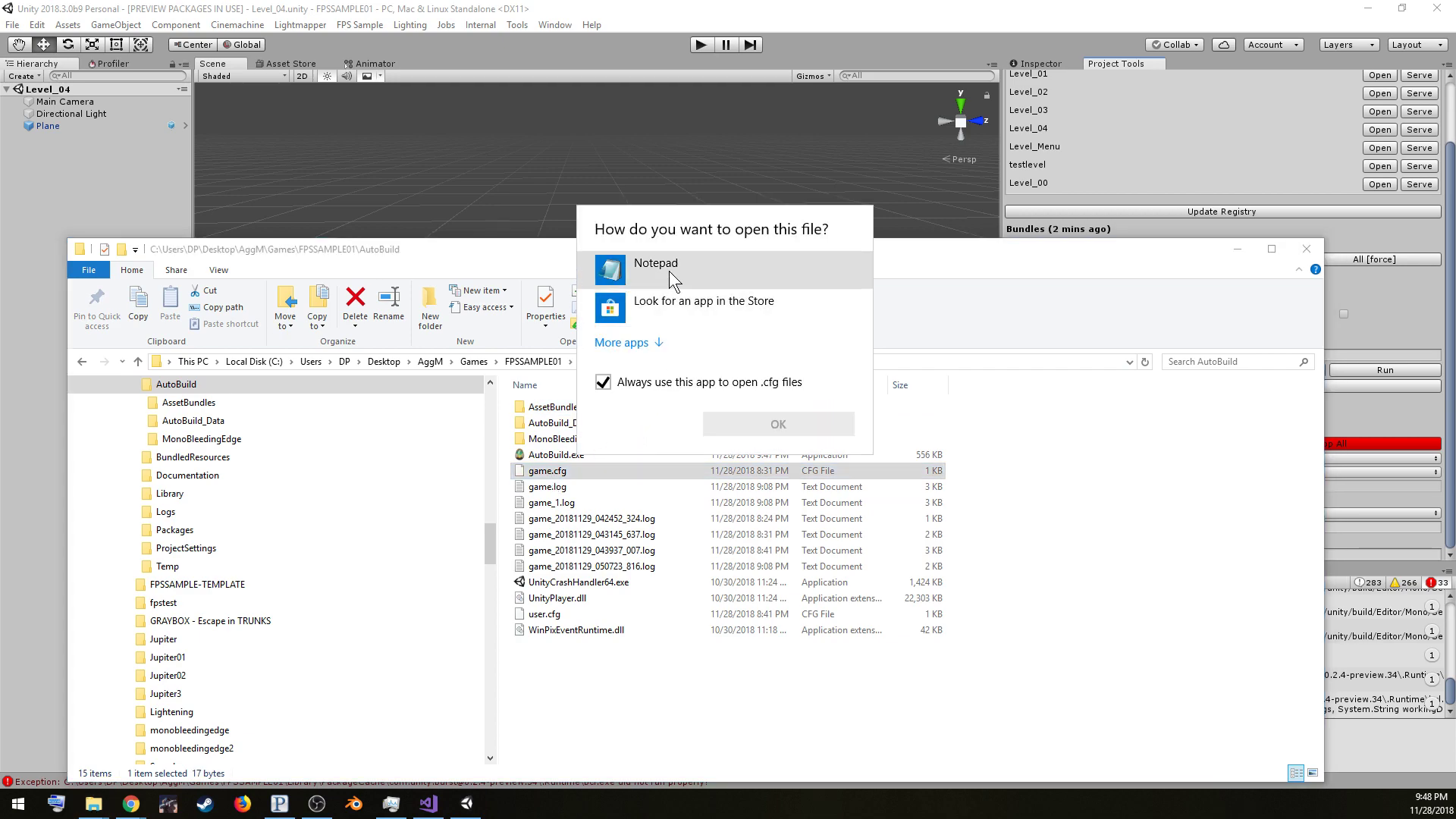
left_click(666, 275)
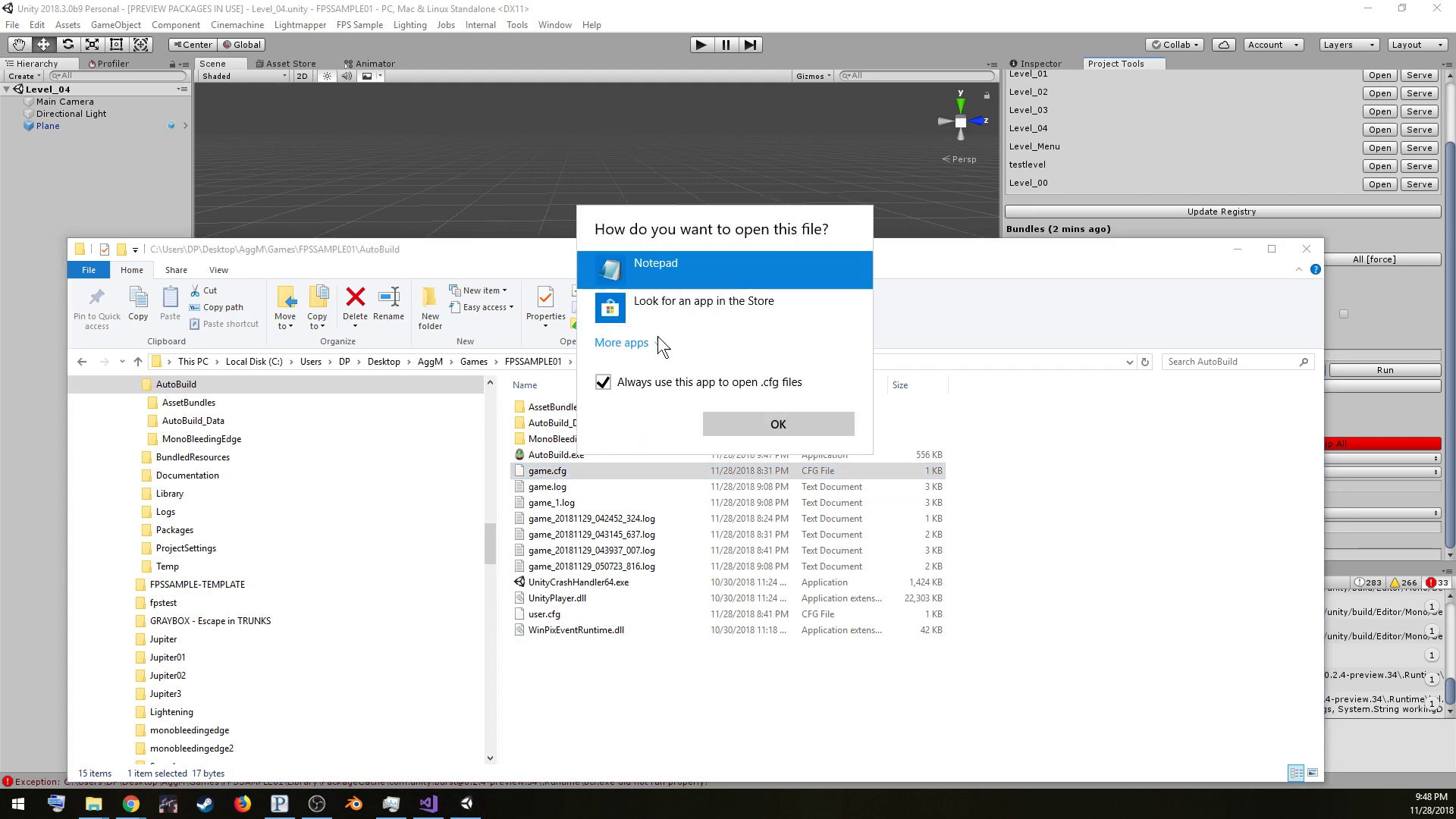
left_click(763, 423)
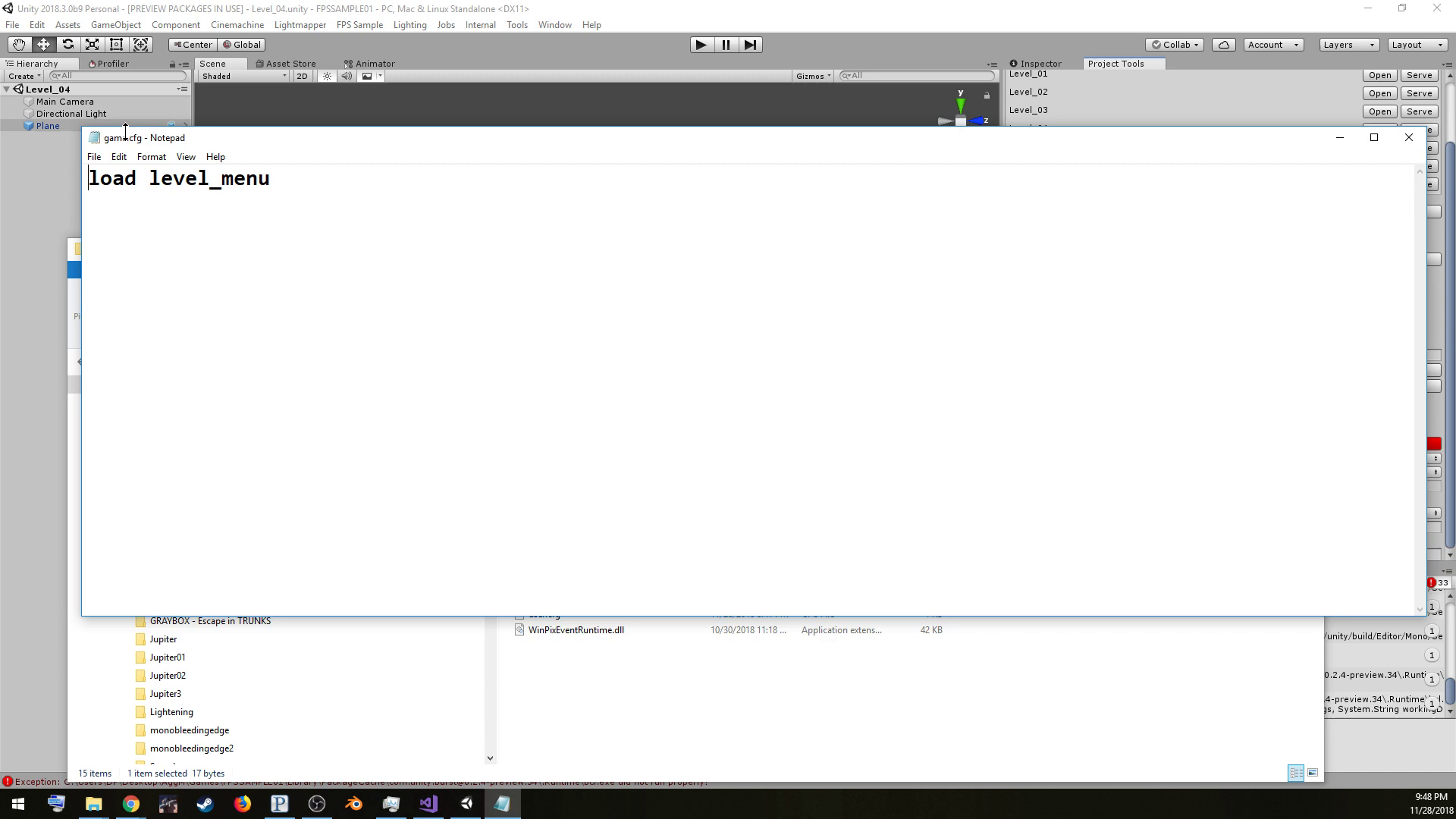
left_click(1408, 137)
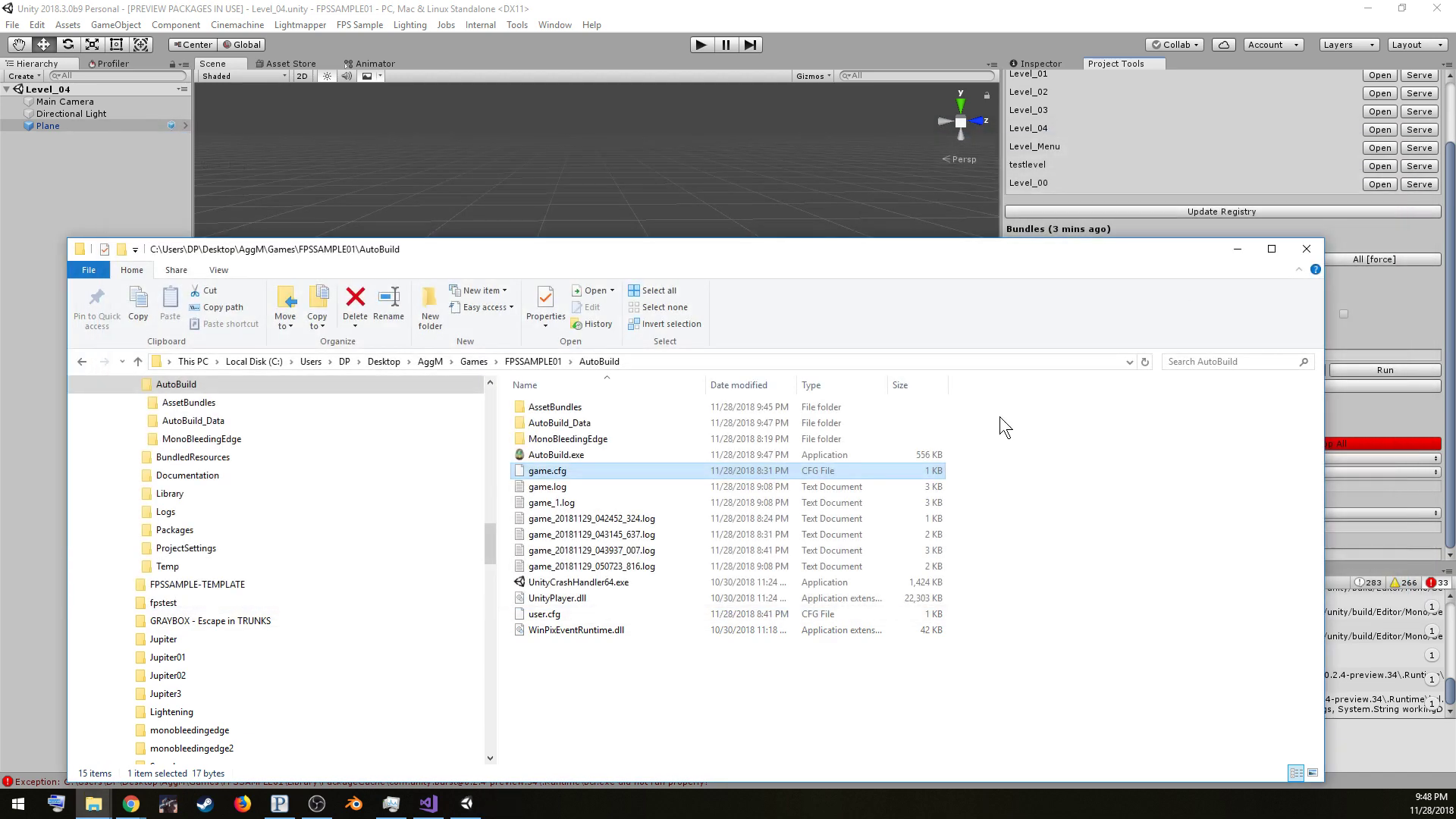
Open user.cfg in Notepad, enlarge the window to read all settings, then close it
left_click(557, 615)
double_click(560, 616)
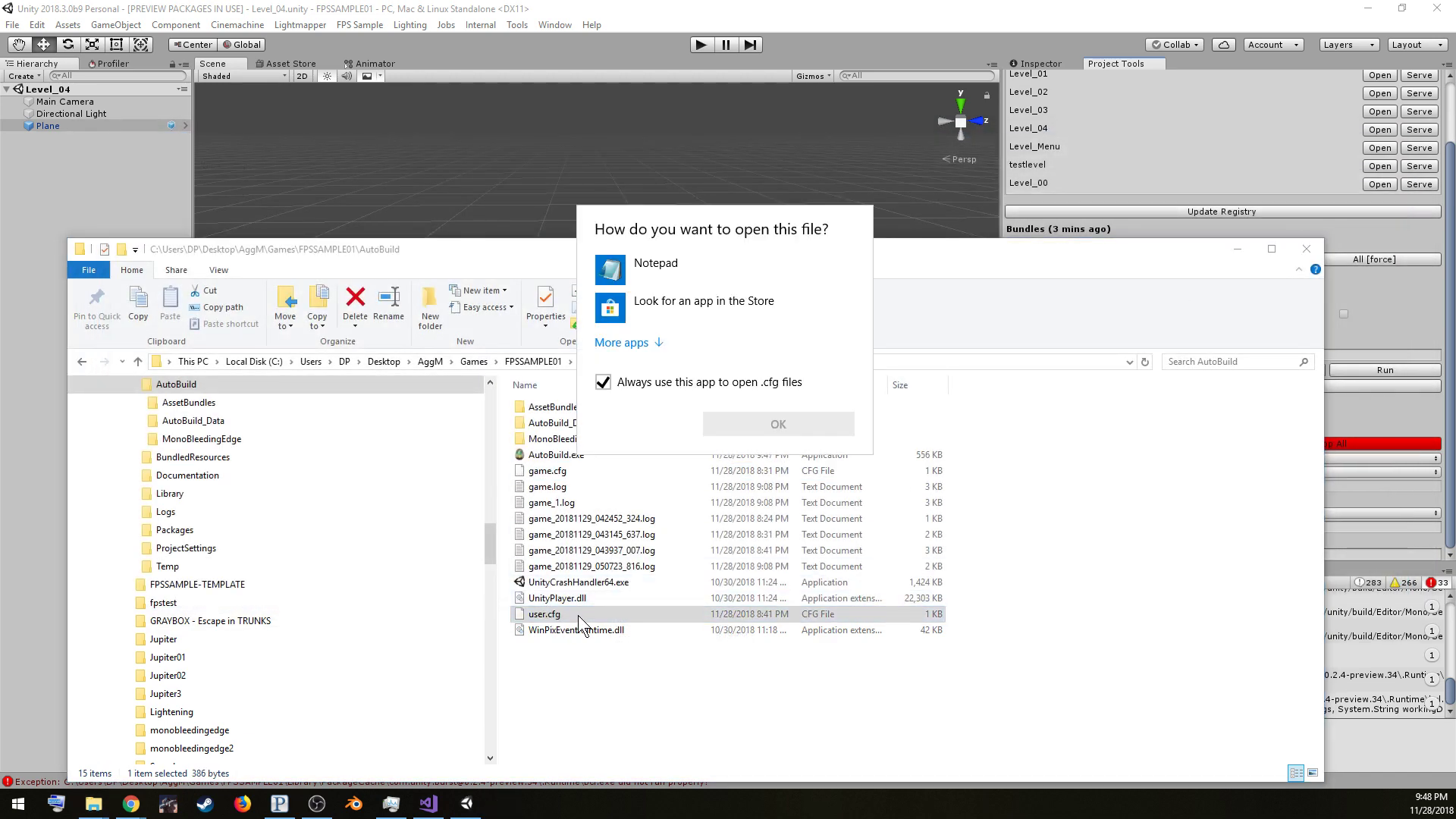
left_click(641, 278)
left_click(745, 415)
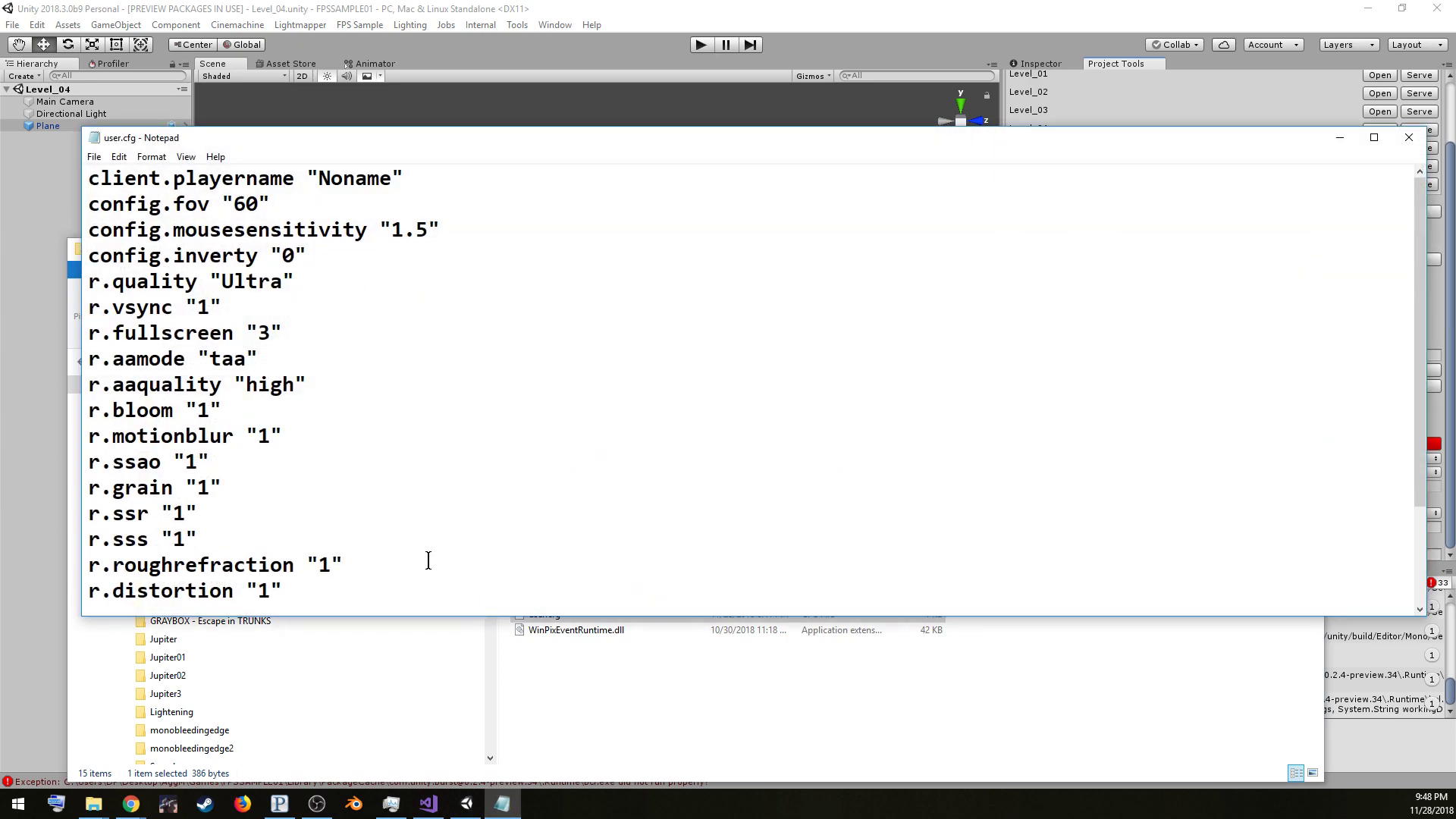
left_click_drag(354, 620, 356, 755)
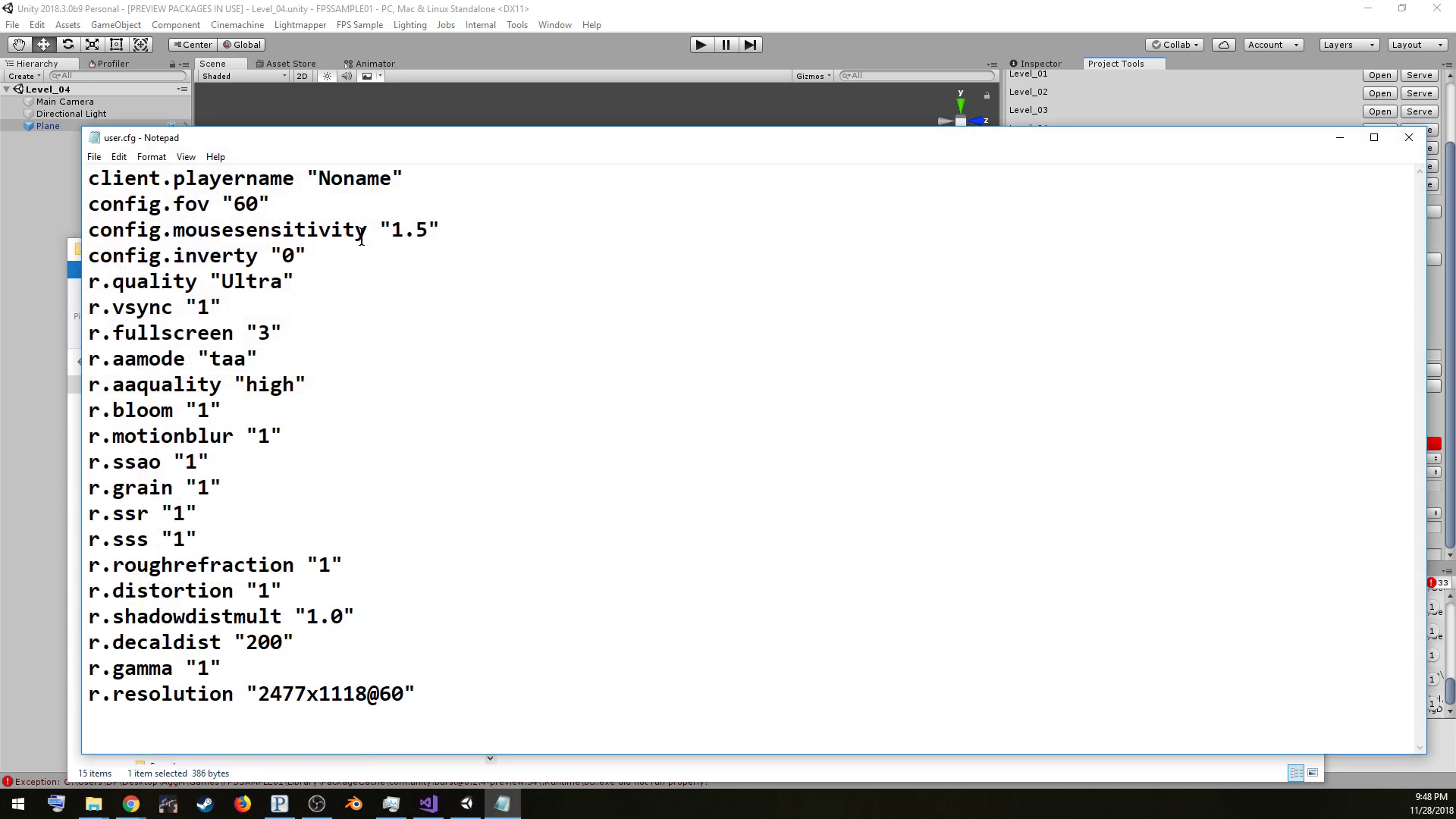
left_click_drag(405, 132, 417, 76)
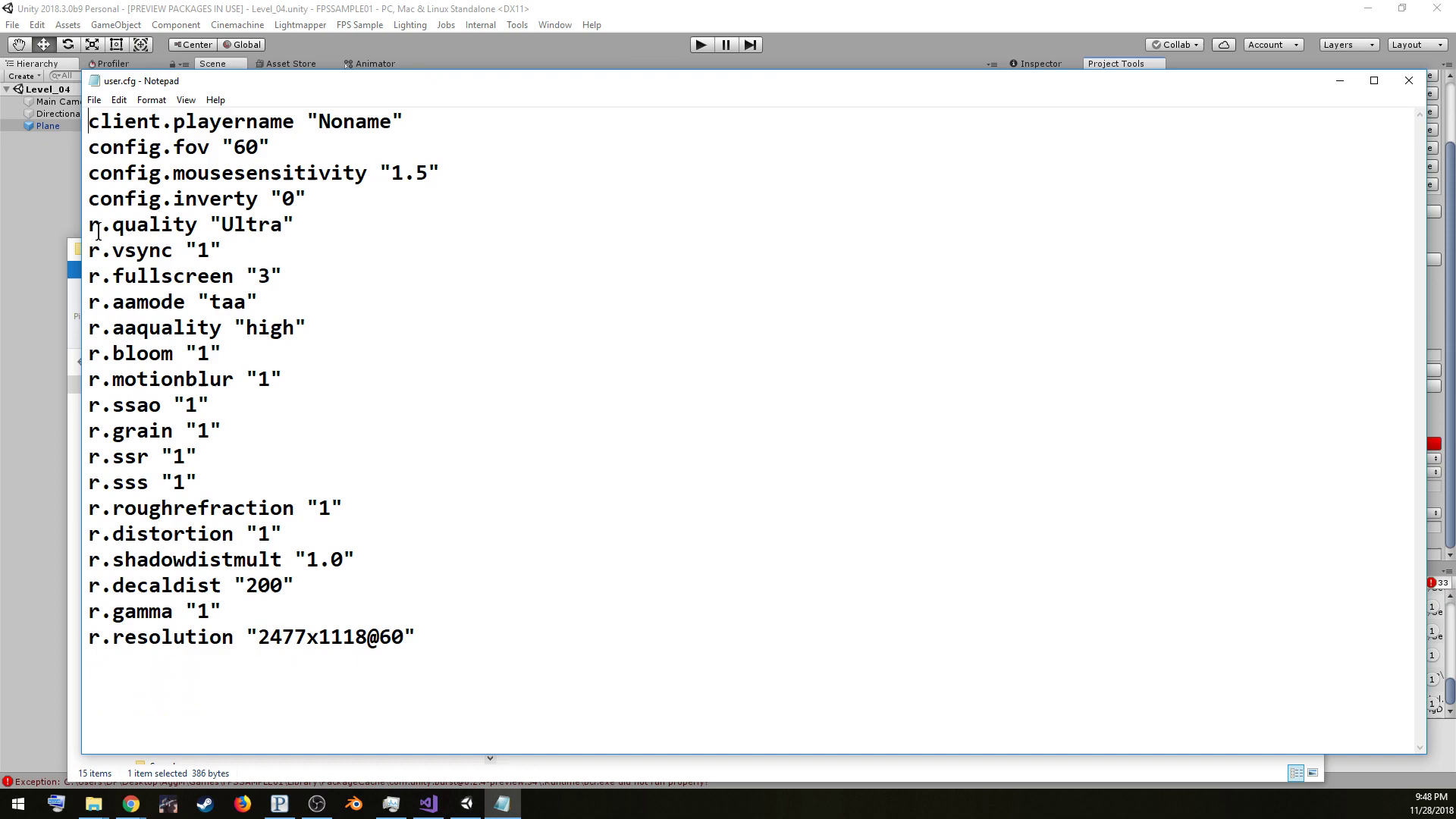
left_click(1408, 80)
Launch AutoBuild.exe and switch the running game from full screen to windowed mode
double_click(582, 454)
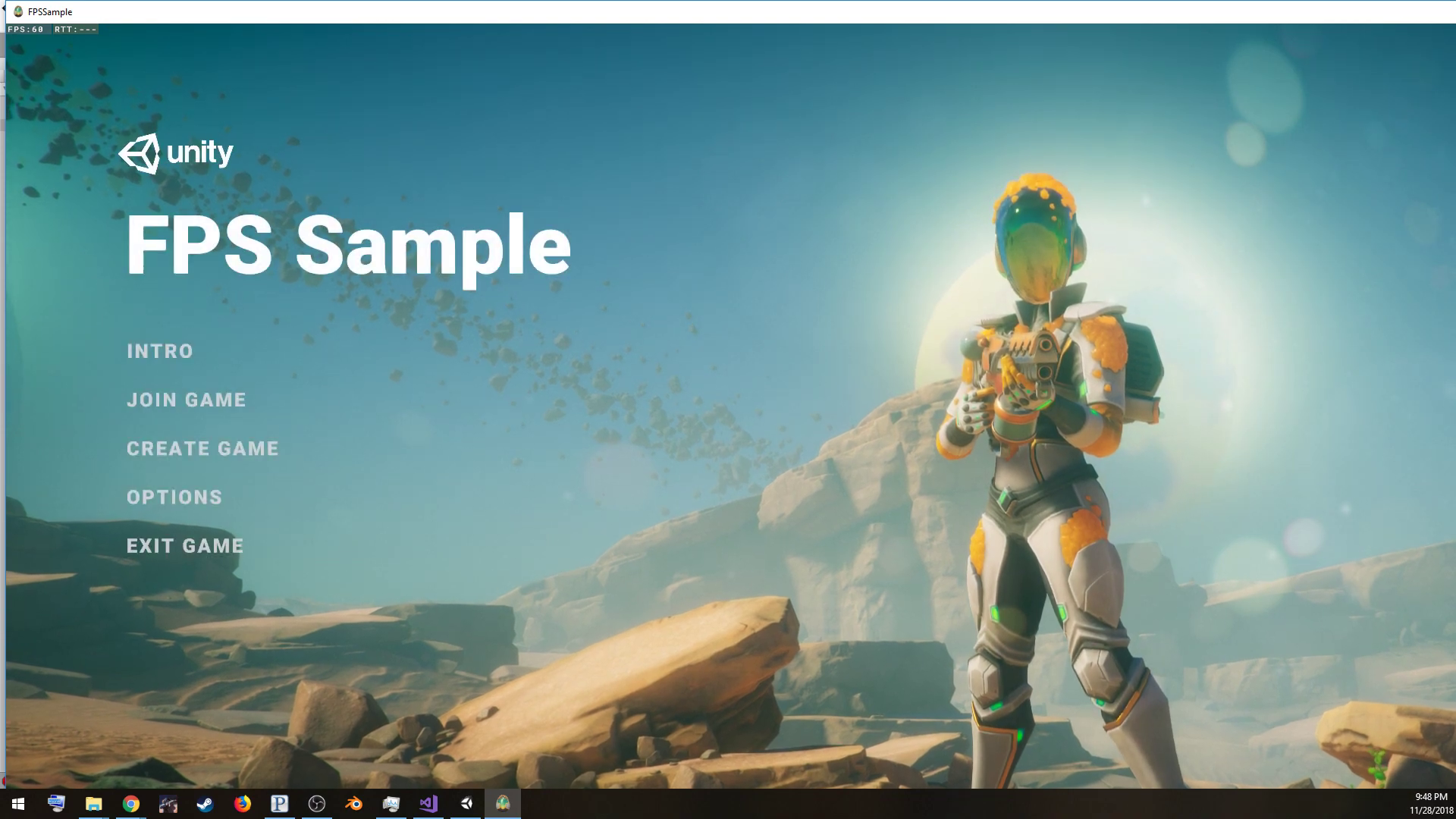
key("alt+Return")
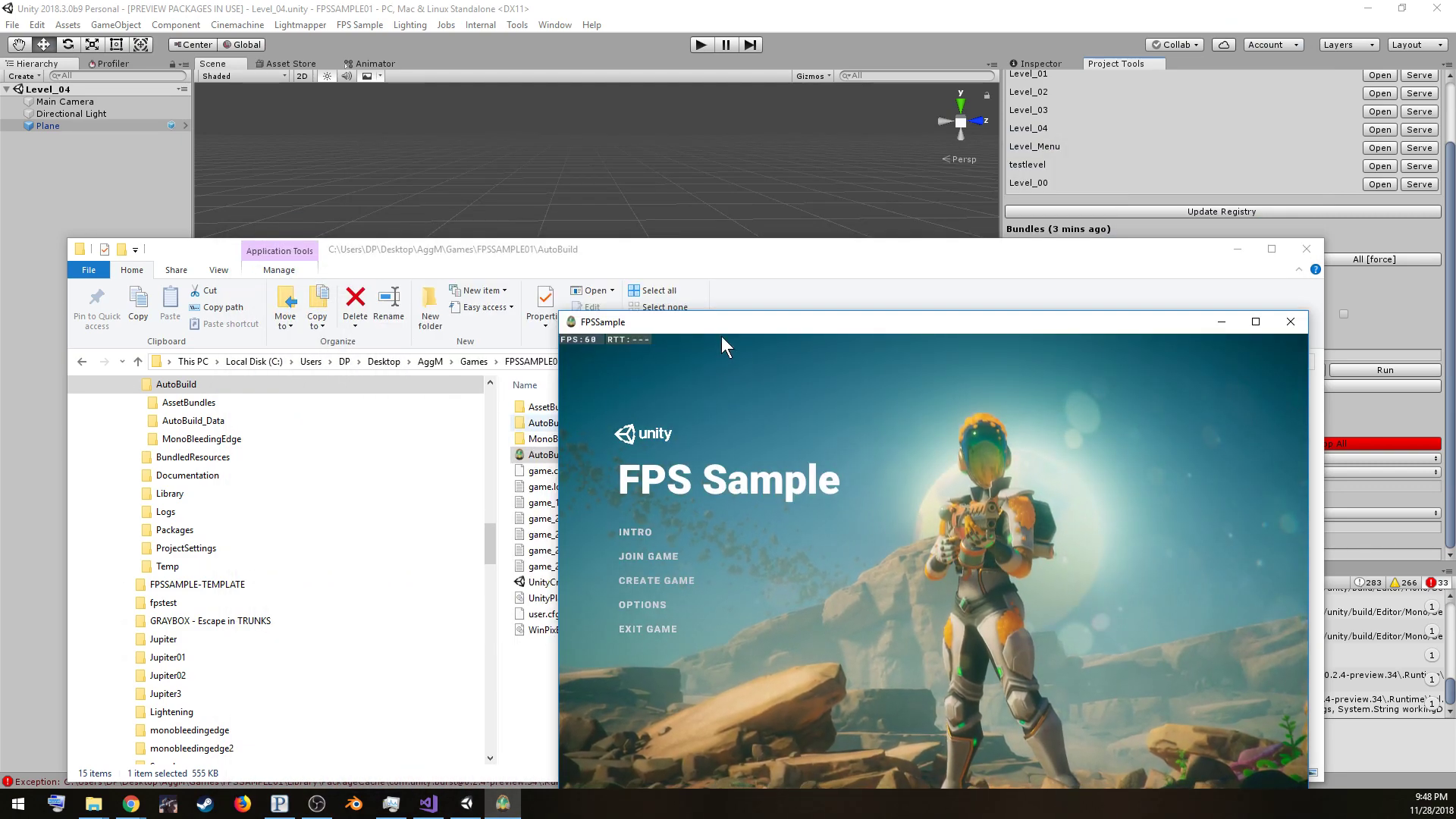
Create a game with Level_04 chosen as the map
left_click(662, 579)
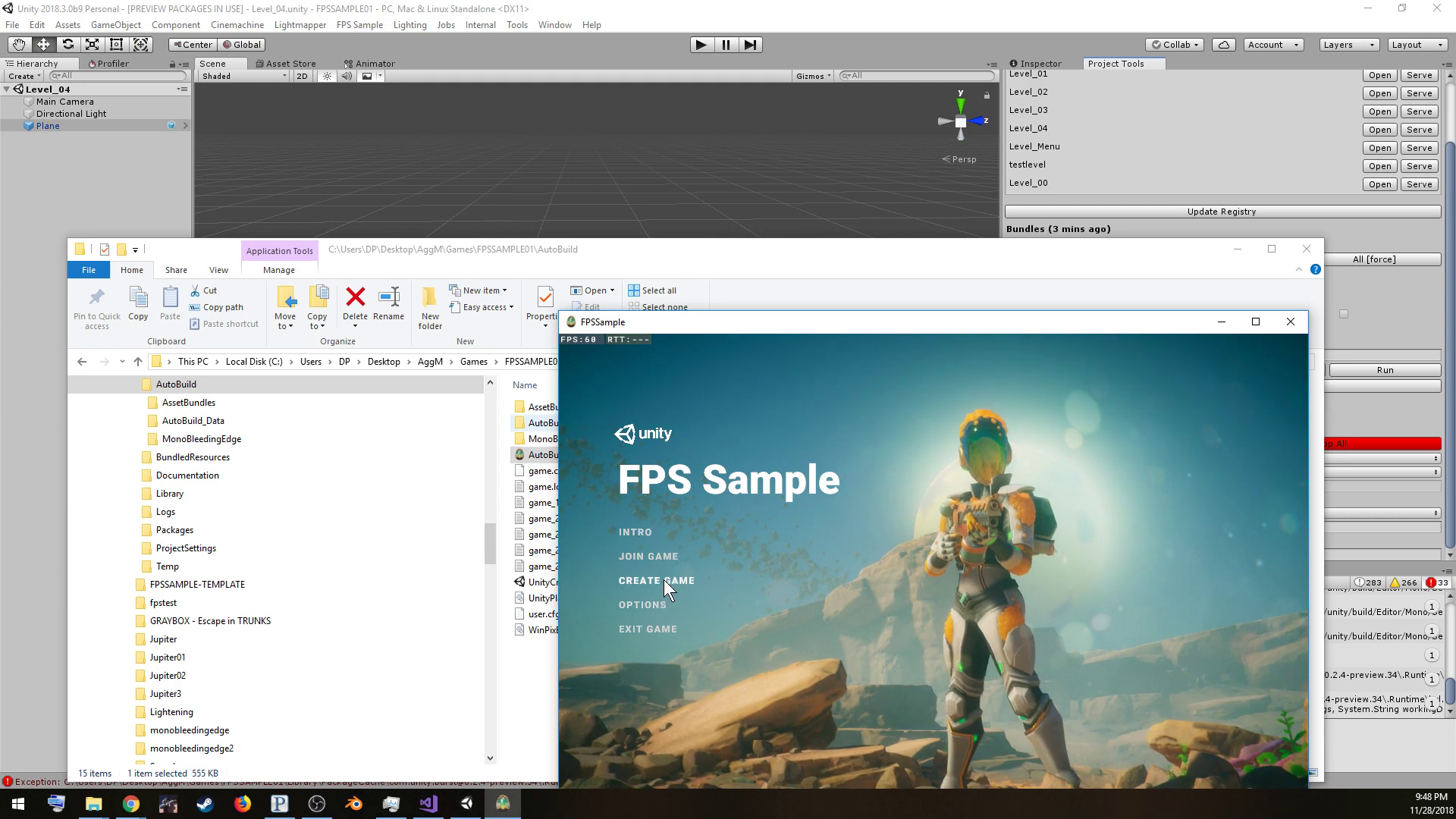
left_click(1078, 598)
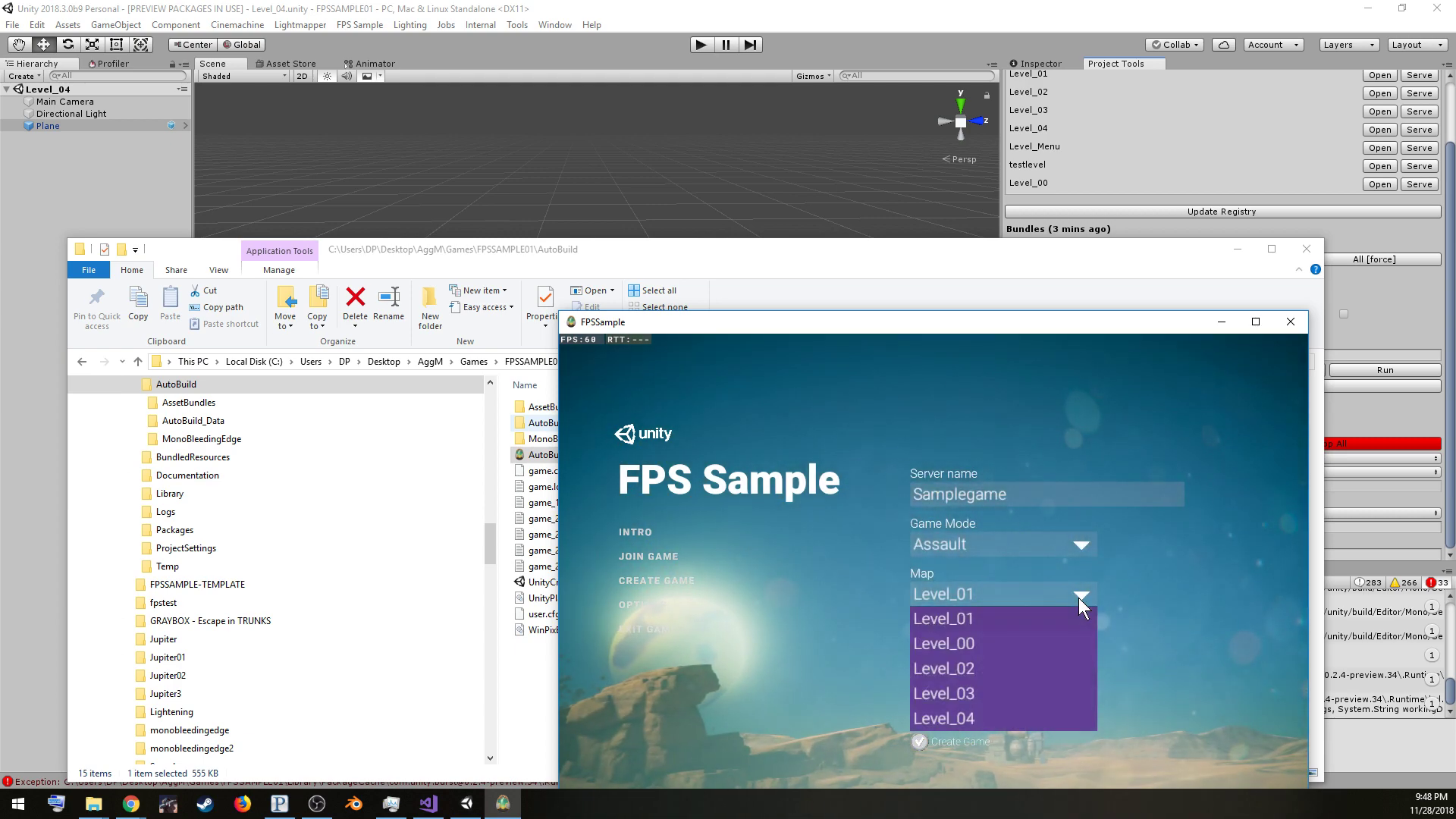
left_click(956, 718)
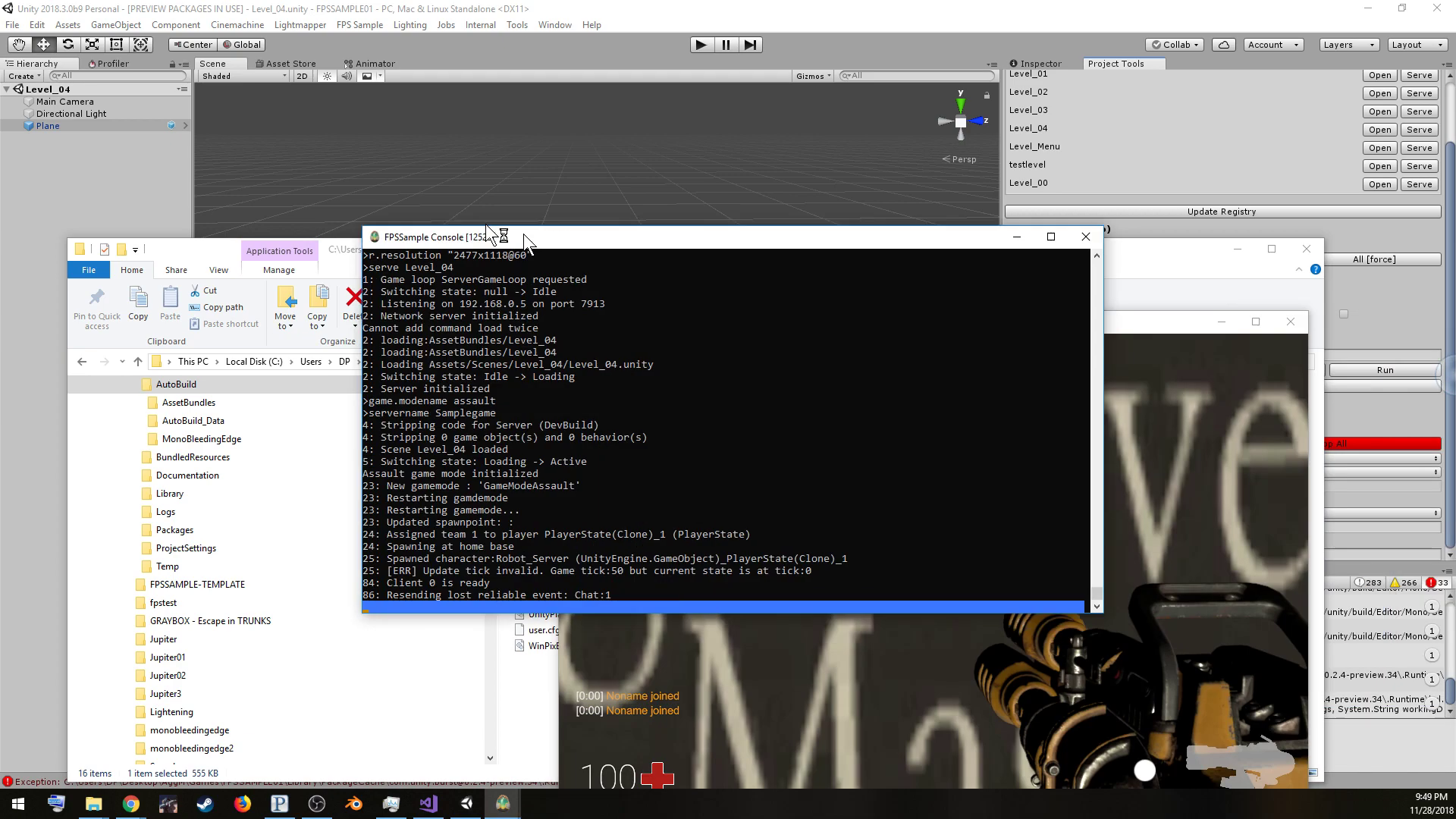
Move the server console aside, enter the match, face the floor lettering, then raise the console
left_click_drag(523, 234, 184, 39)
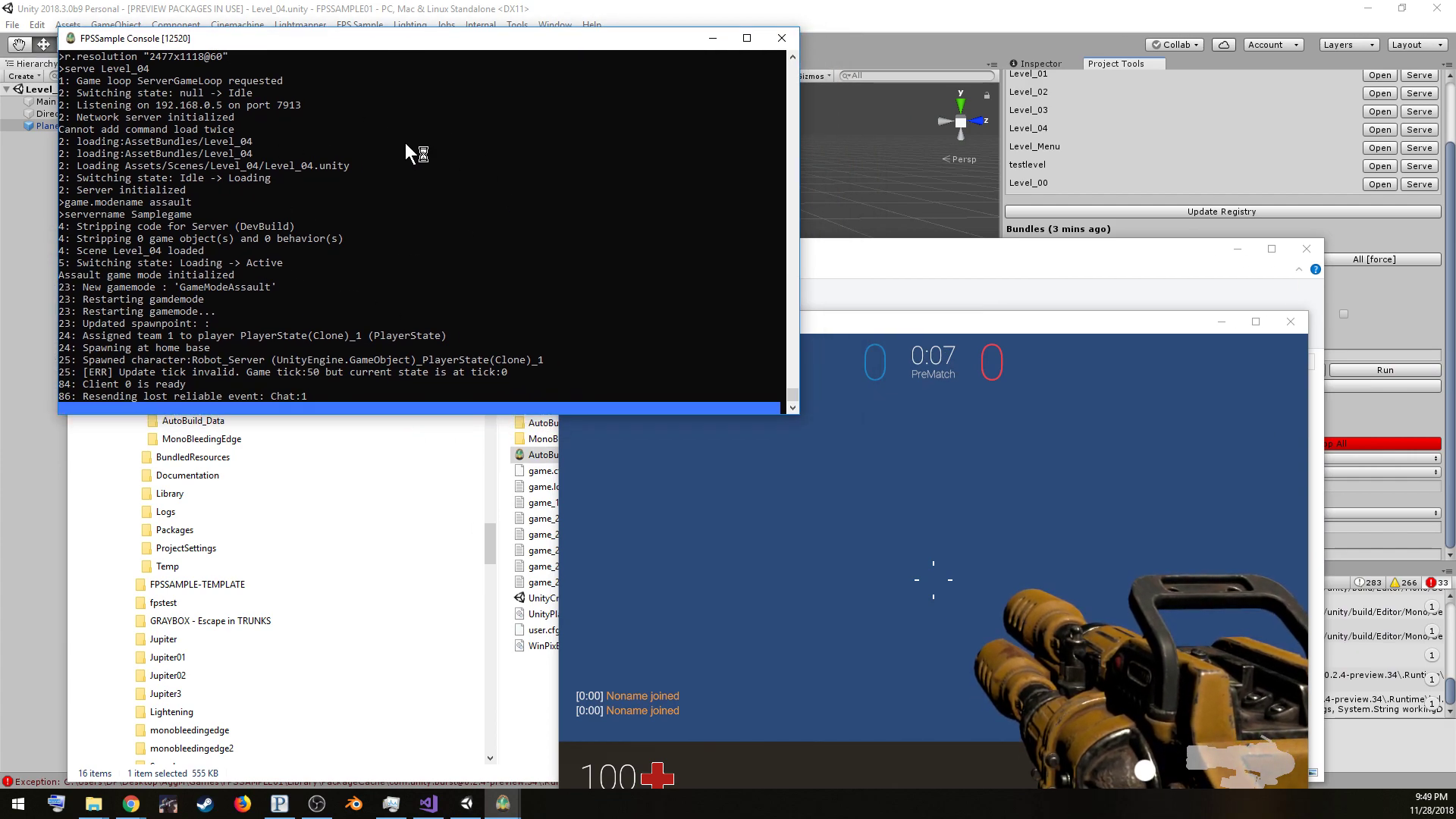
left_click(1100, 478)
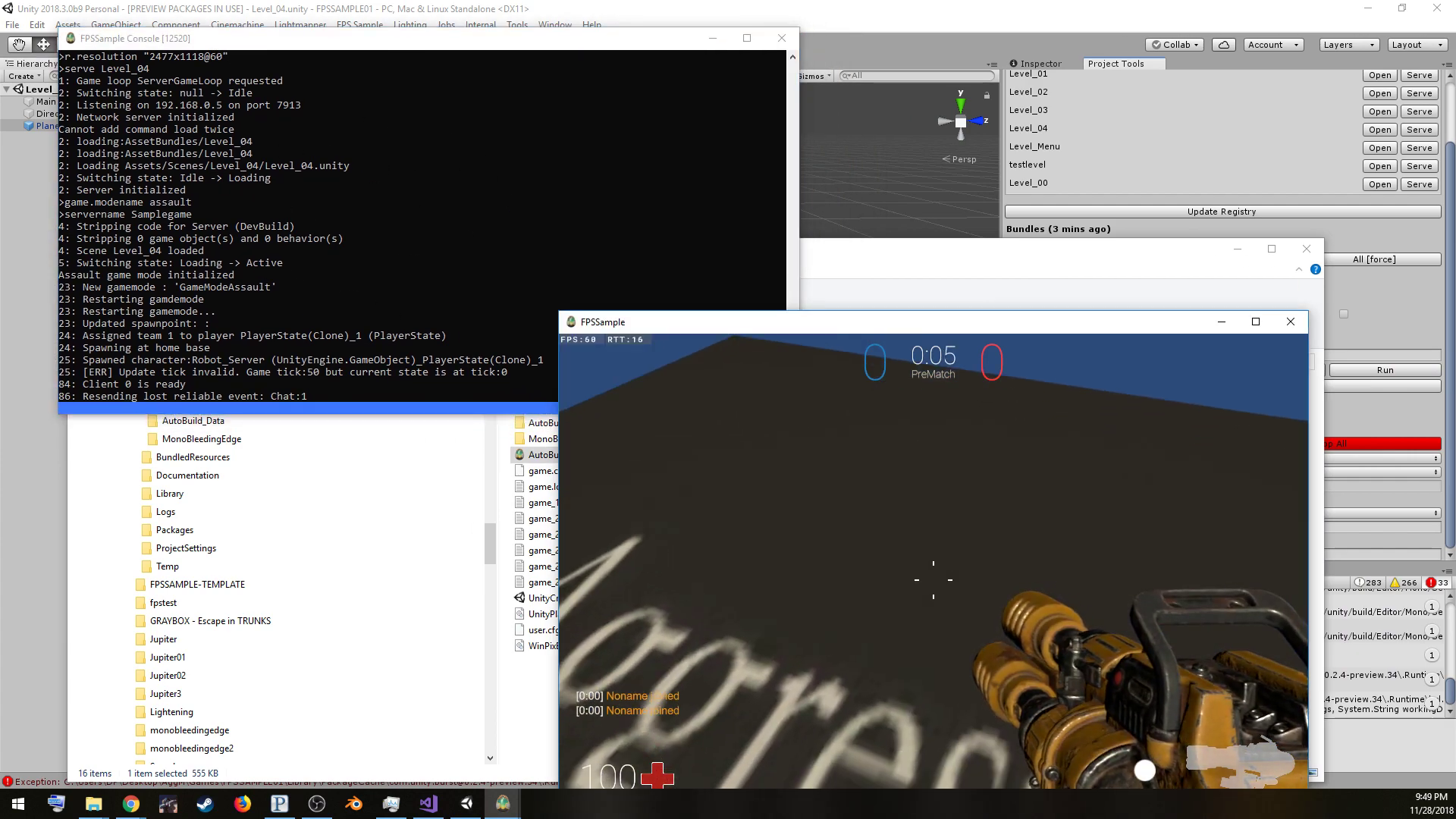
left_click(932, 580)
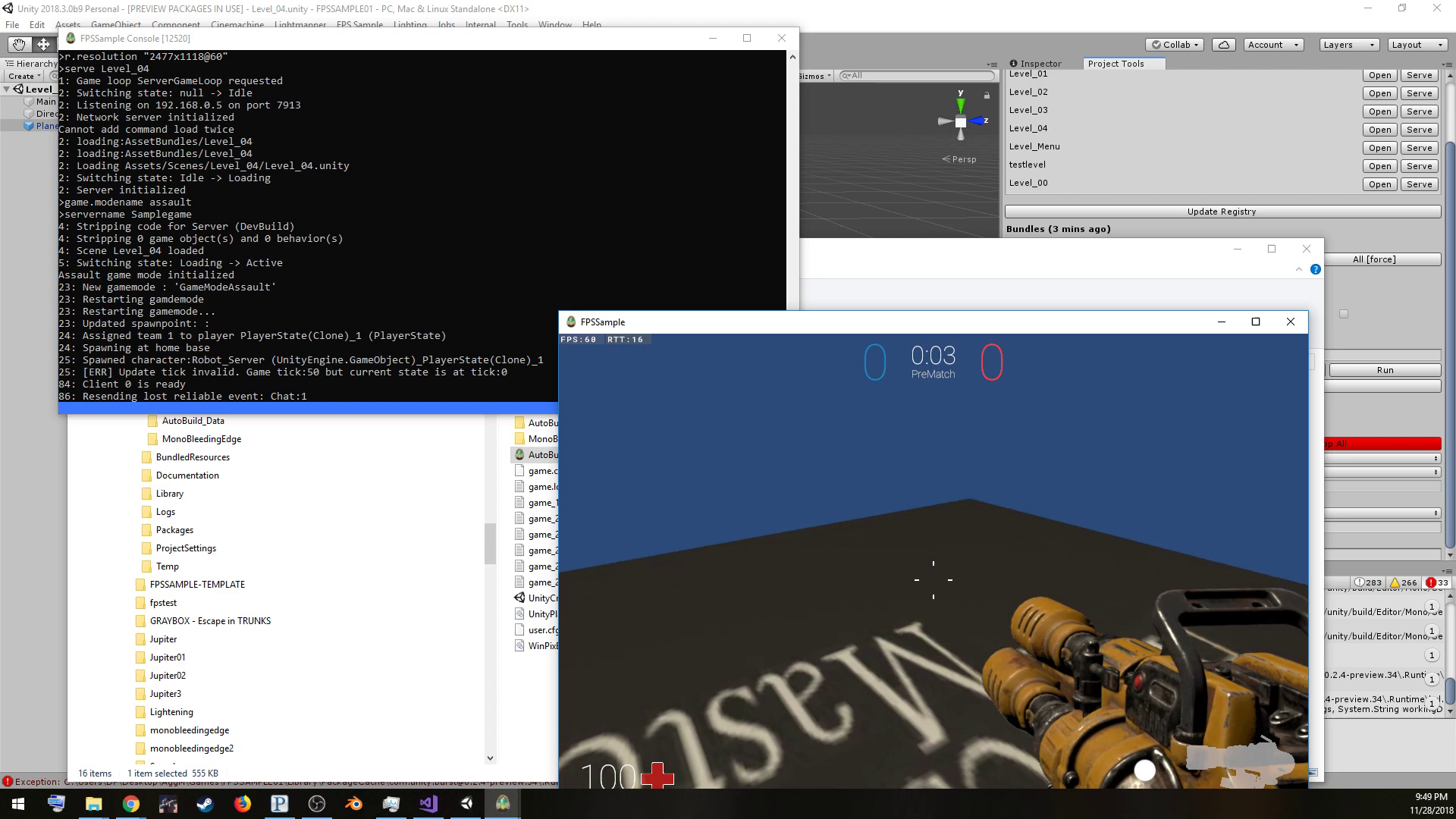
mouse_move(932, 580)
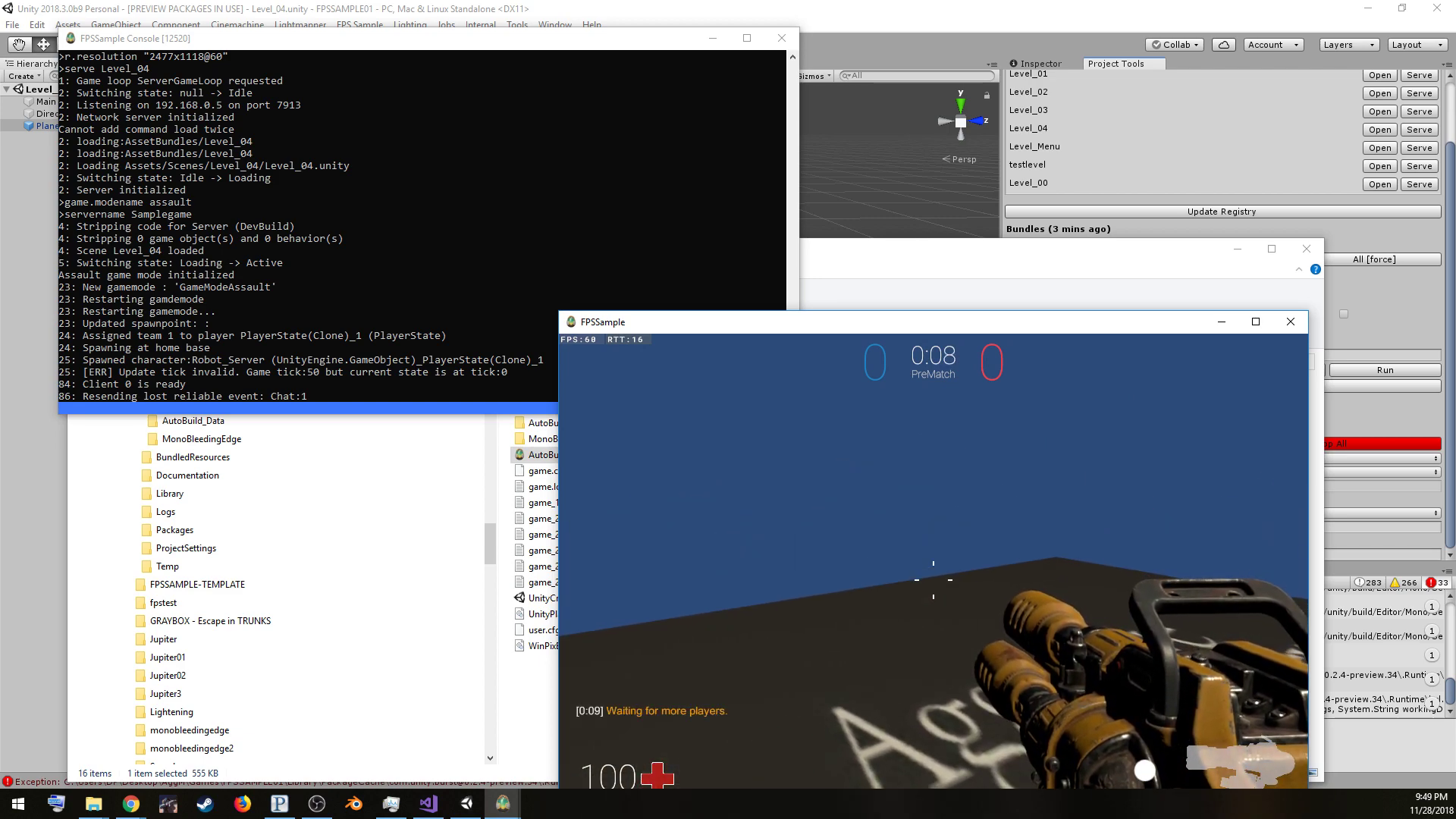
left_click(502, 240)
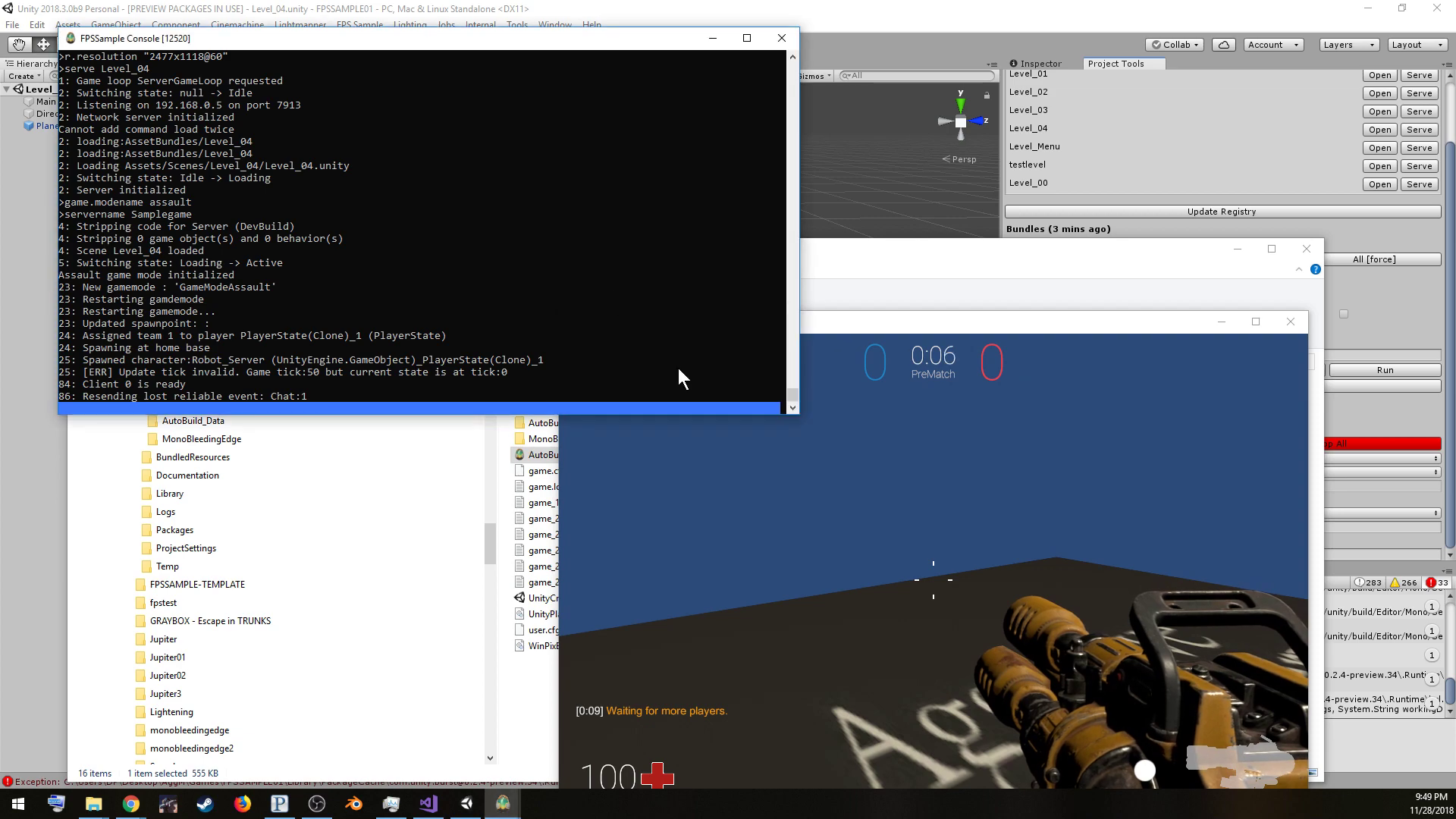
Hide the AutoBuild folder window and resize the newly launched second game window
left_click(514, 695)
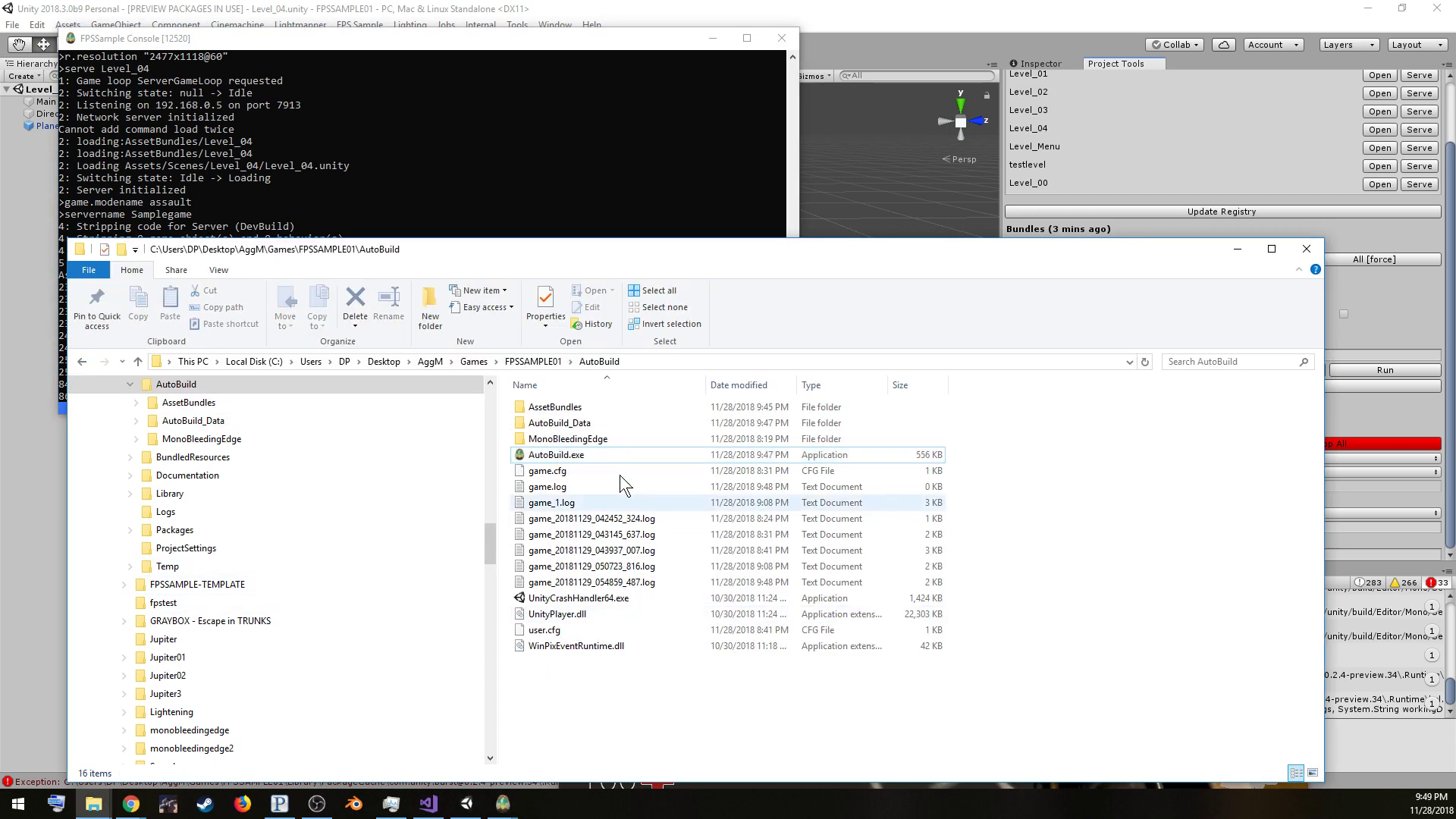
left_click(1244, 249)
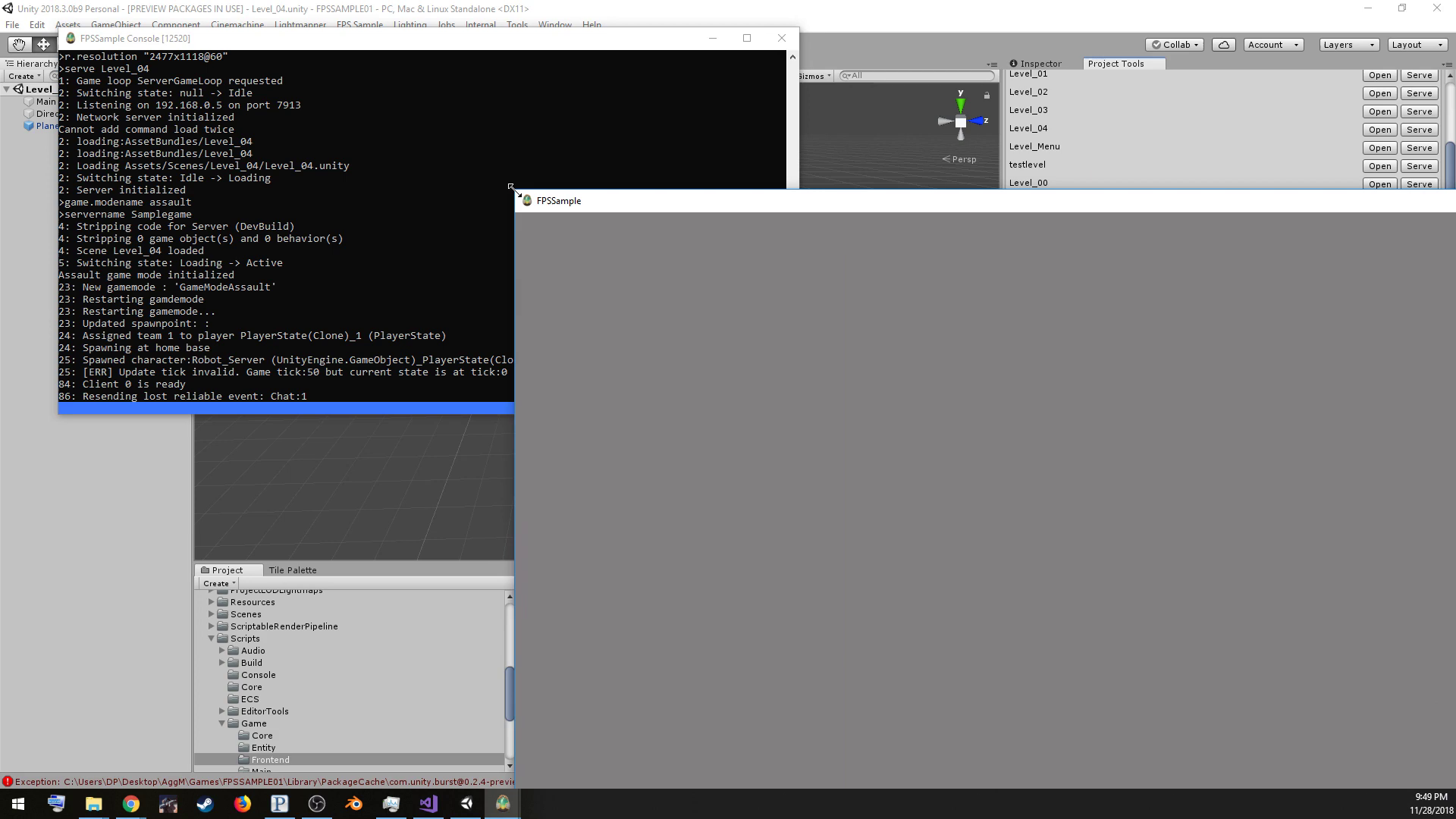
left_click_drag(510, 186, 968, 490)
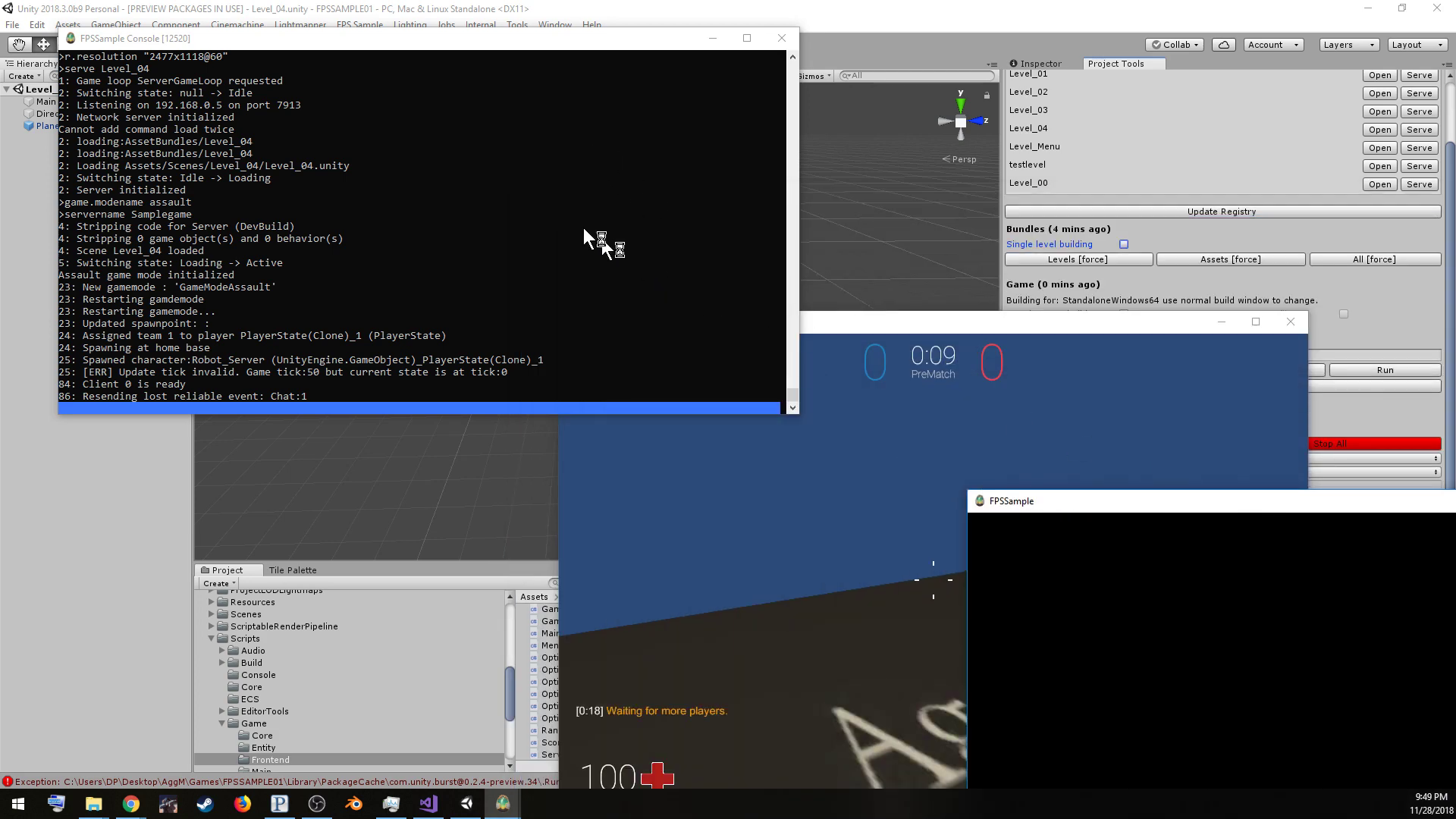
double_click(1062, 499)
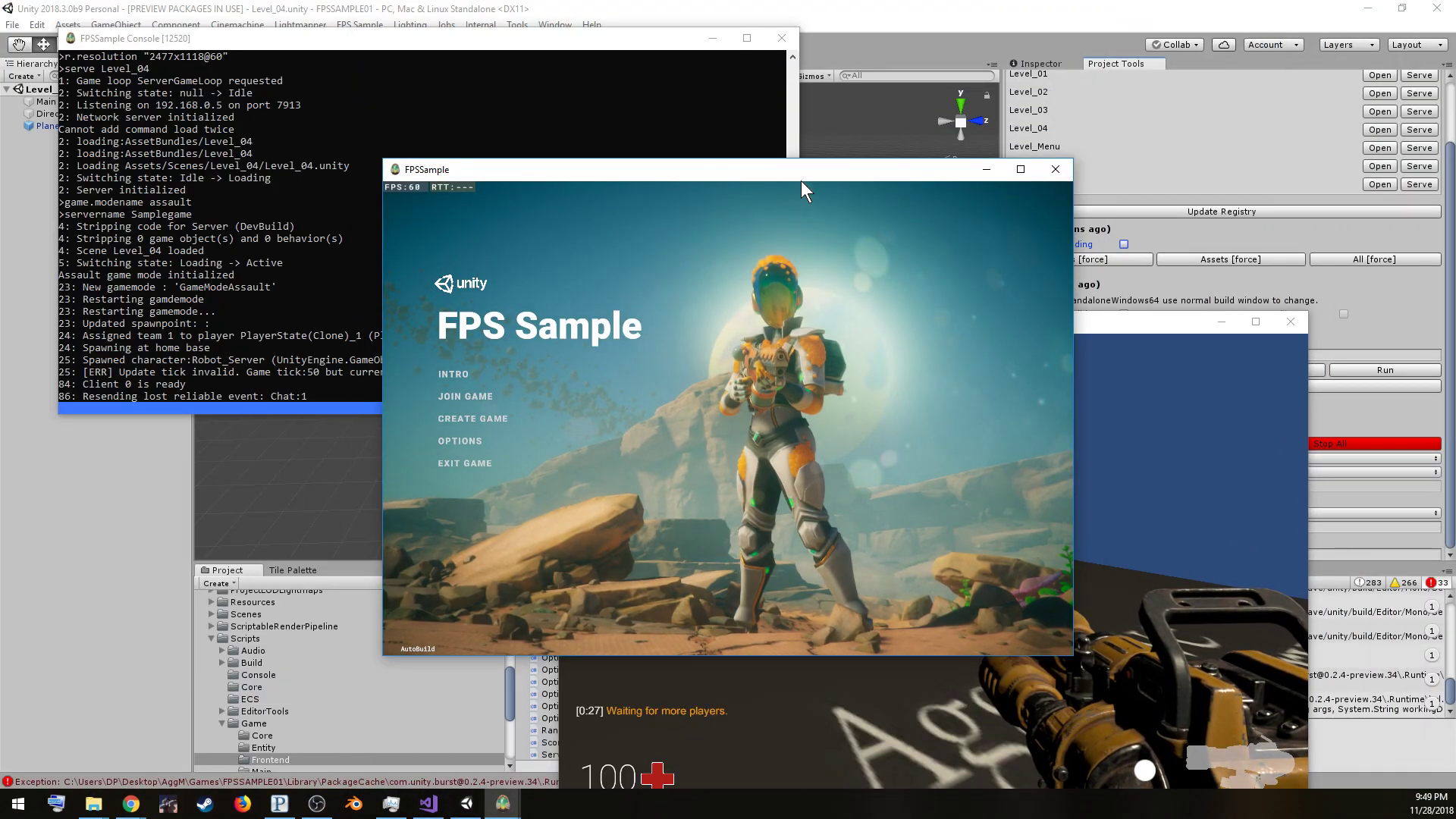
Move the second client left and join the local game at 127.0.0.1
left_click_drag(801, 180, 421, 256)
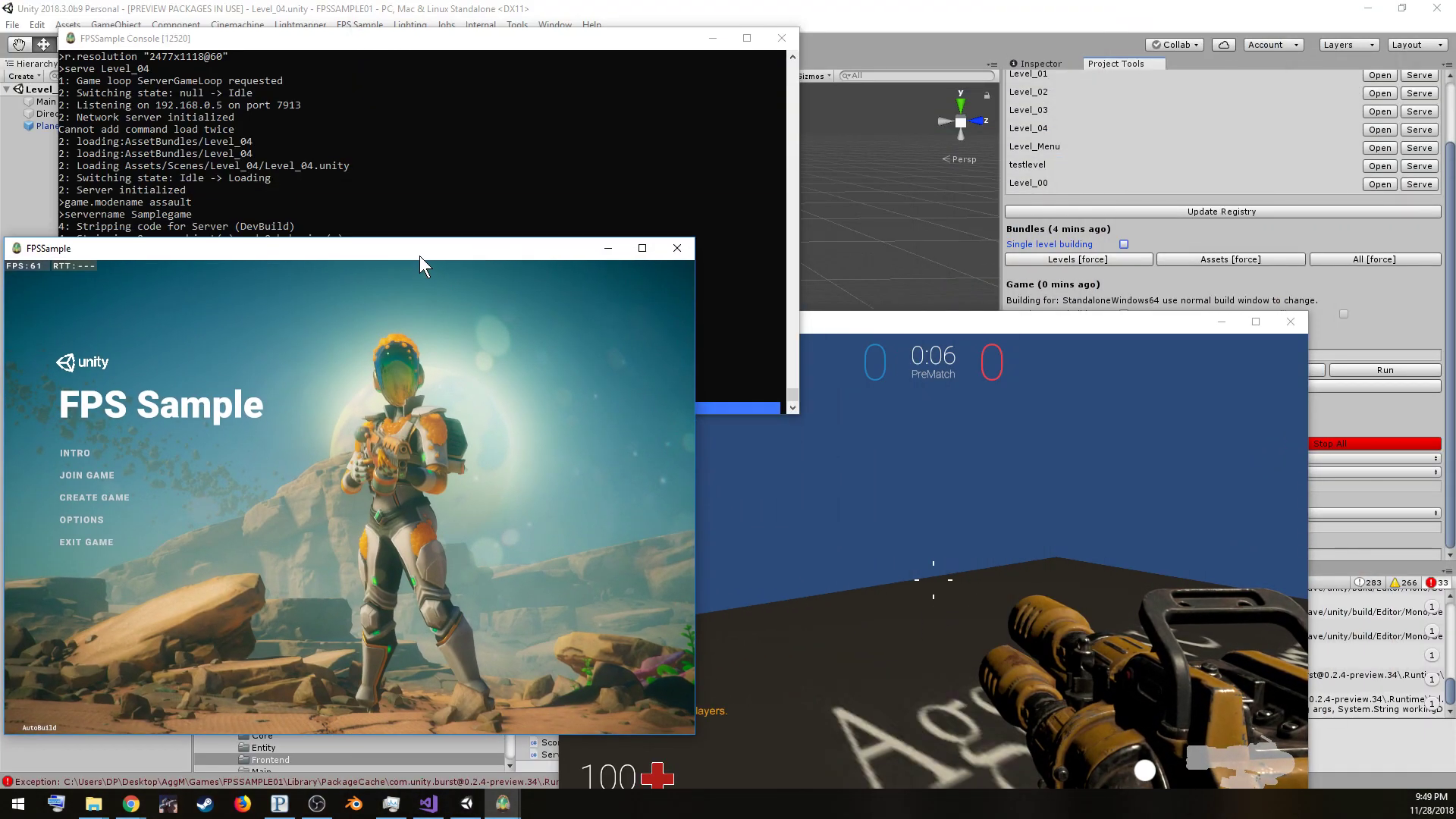
left_click(74, 476)
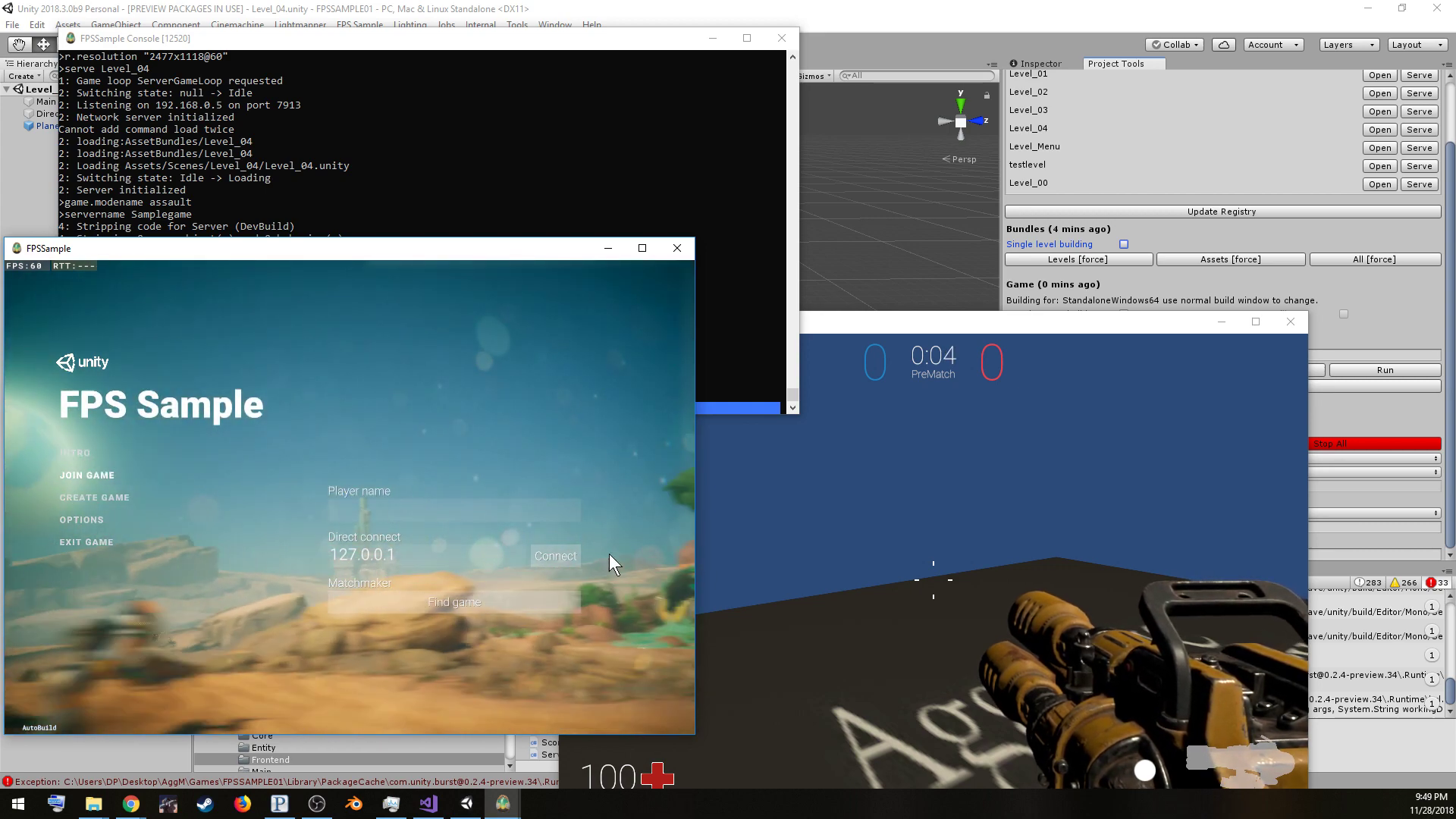
left_click(569, 556)
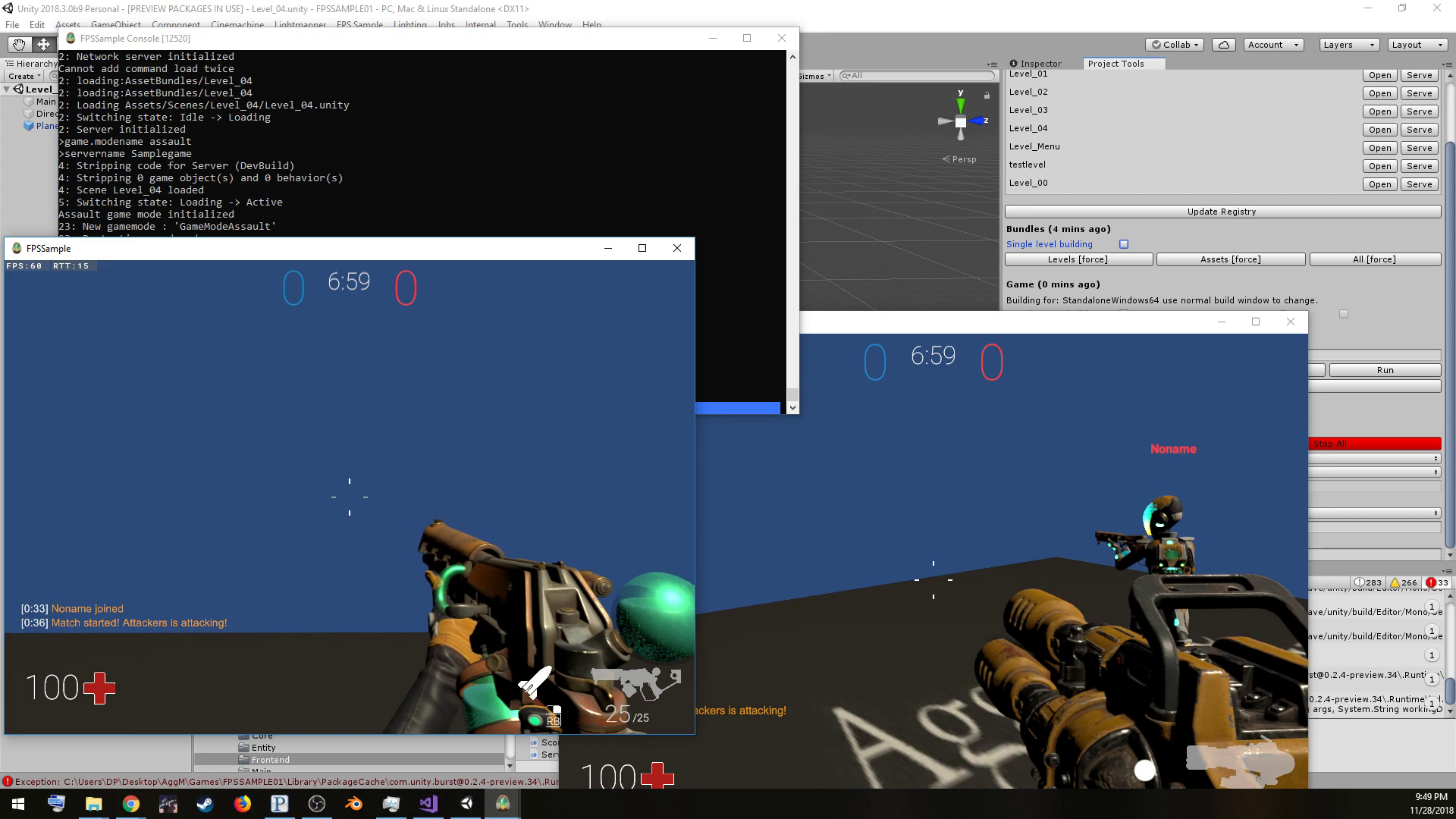
Turn toward the robot player and kill it with two grenades and primary-weapon bursts
key("w")
key("w")
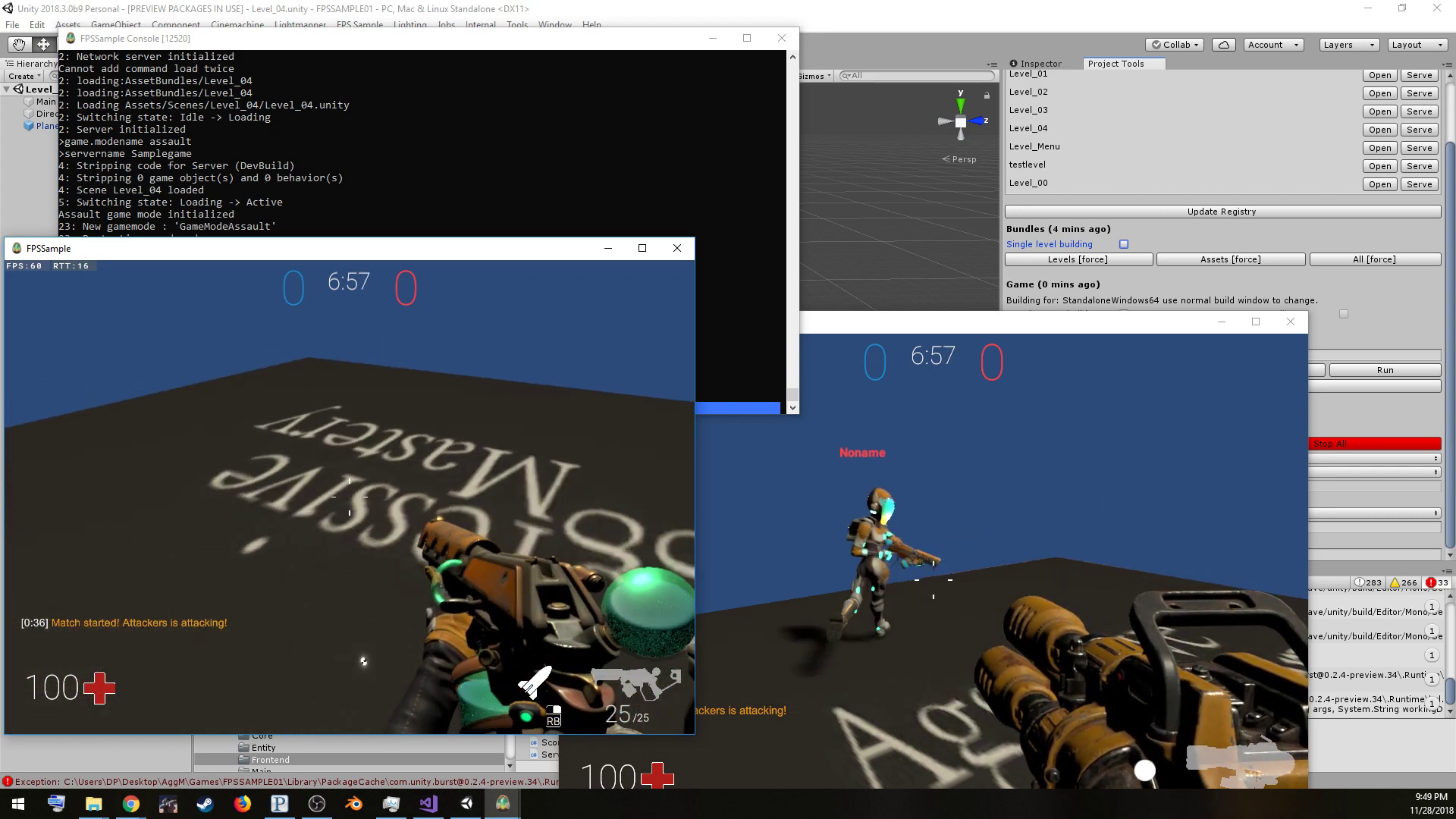
key("w")
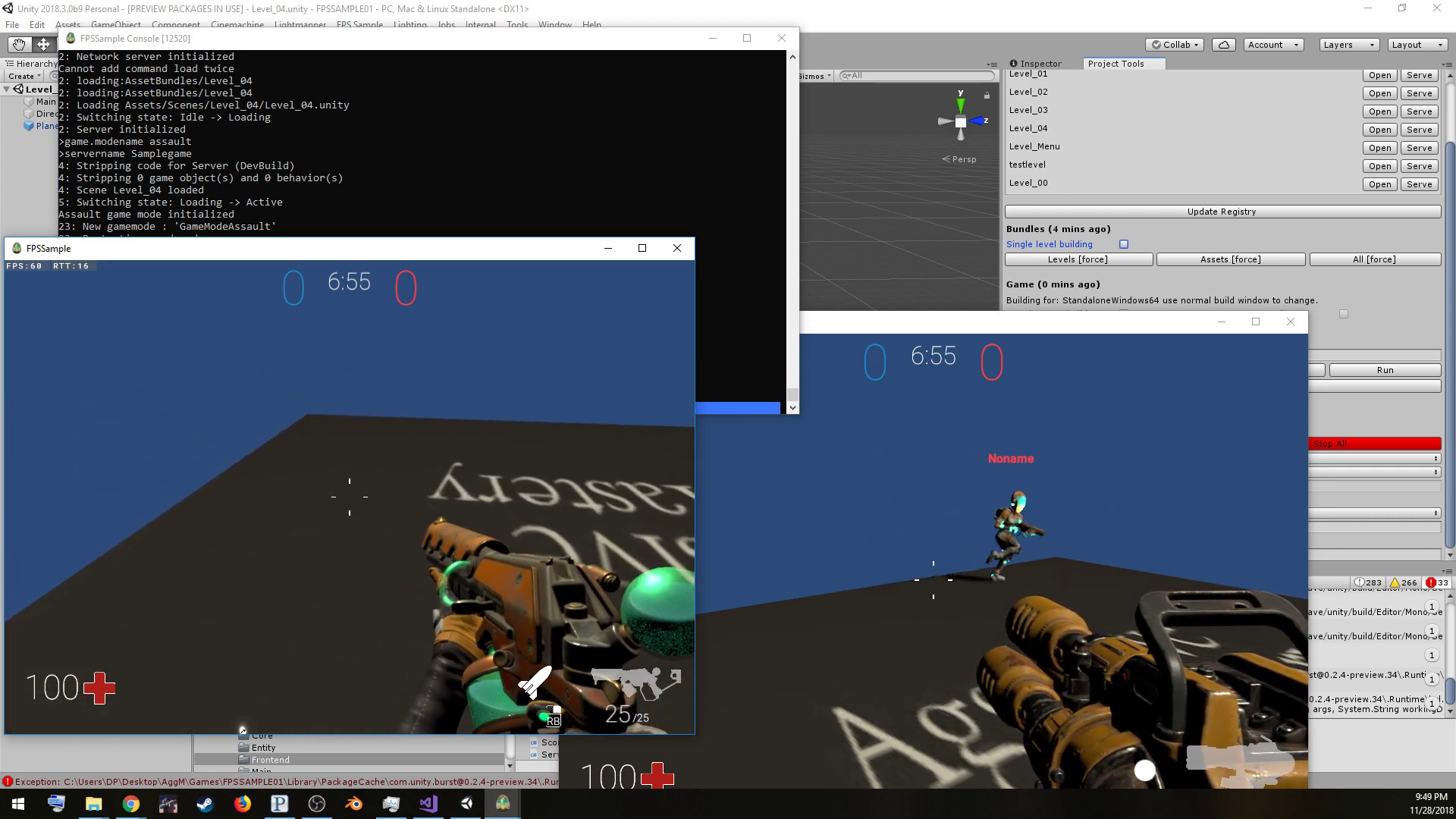
key("w")
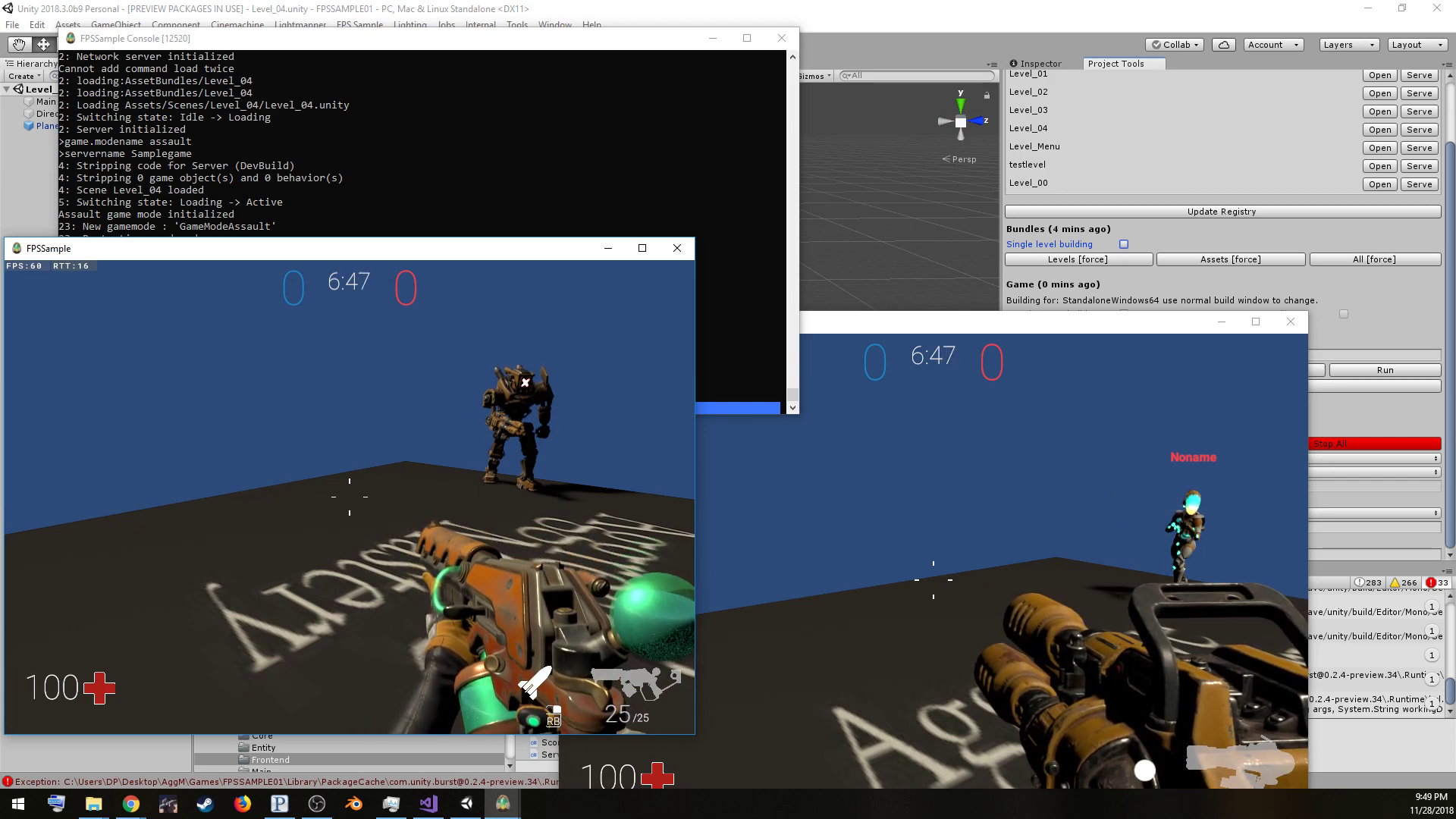
right_click(349, 497)
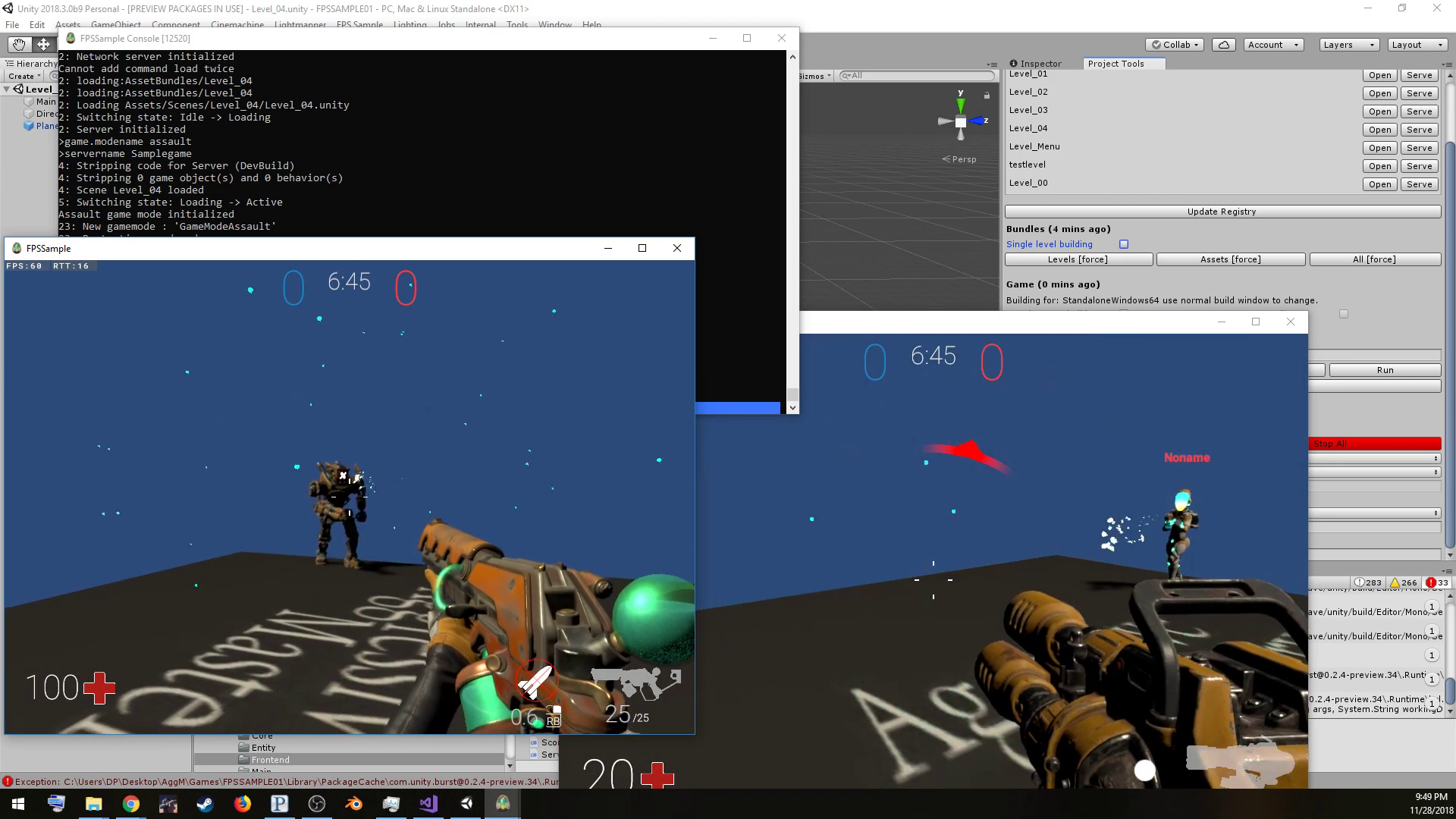
right_click(349, 496)
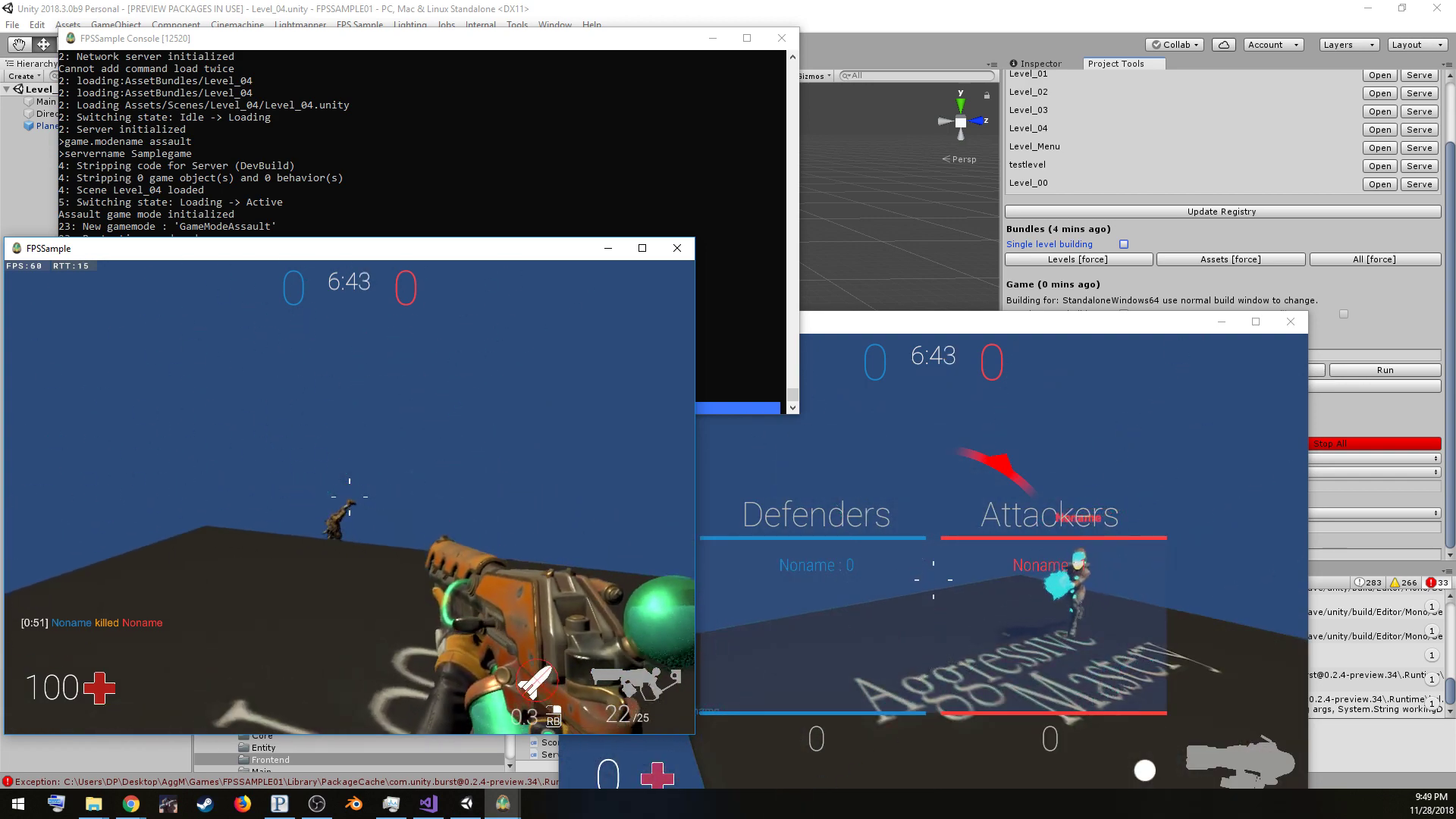
left_click_drag(349, 497, 349, 496)
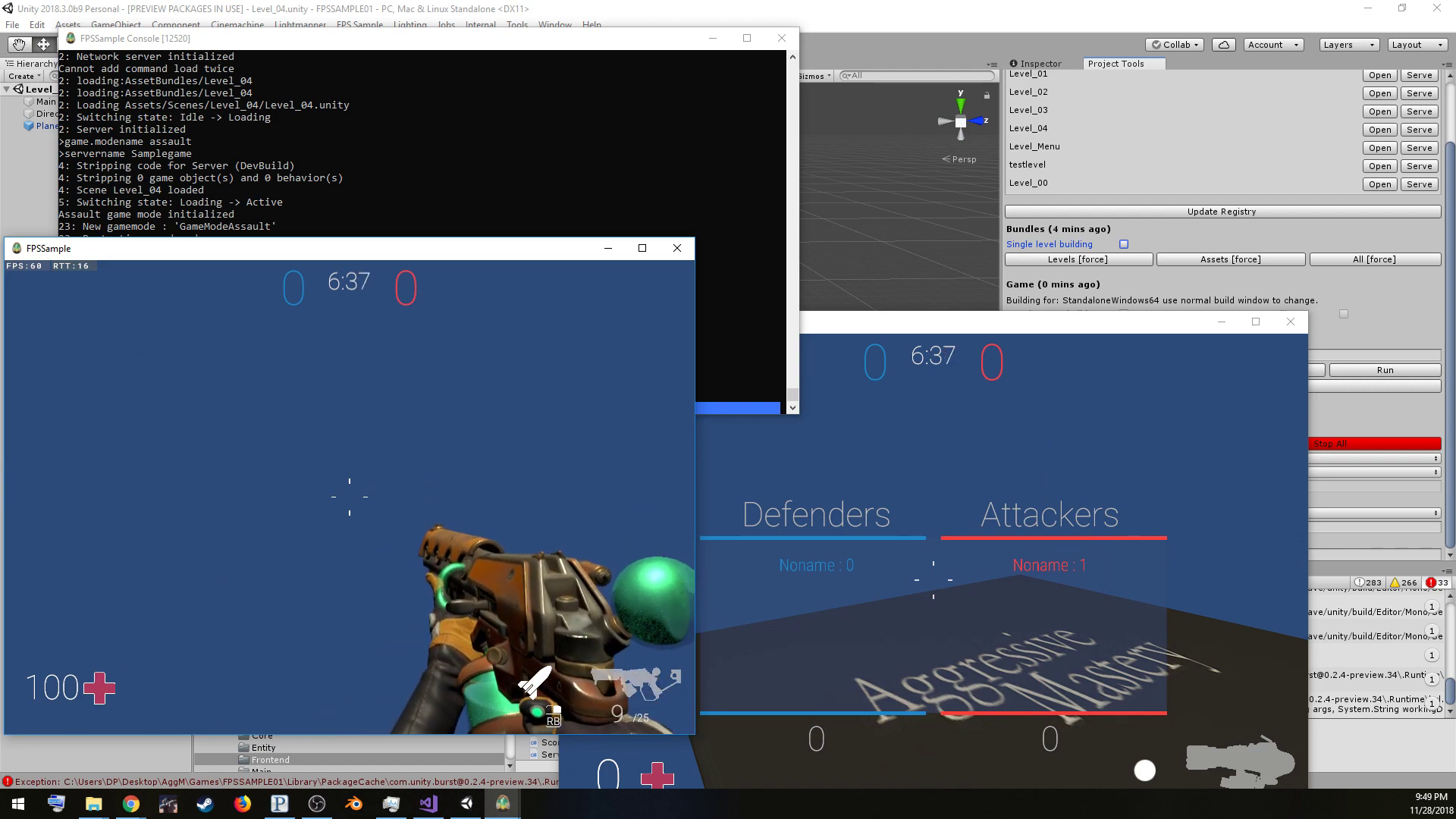
Exit the match and close both FPSSample game windows
key("Escape")
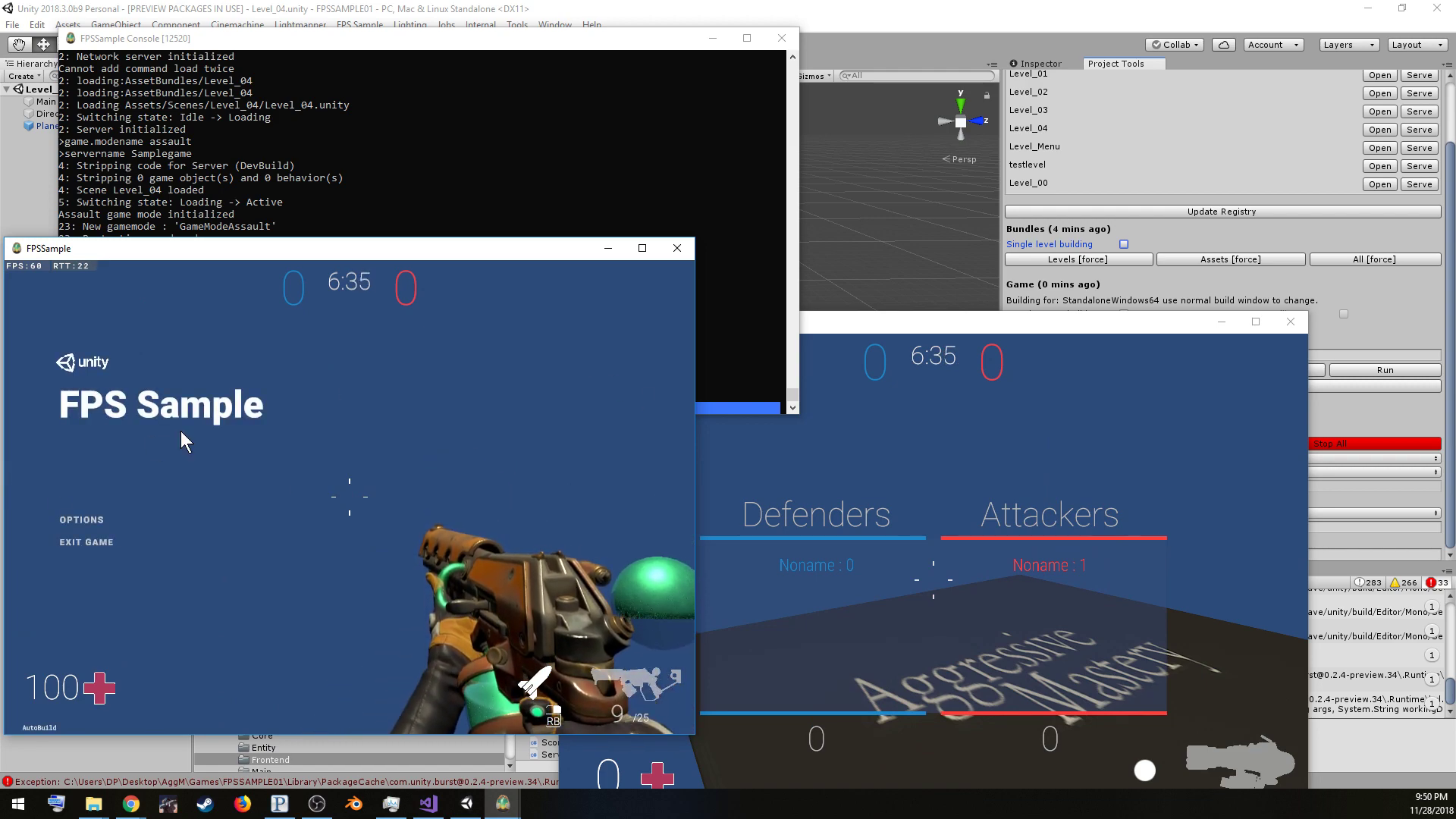
left_click(76, 546)
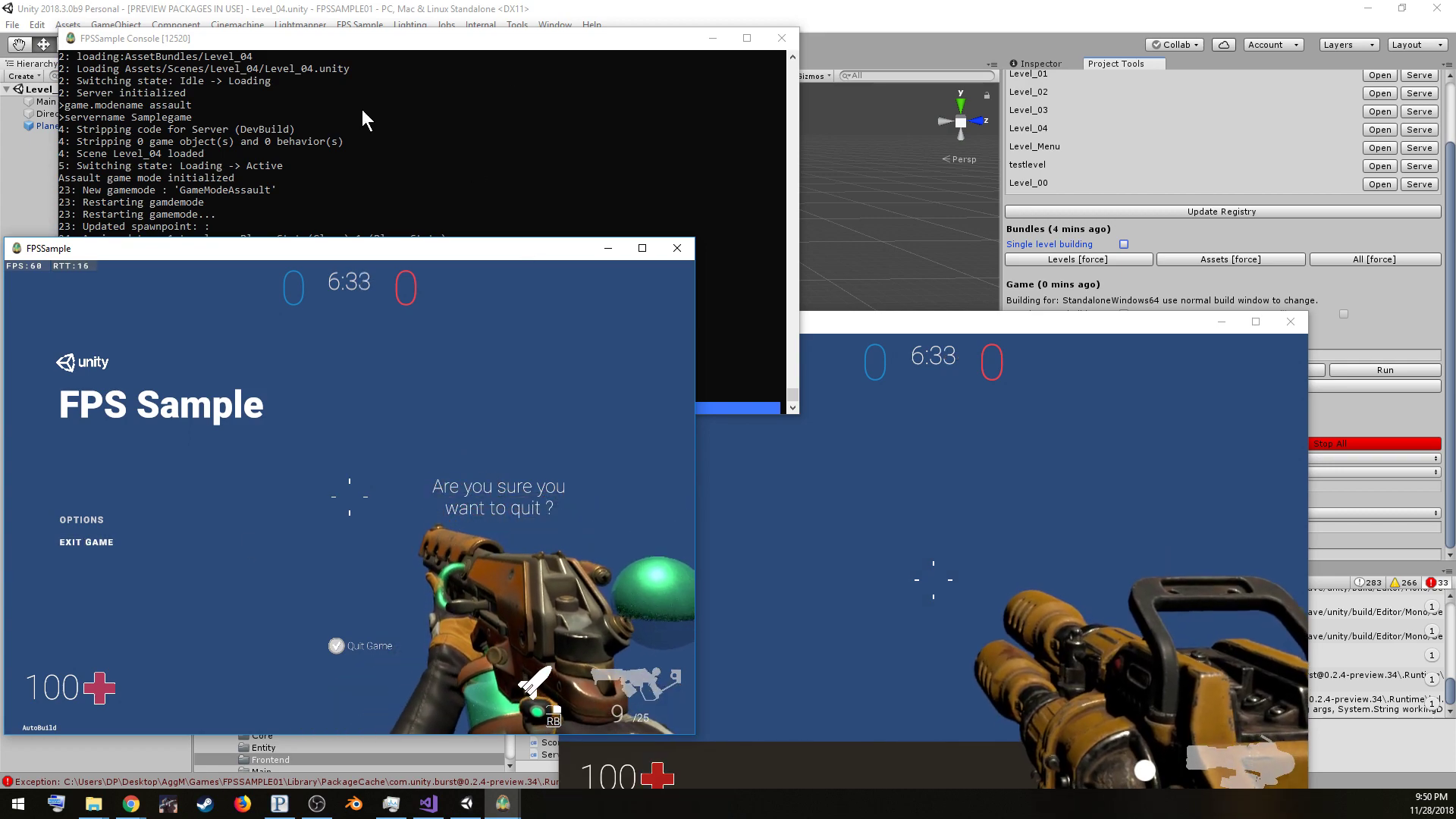
left_click(683, 255)
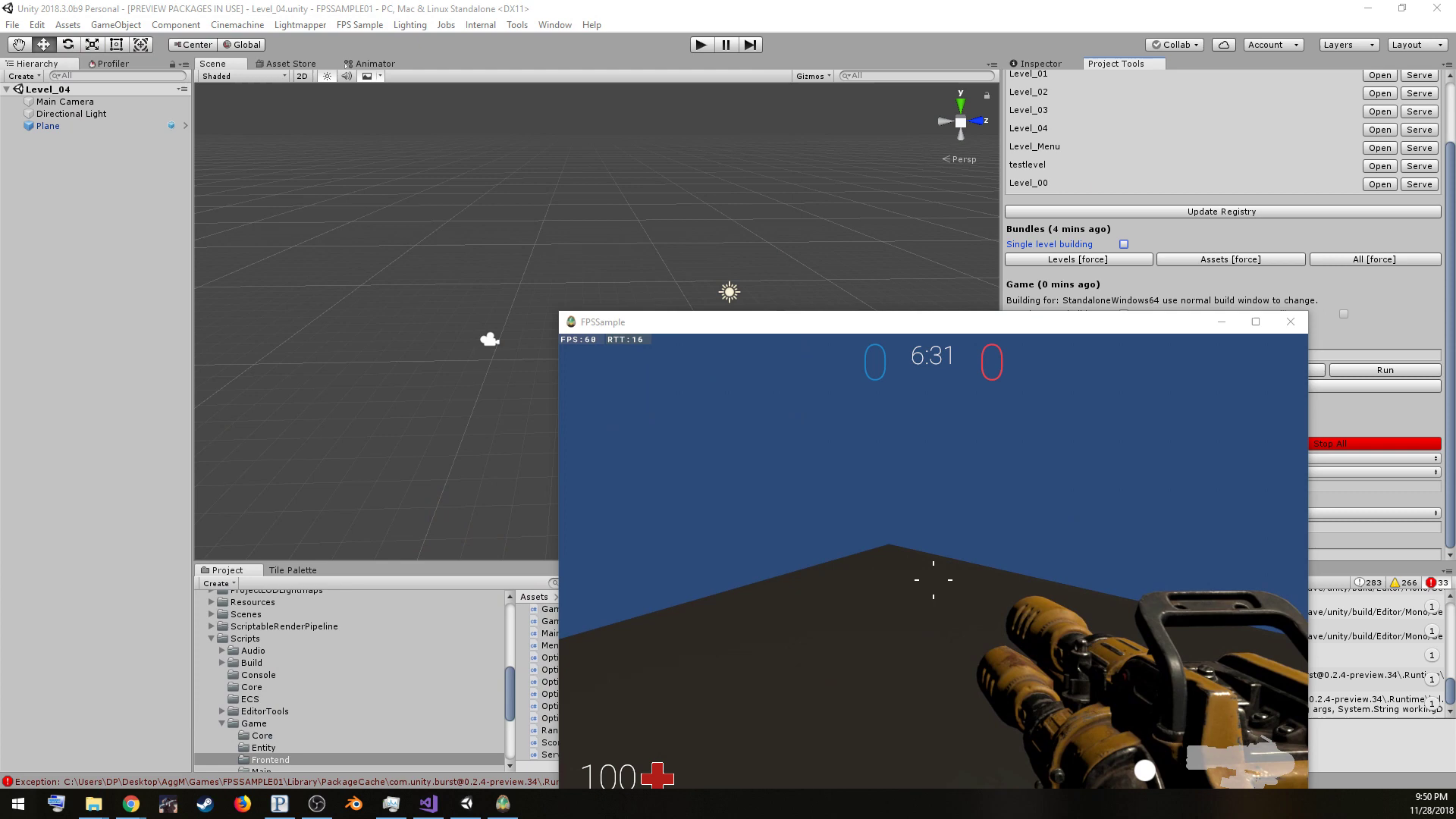
left_click(1290, 321)
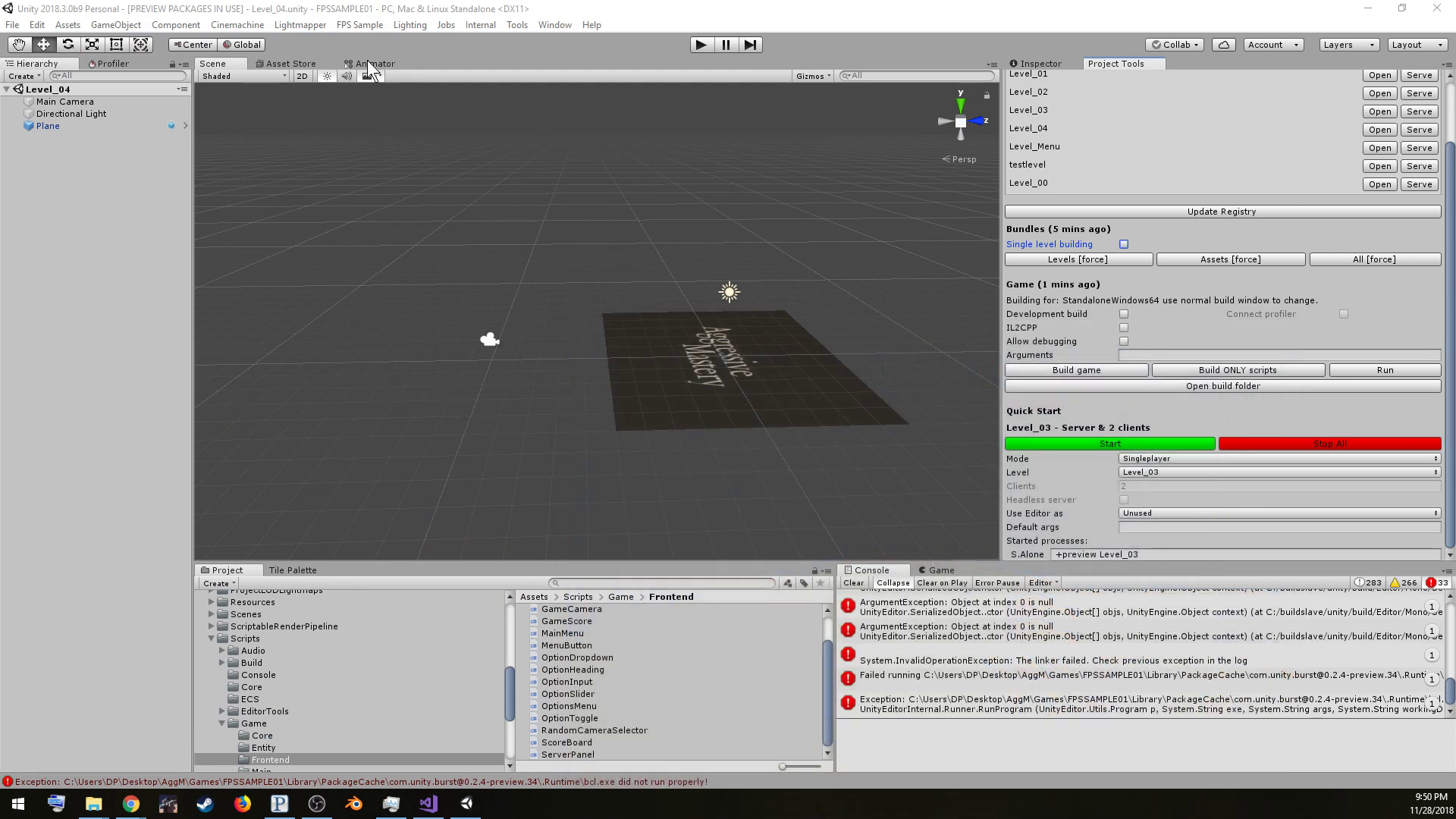
Minimize Unity and show the AggM website tab in Chrome
left_click(1367, 10)
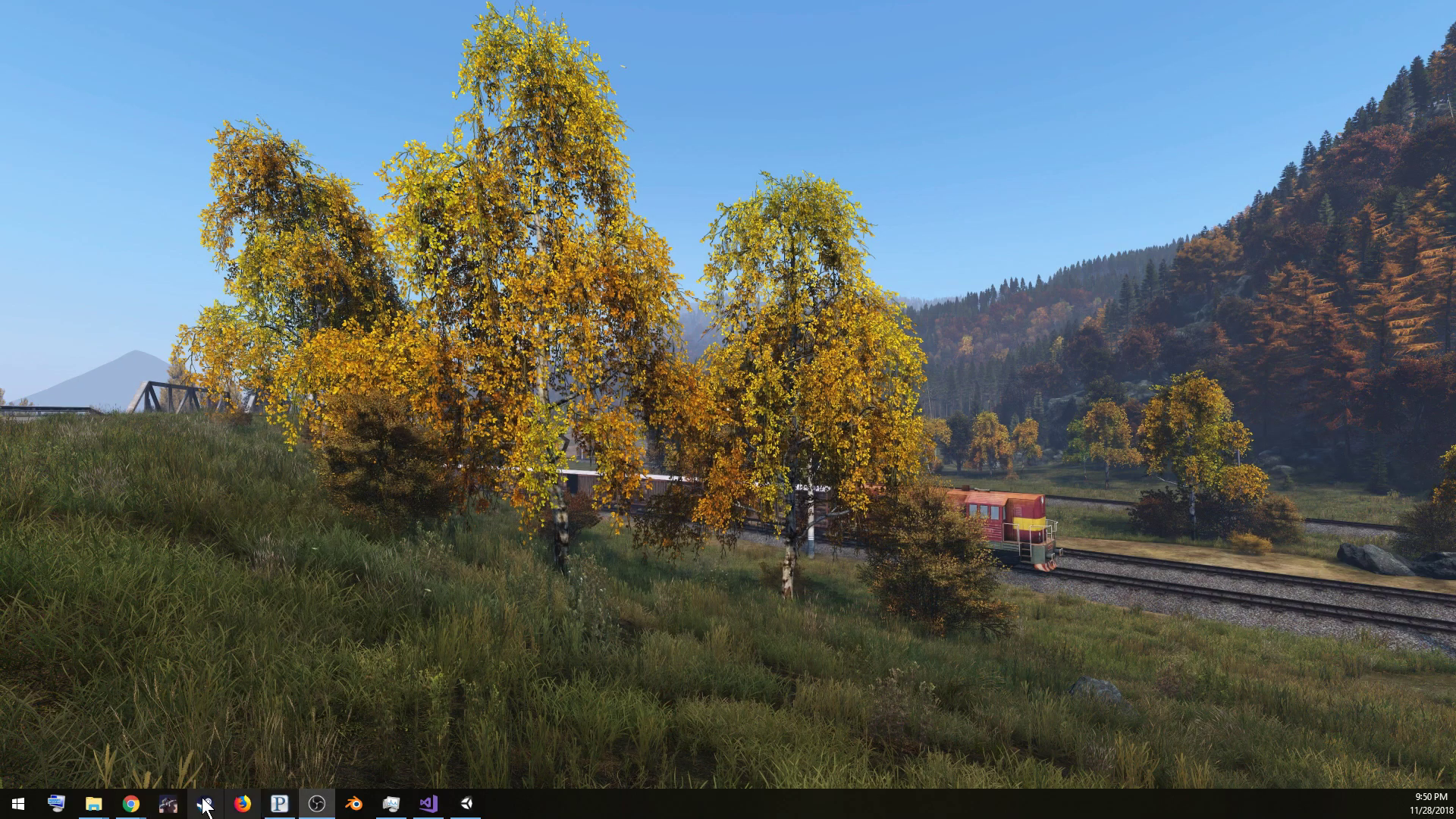
left_click(198, 737)
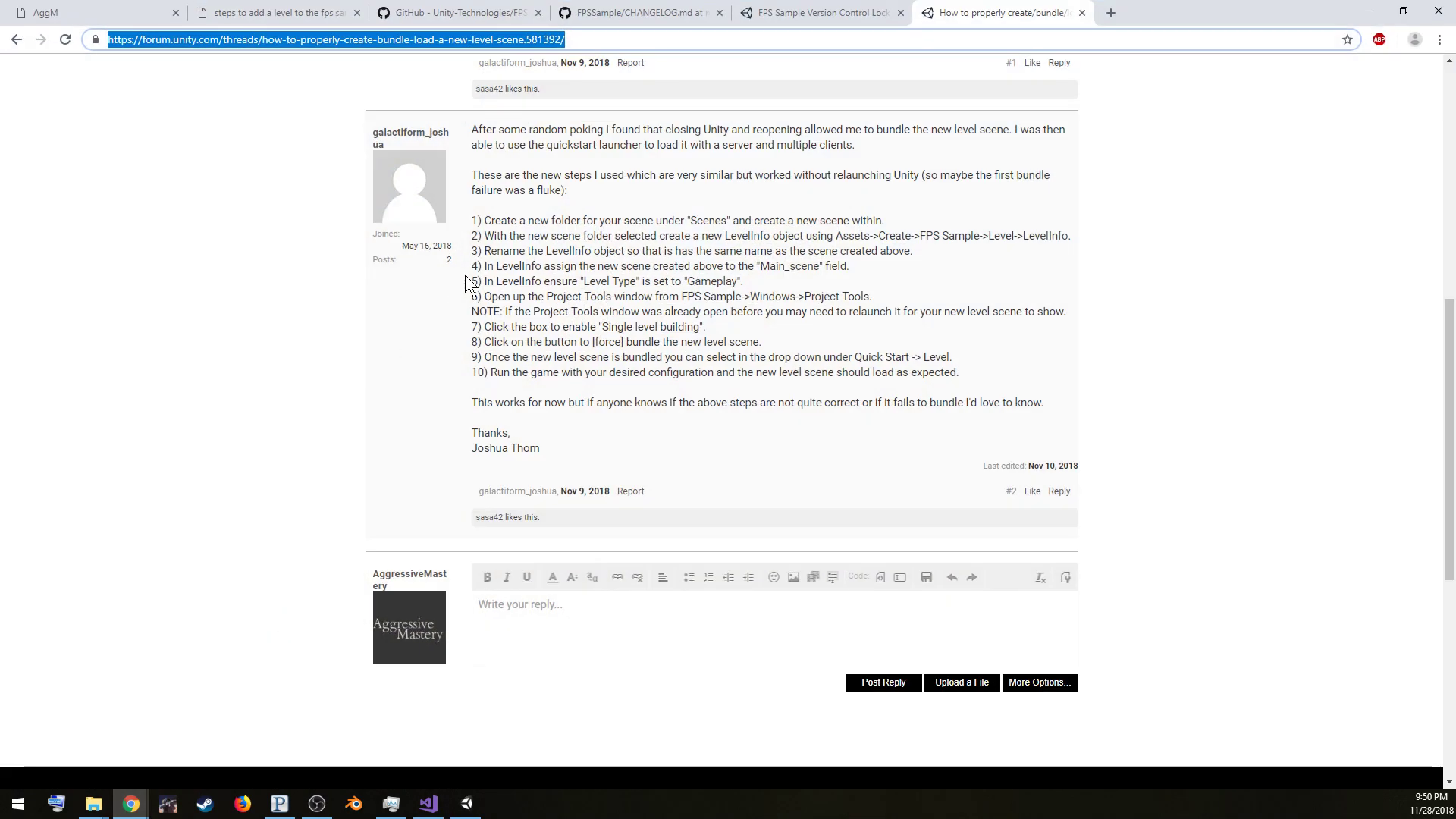
left_click(53, 9)
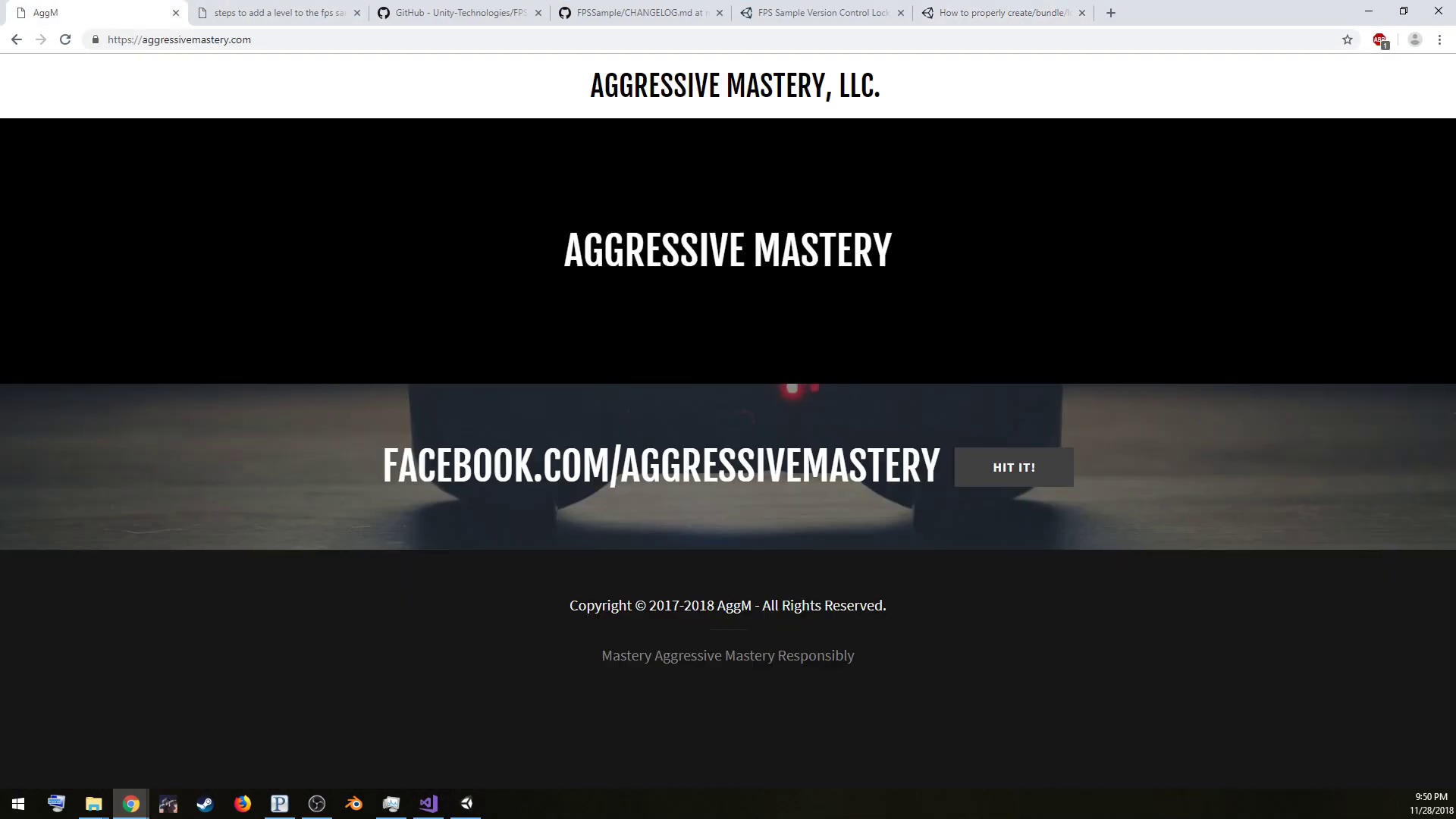